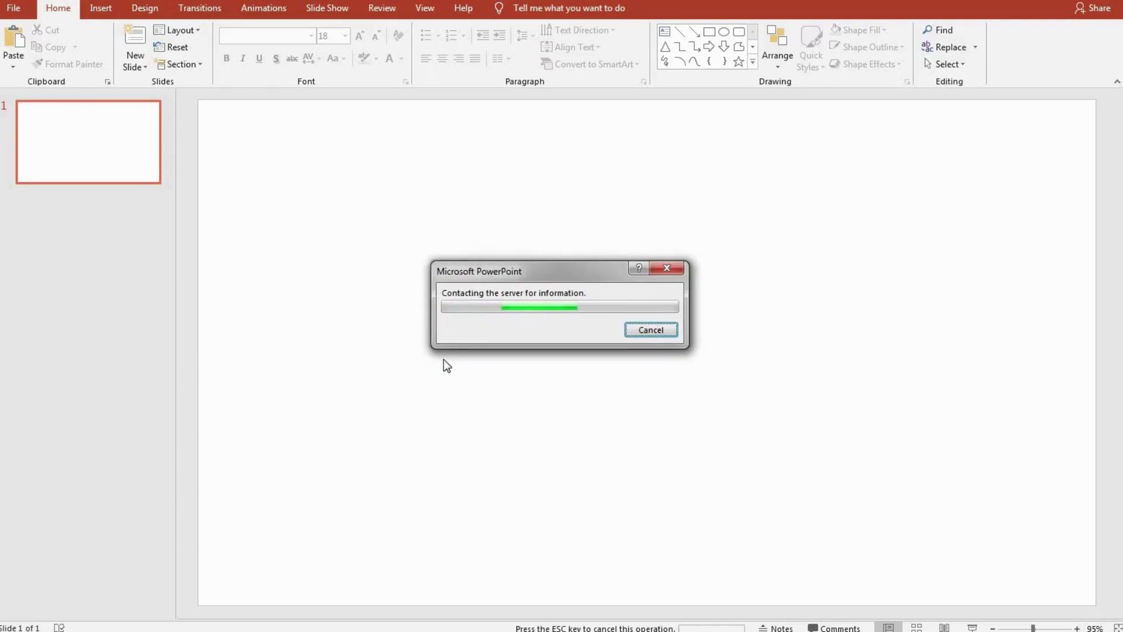
- Move the skyscraper photo to the top-left corner and stretch it to cover the whole slide
left_click_drag(680, 335, 411, 212)
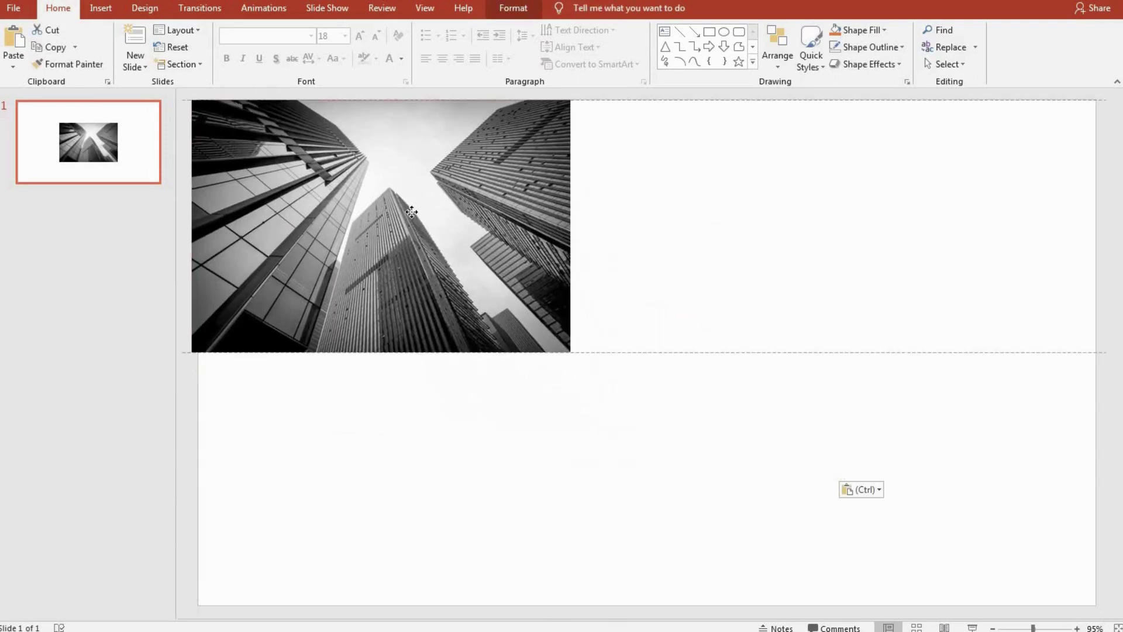
mouse_move(571, 353)
left_mouse_down()
mouse_move(967, 588)
mouse_move(957, 605)
left_mouse_up()
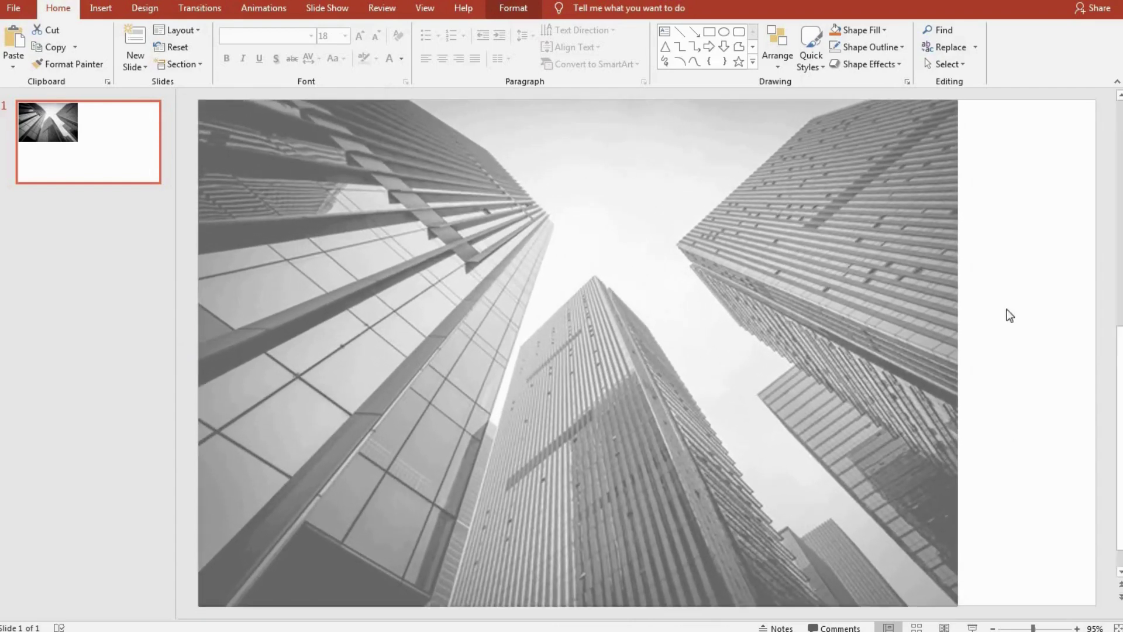
left_click_drag(1032, 347, 1095, 351)
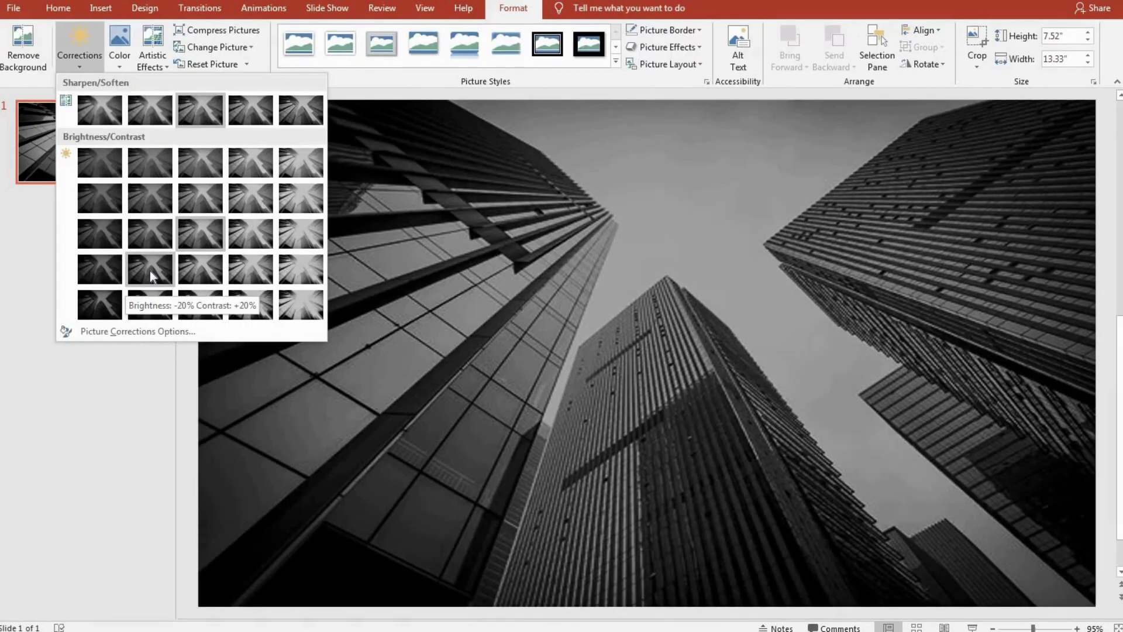
- Darken the photo with the Brightness -20% Contrast +20% correction, then pick the Rectangle shape
left_click(149, 270)
left_click(100, 7)
left_click(263, 47)
left_click(258, 170)
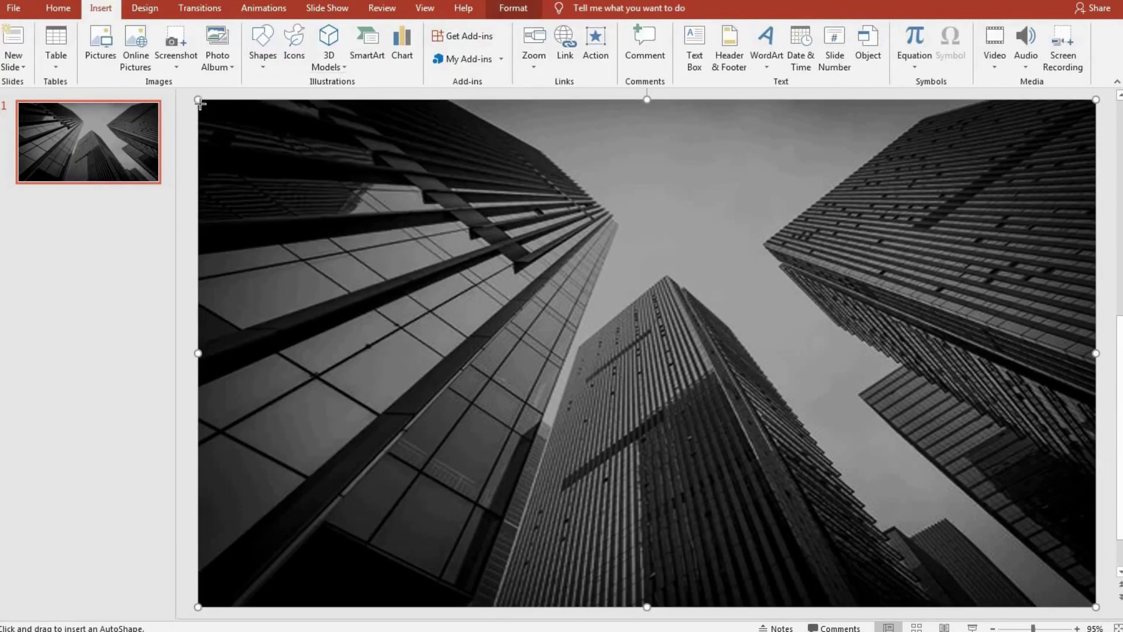
- Draw a thin rectangle, give it a gold gradient fill, and move it to the slide's top edge
left_click_drag(198, 100, 1096, 151)
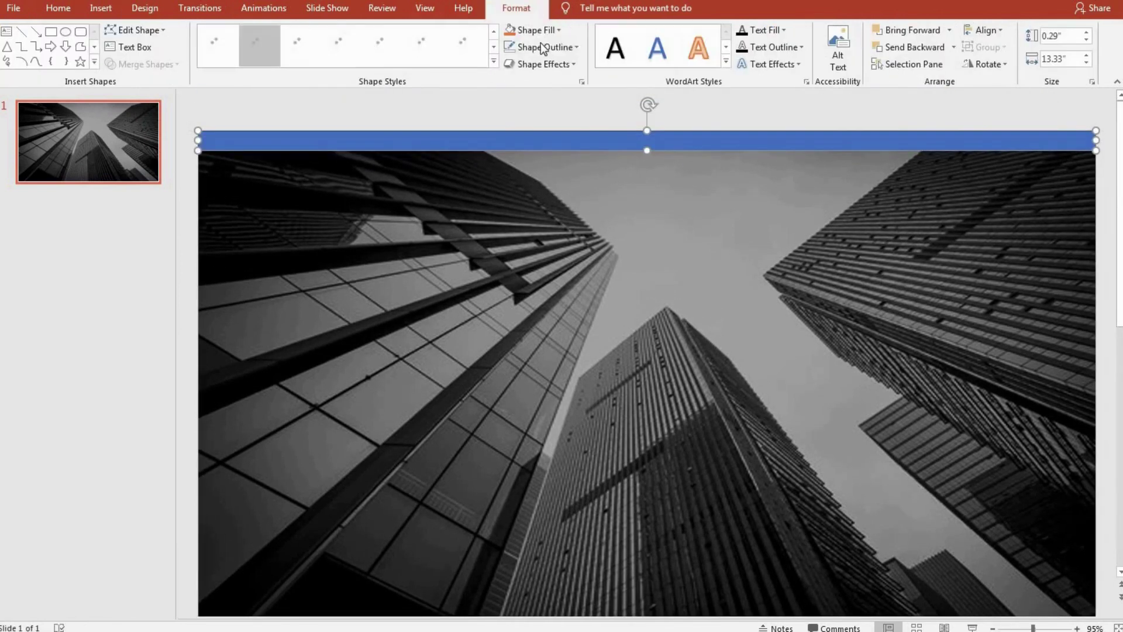
left_click(546, 34)
left_click(550, 180)
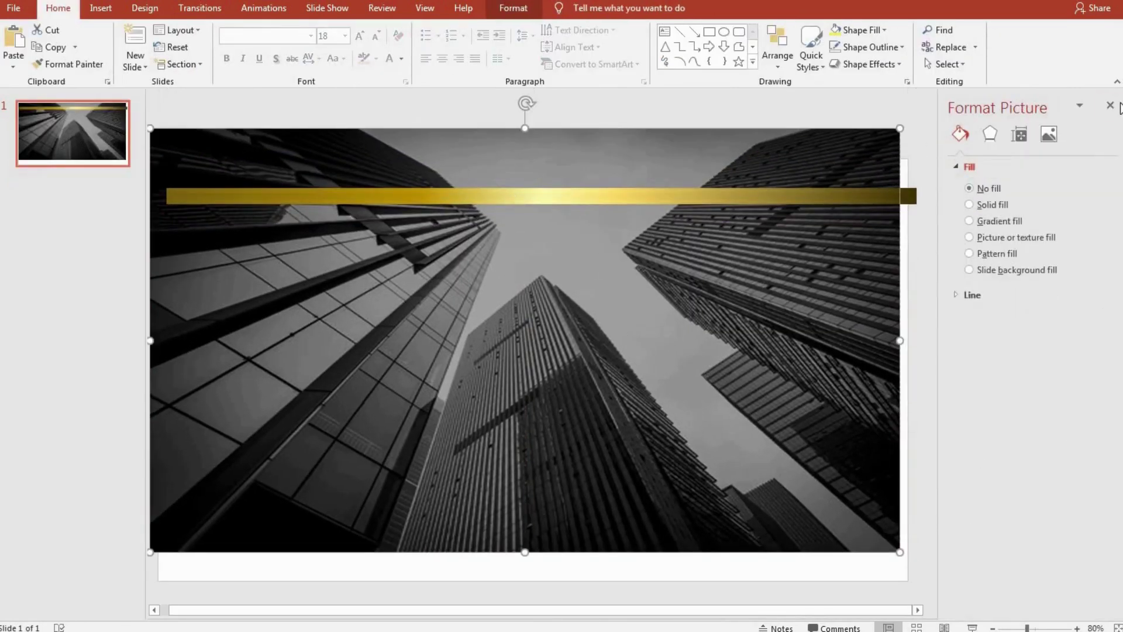
left_click(1110, 105)
left_click_drag(483, 183, 497, 108)
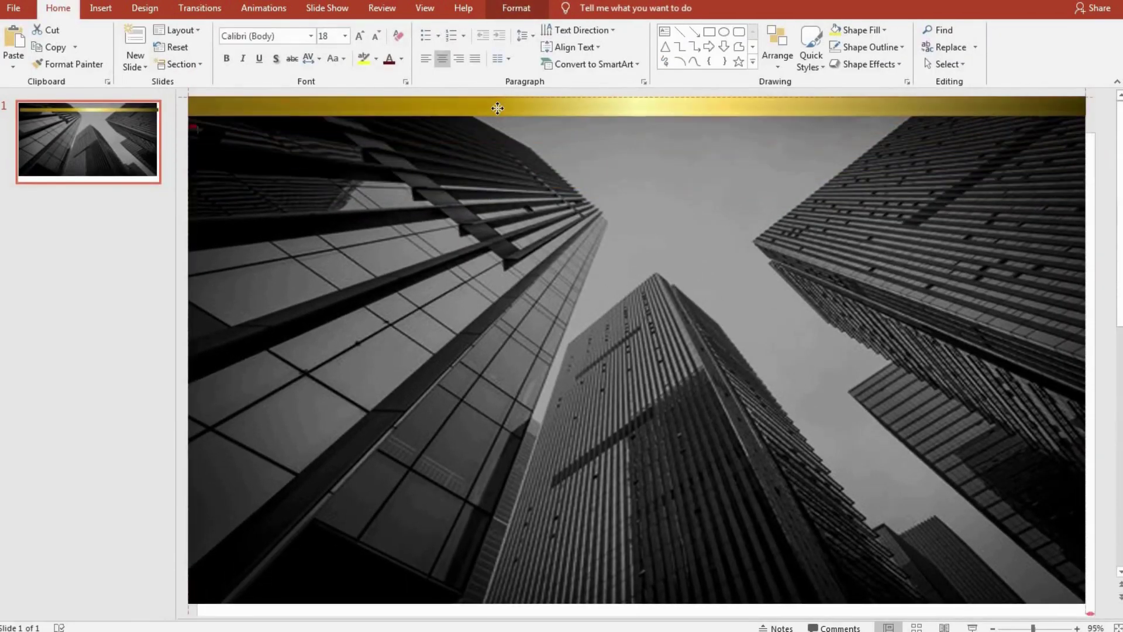
- Copy the gold top bar and place the duplicate along the slide's bottom edge
left_click(160, 233)
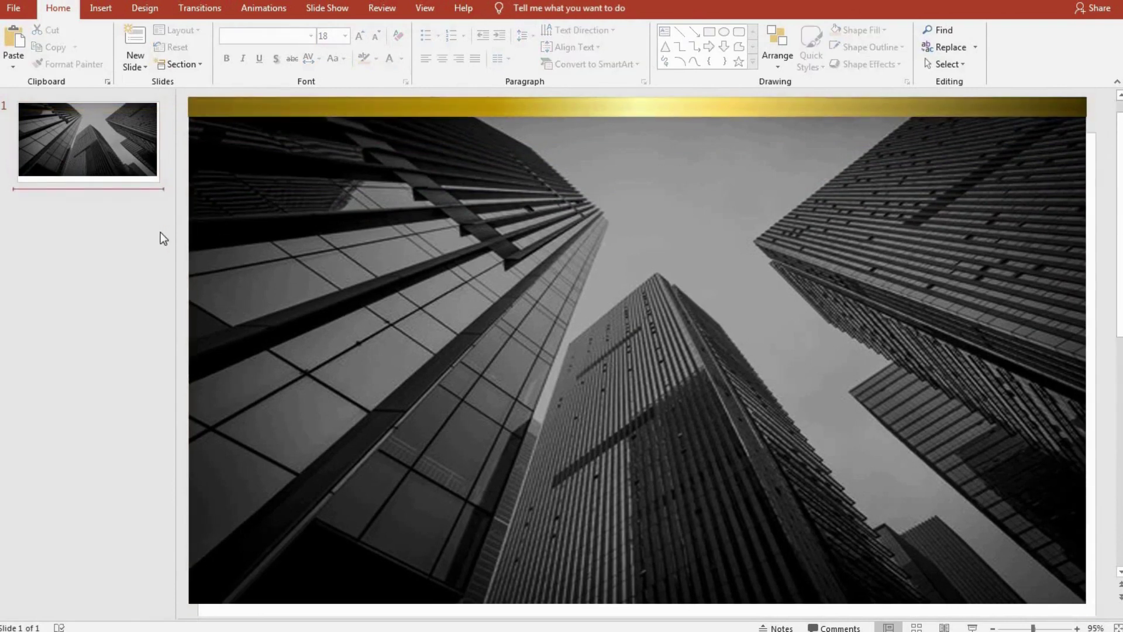
left_click(276, 112)
key("ctrl+c")
key("ctrl+v")
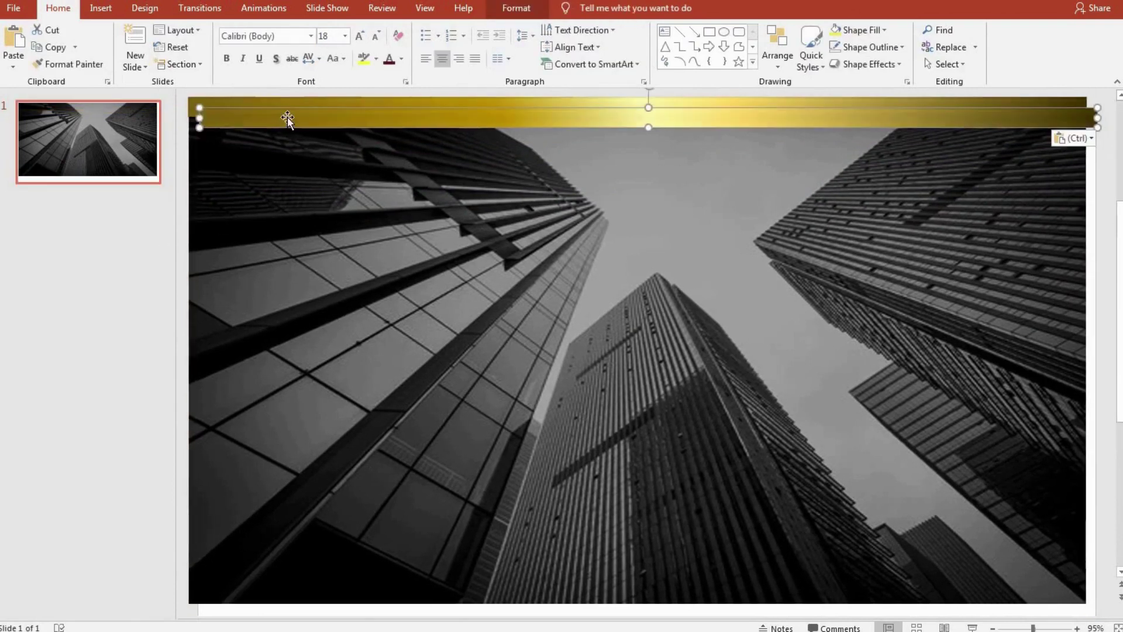
left_click_drag(287, 117, 276, 593)
- Draw a rectangle under the top gold bar, filled dark grey (Black Lighter 25%) with no outline
left_click(100, 7)
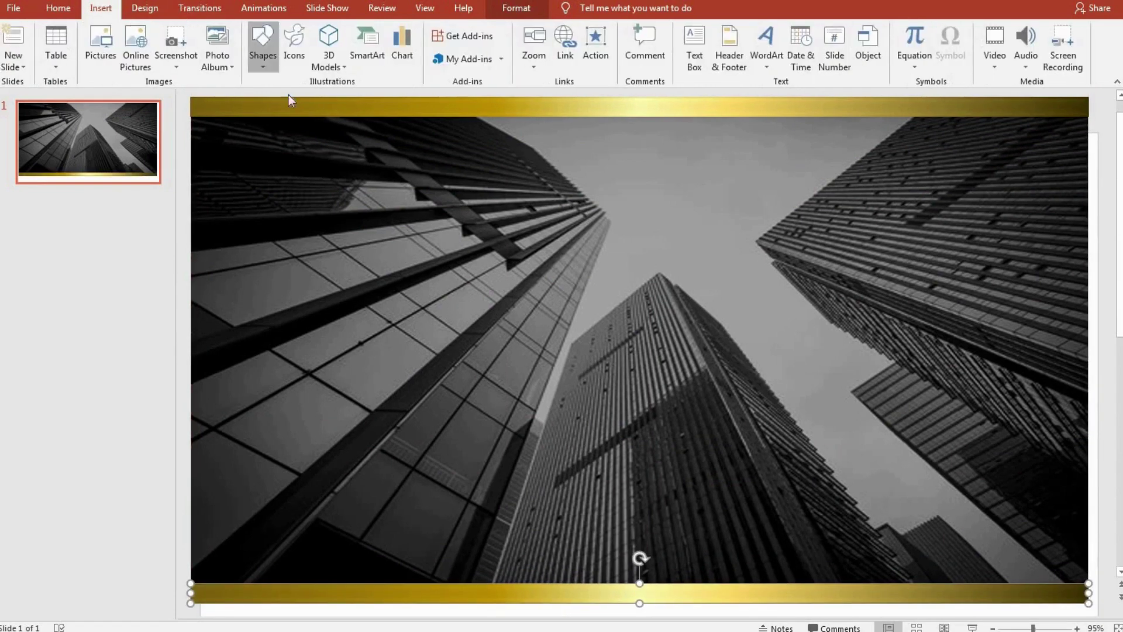
left_click(263, 47)
left_click(301, 108)
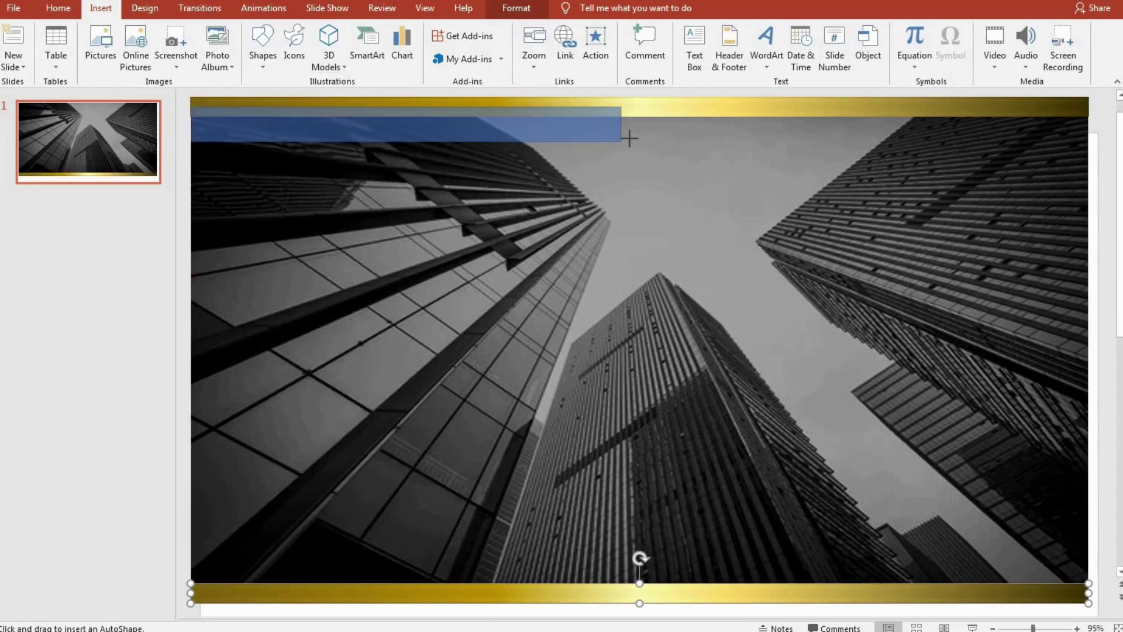
left_click_drag(462, 148, 636, 134)
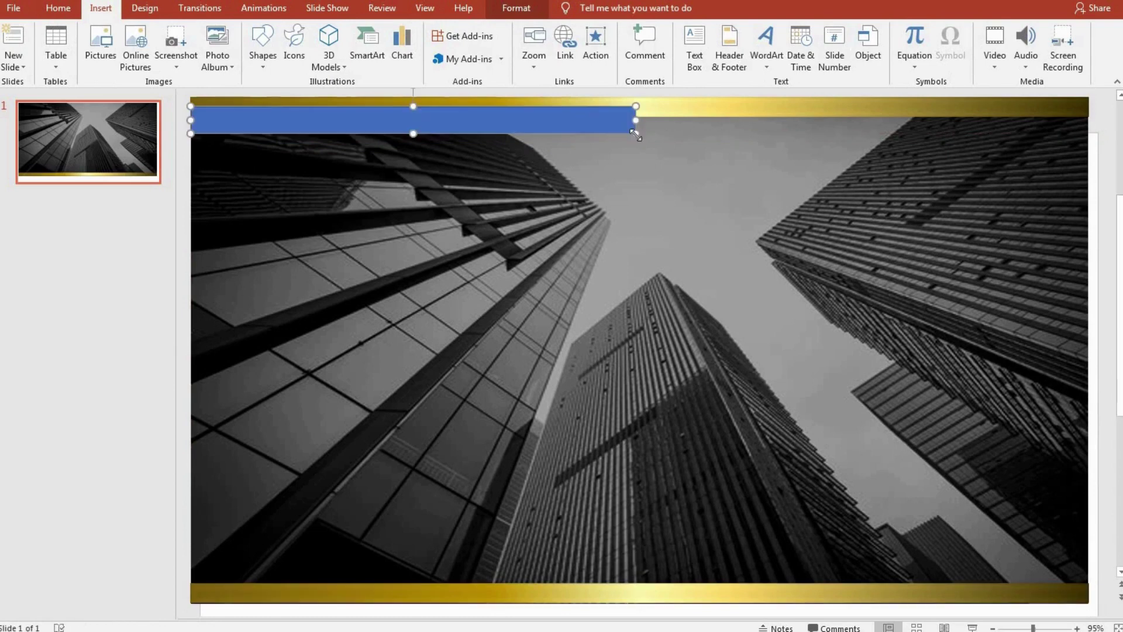
left_click(559, 30)
left_click(522, 63)
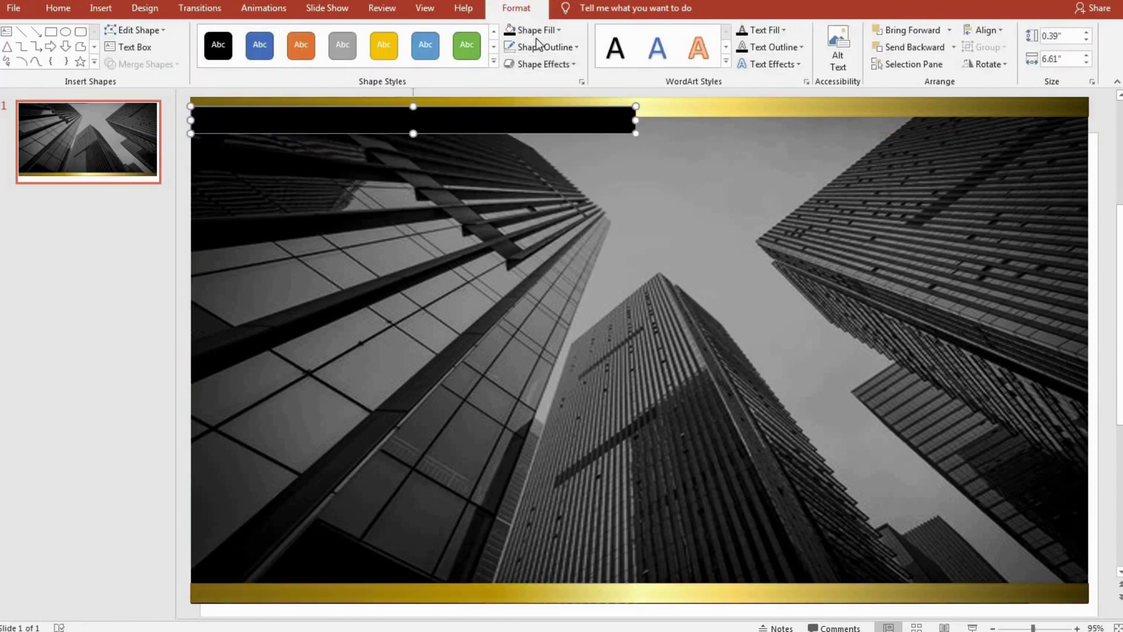
left_click(544, 46)
left_click(534, 206)
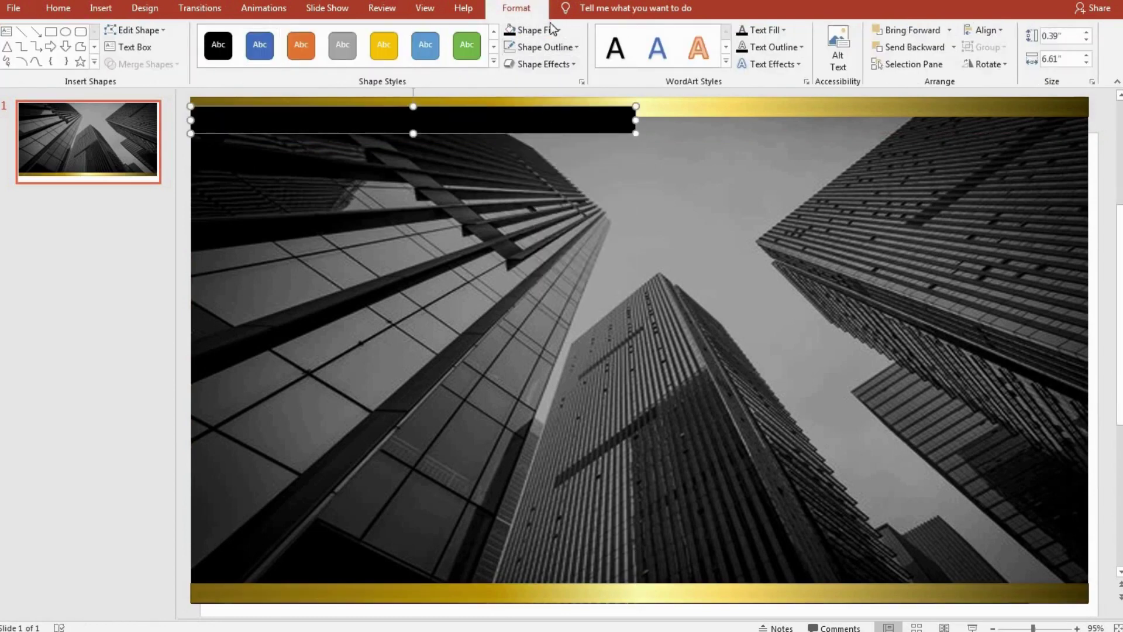
left_click(534, 30)
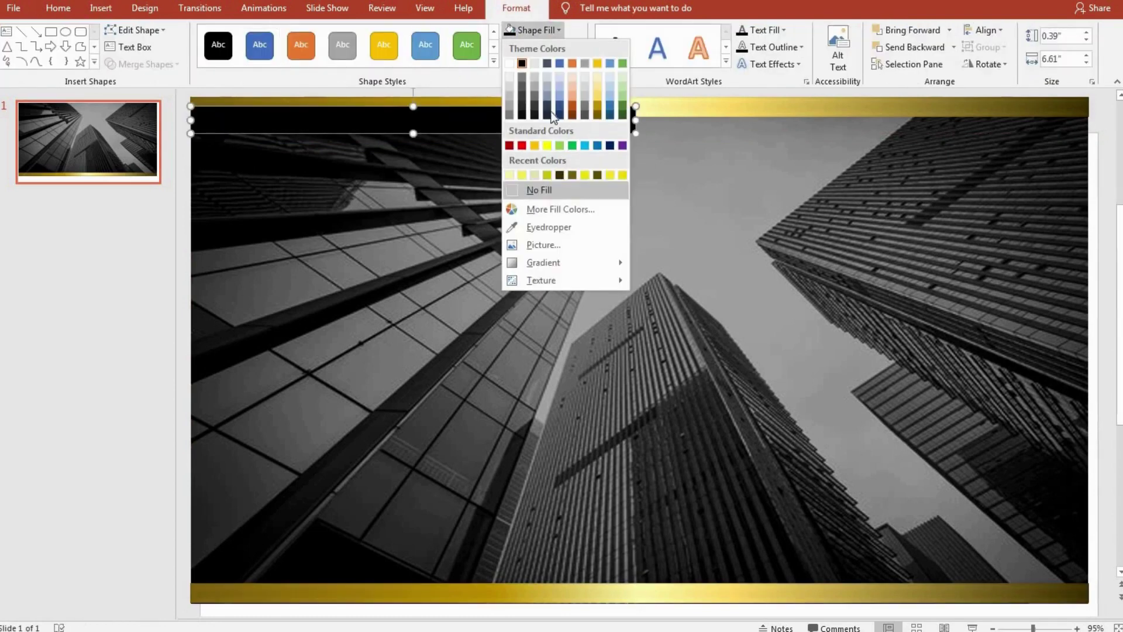
left_click(521, 93)
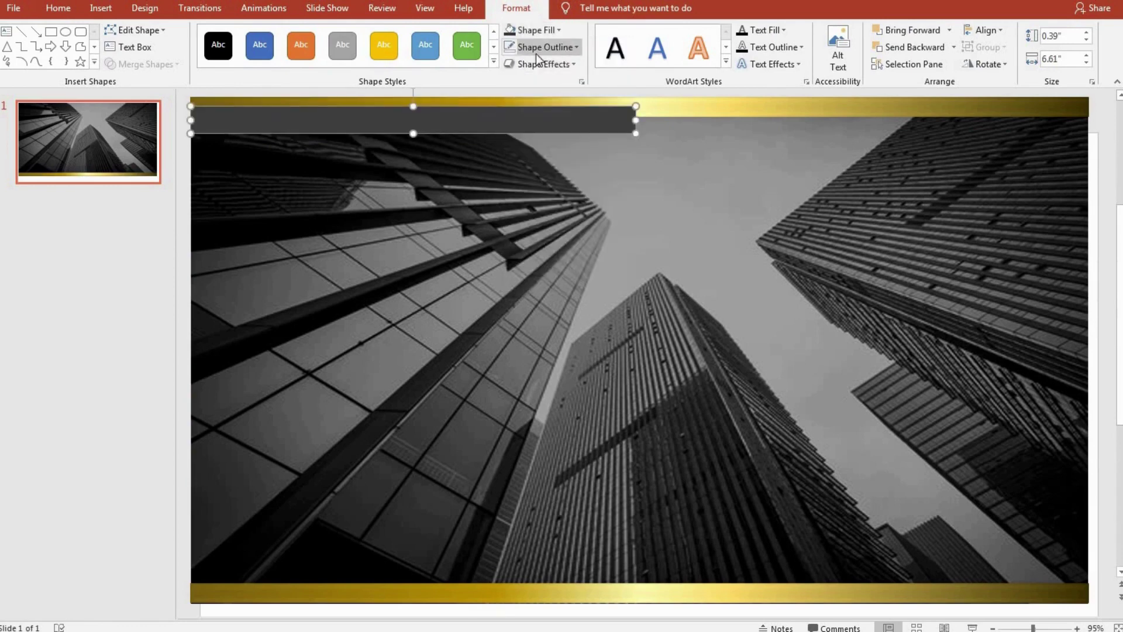
- Slant the dark bar's right end by moving a corner point with Edit Points
left_click(134, 30)
left_click(146, 68)
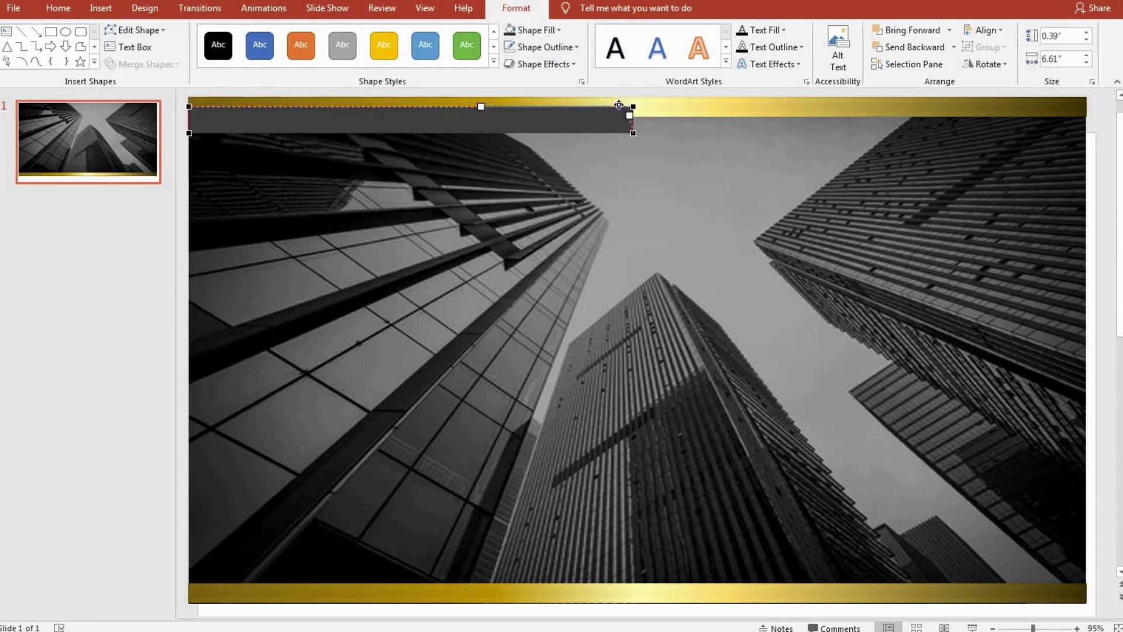
left_click_drag(619, 104, 612, 110)
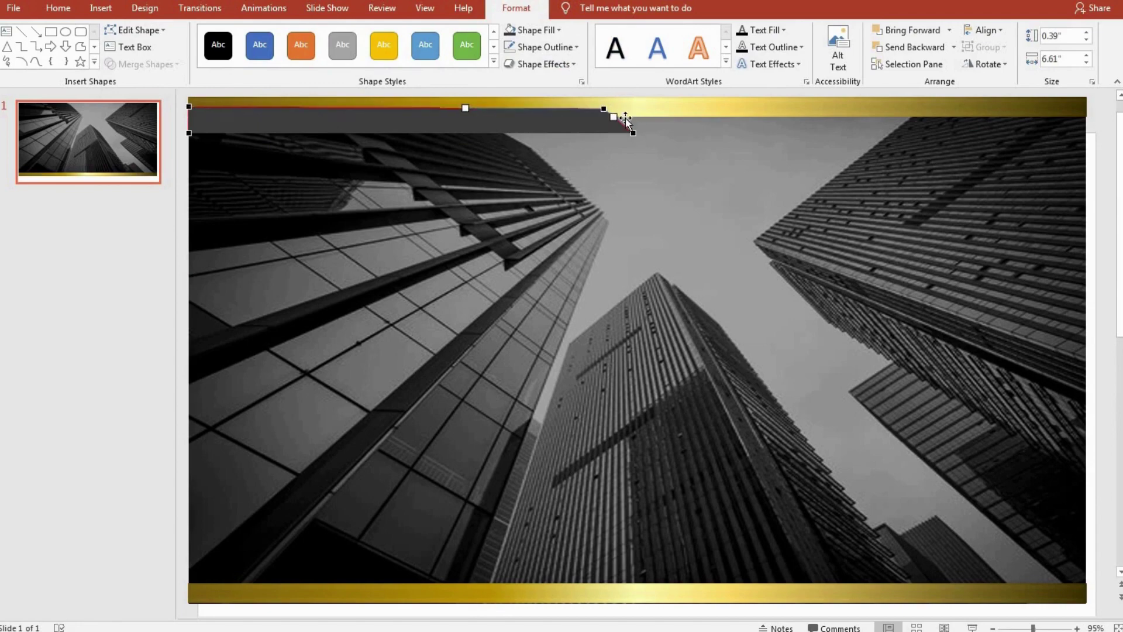
left_click(616, 164)
left_click(491, 128)
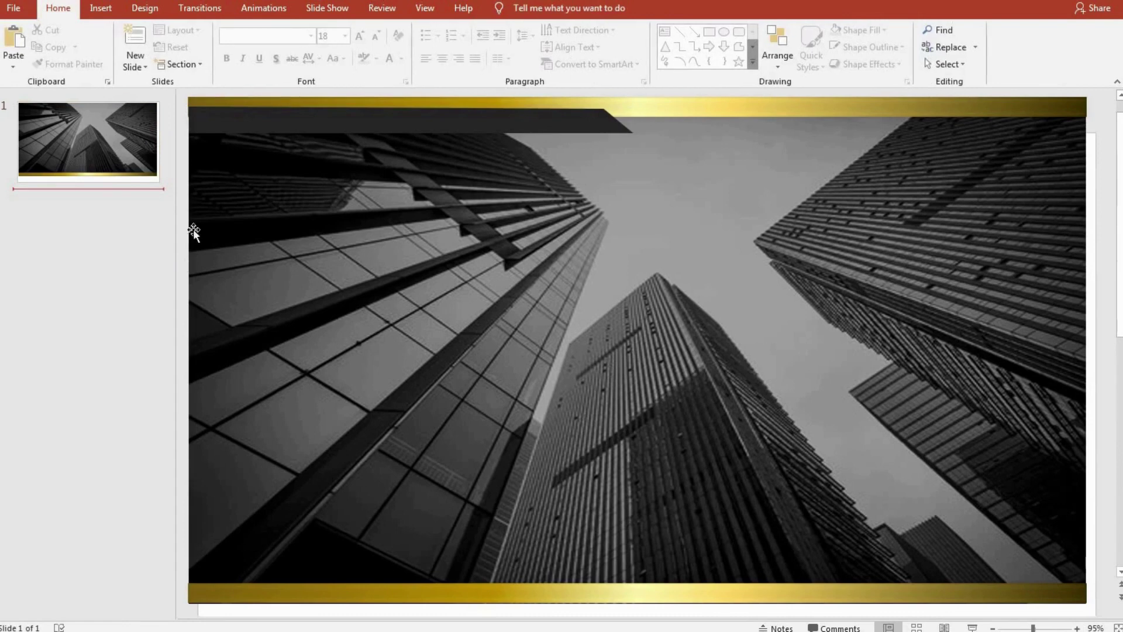
- Add an outer shadow to the slanted dark bar and Ctrl-drag a copy toward the slide bottom
left_click(441, 120)
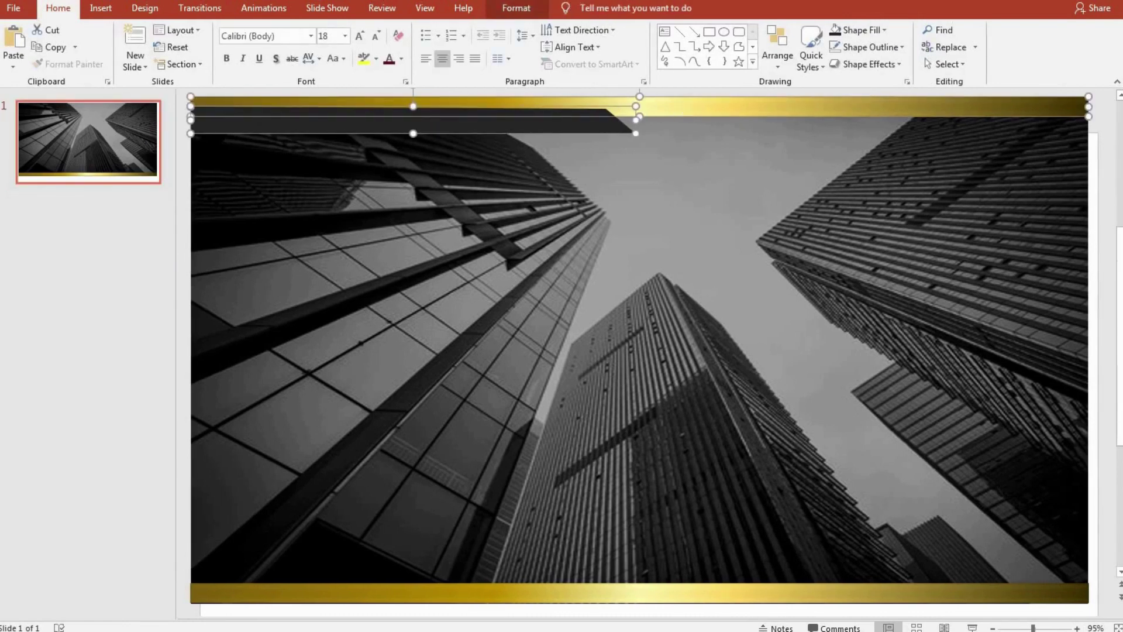
left_click(541, 64)
mouse_move(553, 125)
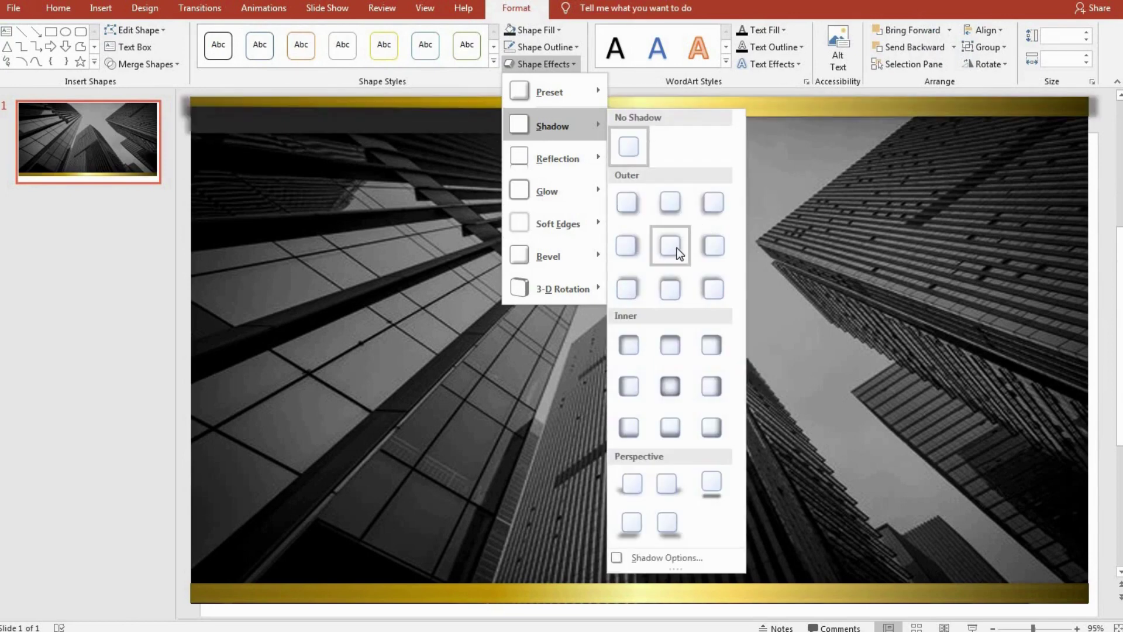
left_click(679, 246)
left_click(165, 305)
left_click(437, 121)
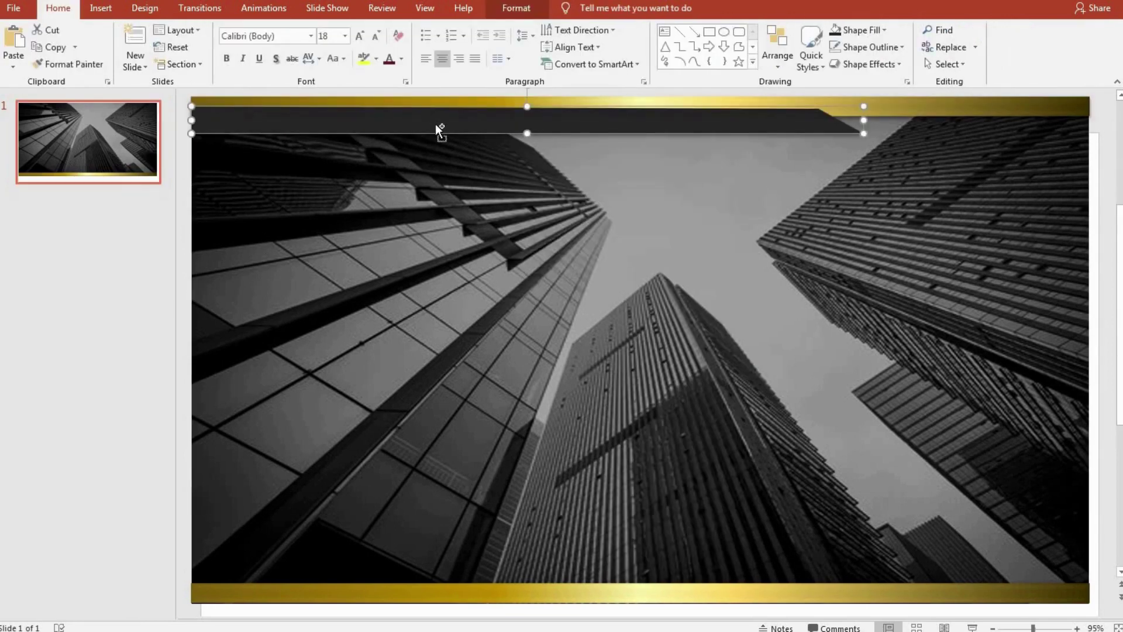
mouse_move(436, 124)
left_mouse_down()
mouse_move(424, 141)
mouse_move(489, 556)
left_mouse_up()
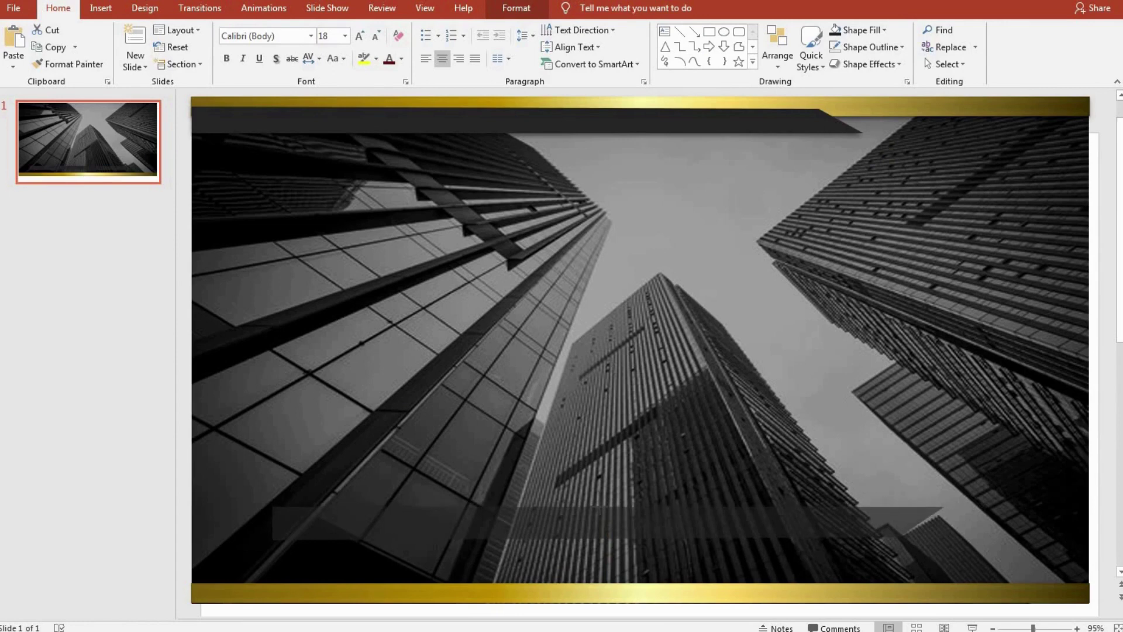
- Place the dark bar copy above the bottom gold bar, flip it horizontally, and make it thinner
left_click_drag(632, 530, 755, 585)
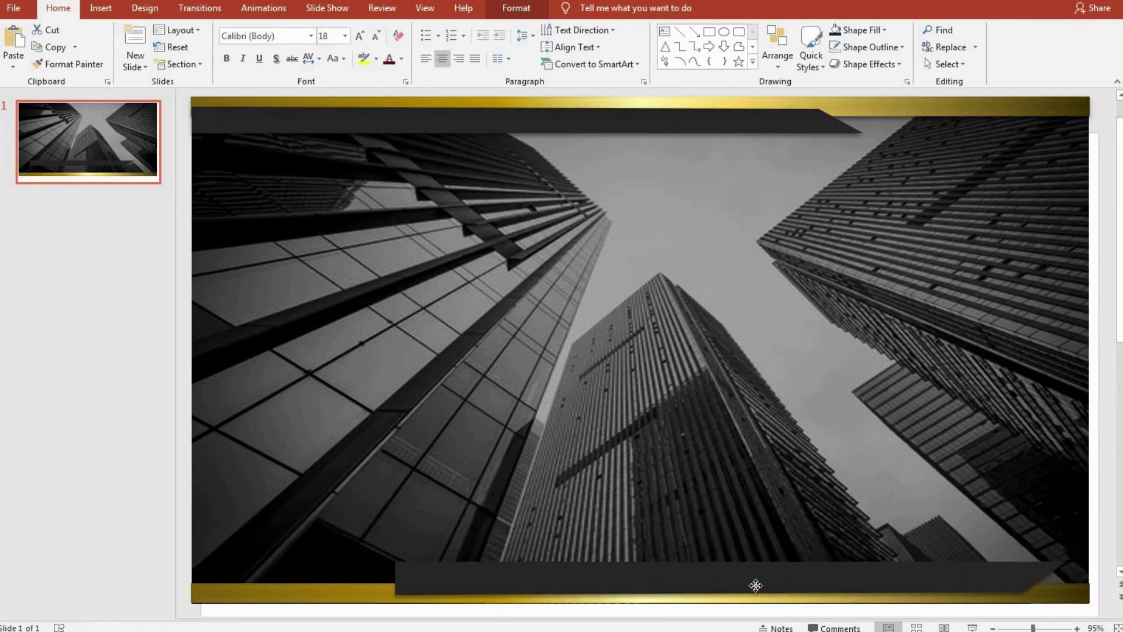
left_click(525, 8)
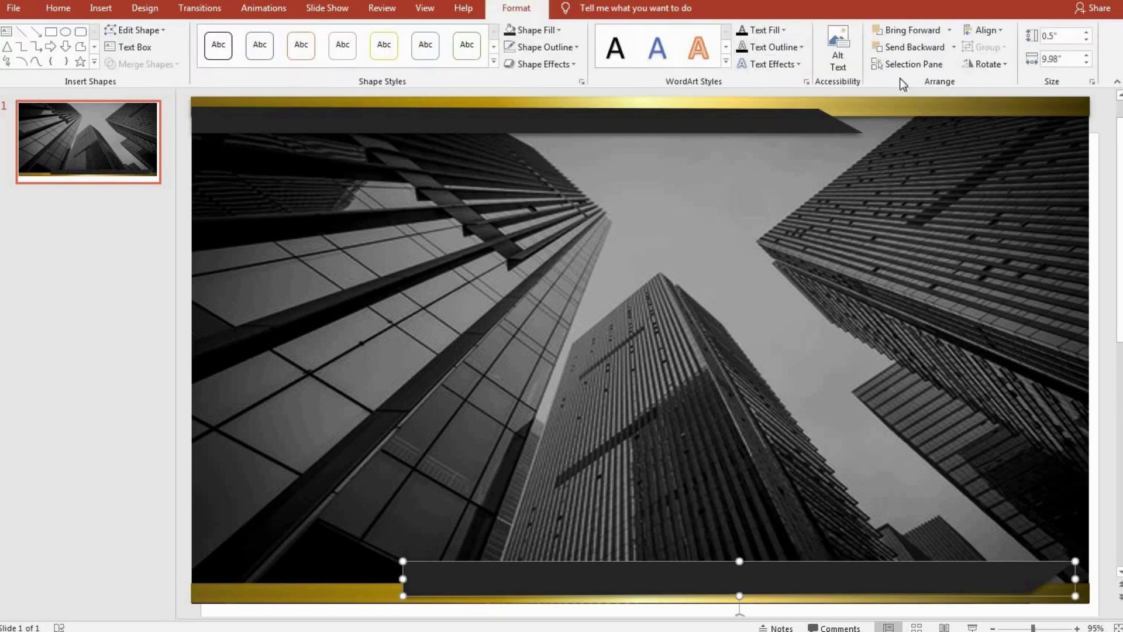
left_click(968, 64)
left_click(1006, 136)
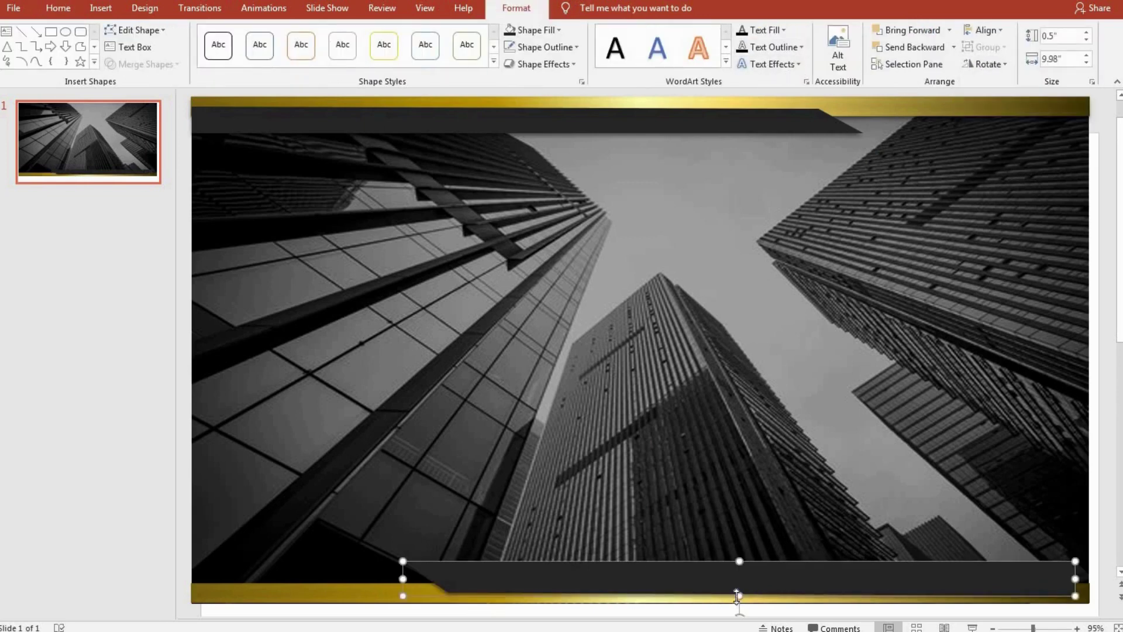
left_click_drag(739, 593, 731, 580)
- Bring the gold bottom bar in front of the other objects
left_click(685, 489)
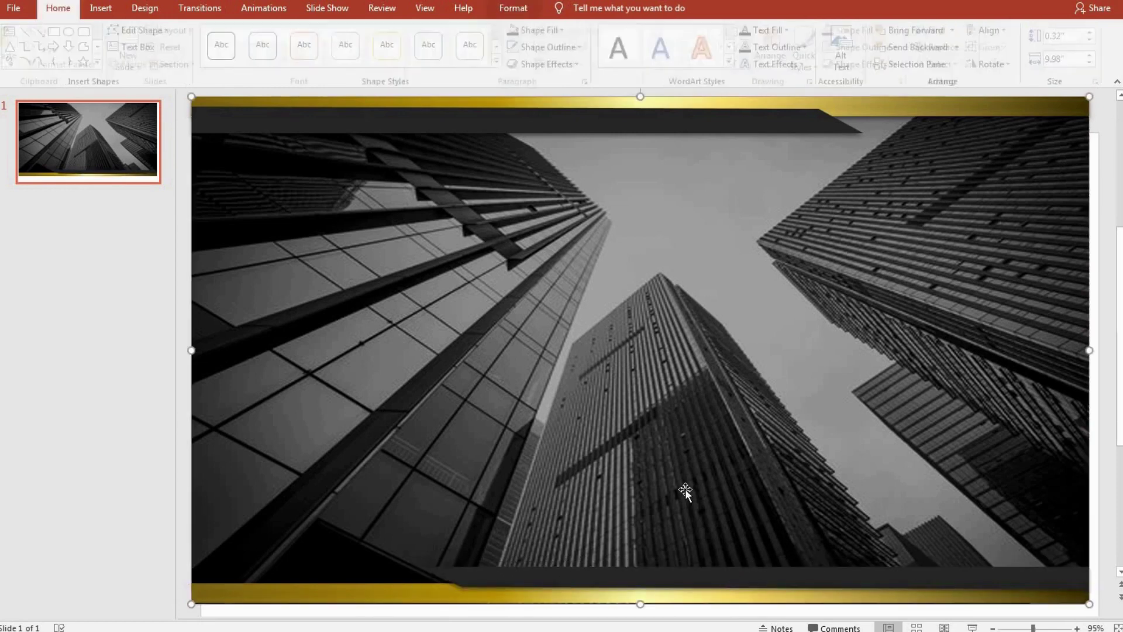
left_click(406, 602)
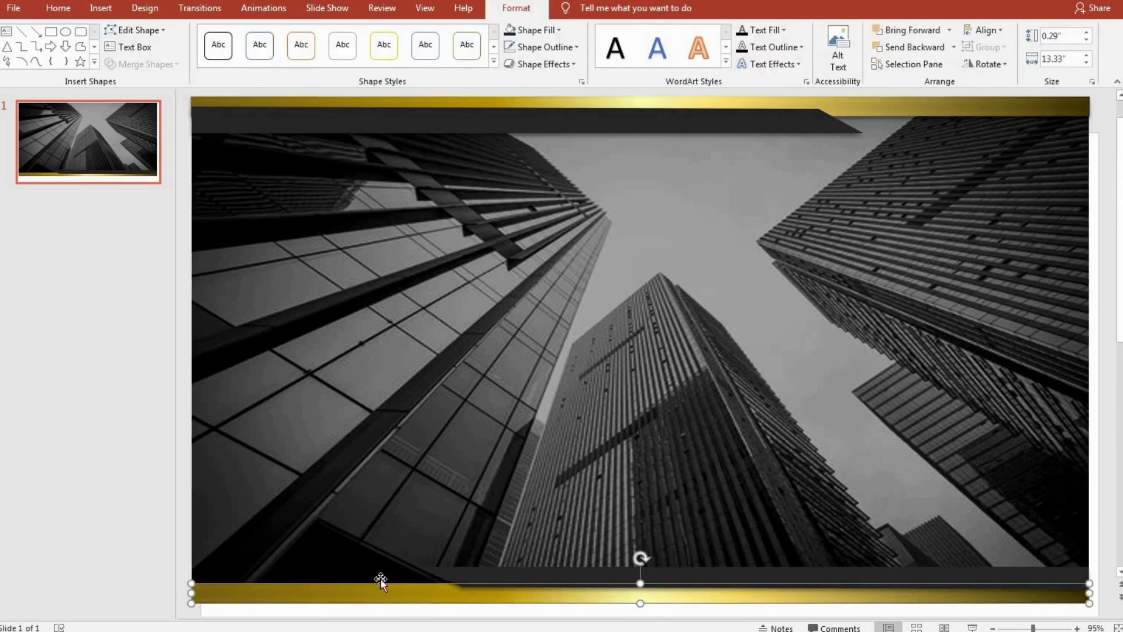
right_click(367, 592)
left_click(419, 390)
left_click(624, 564)
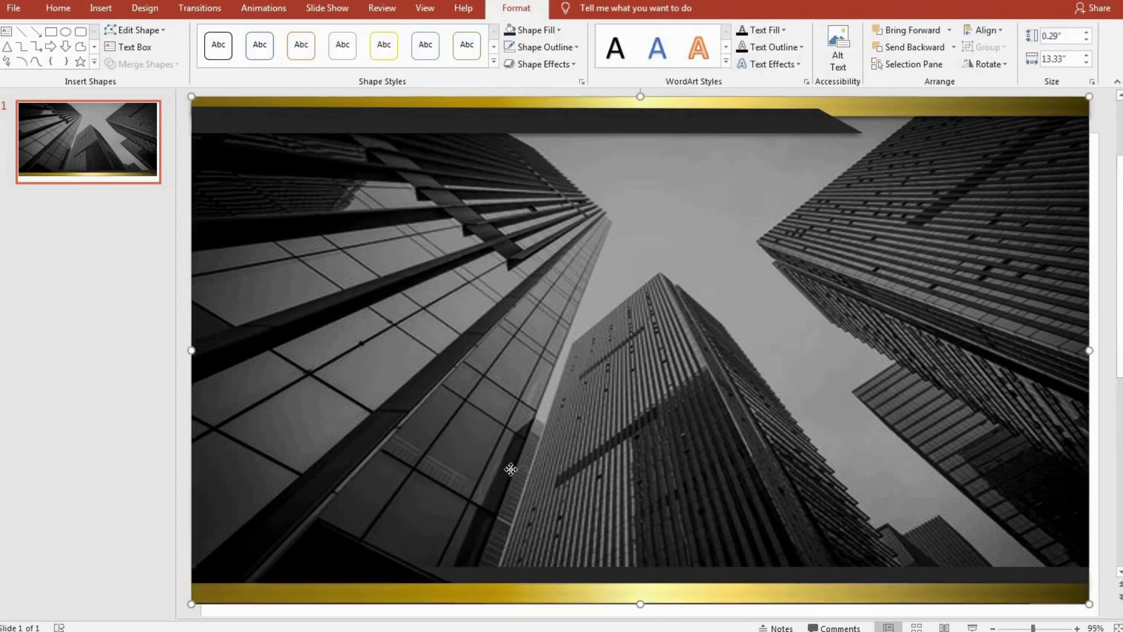
- Nudge the thin dark bottom strip up so it sits just above the gold bar
left_click(606, 573)
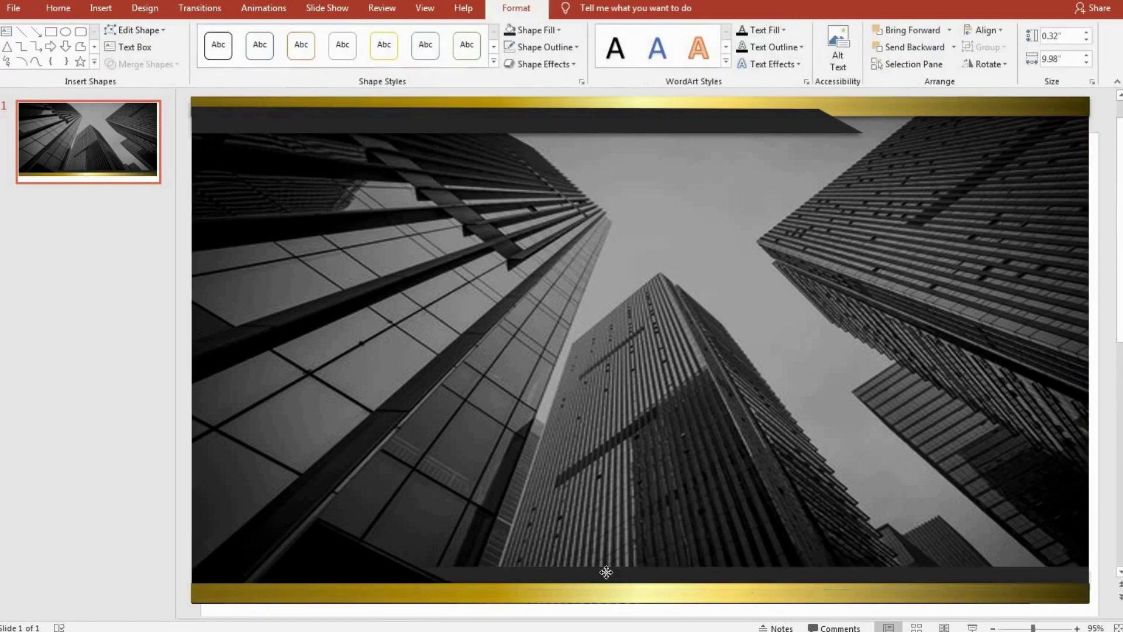
left_click_drag(601, 576, 605, 569)
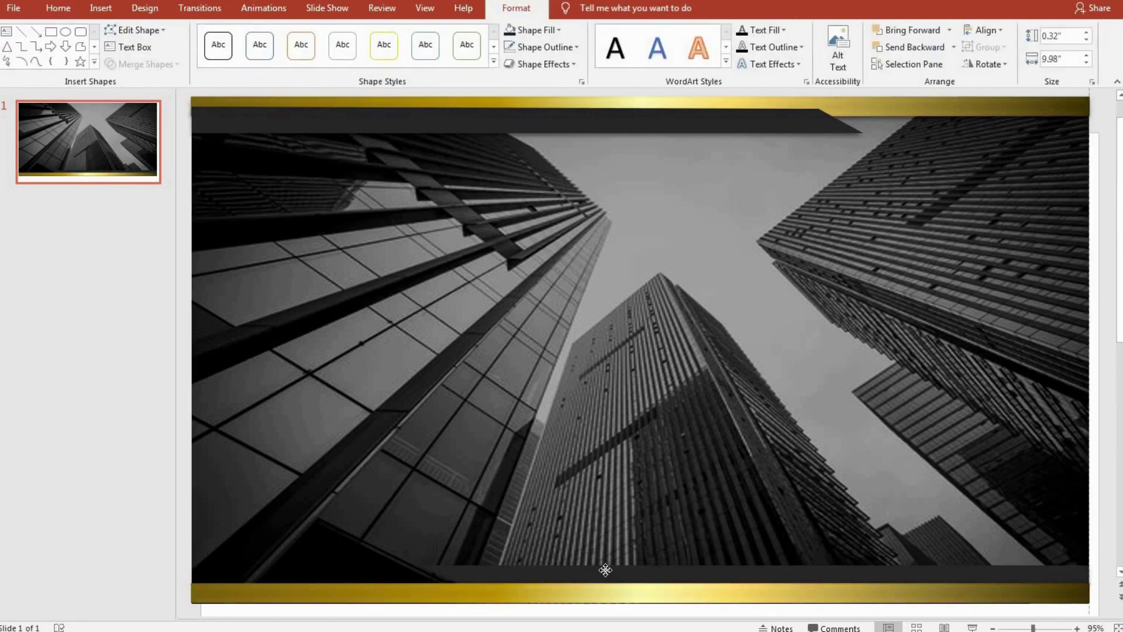
left_click(605, 570)
left_click(516, 440)
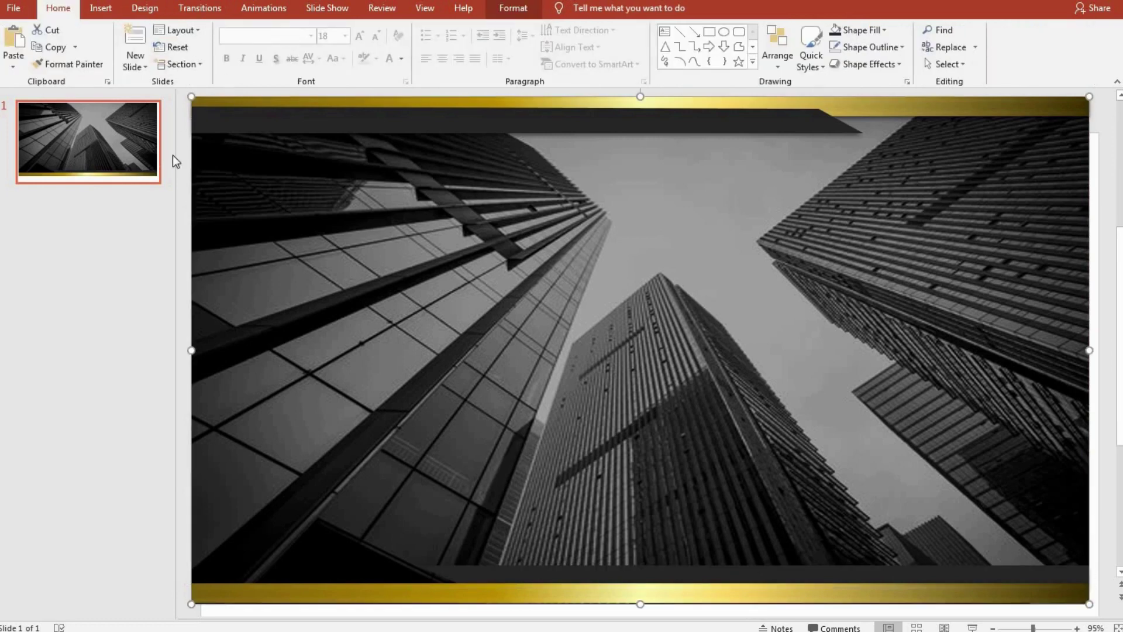
left_click(167, 123)
left_click(100, 8)
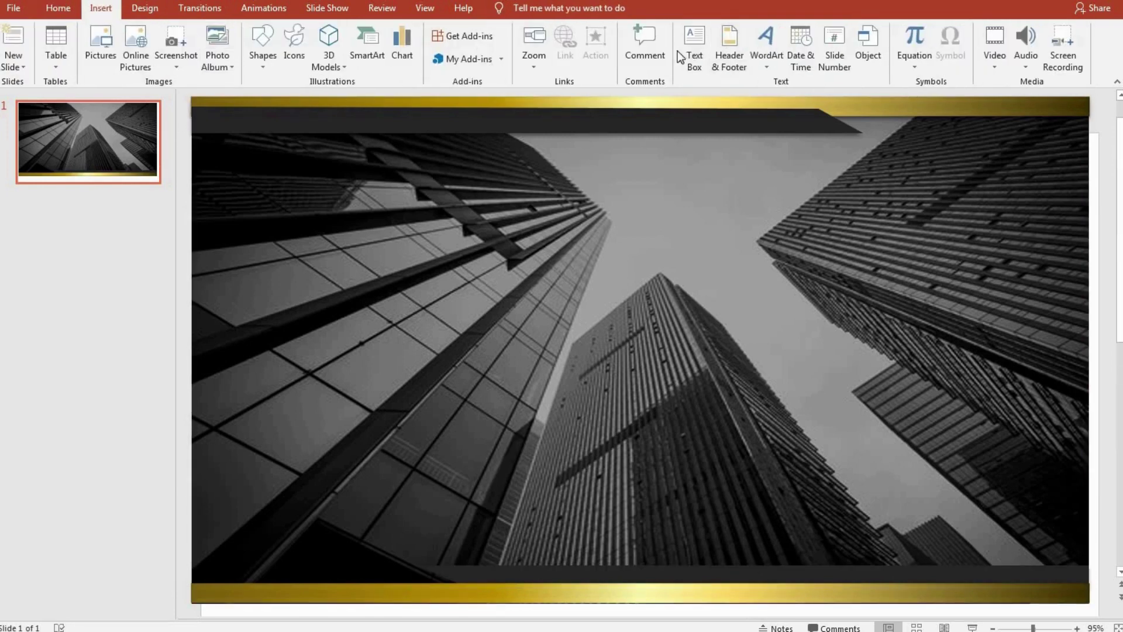
- Add the gold PRESENTATION text, duplicate it below, retype the copy as TITLE, and centre it
left_click(684, 49)
left_click_drag(541, 216, 677, 314)
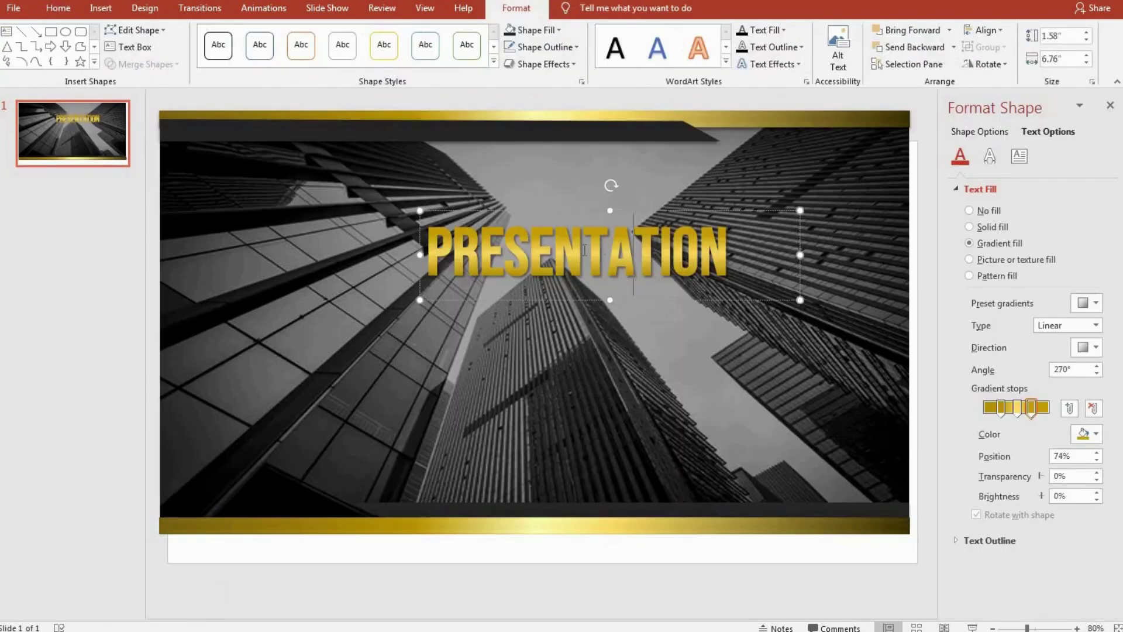
left_click(512, 211)
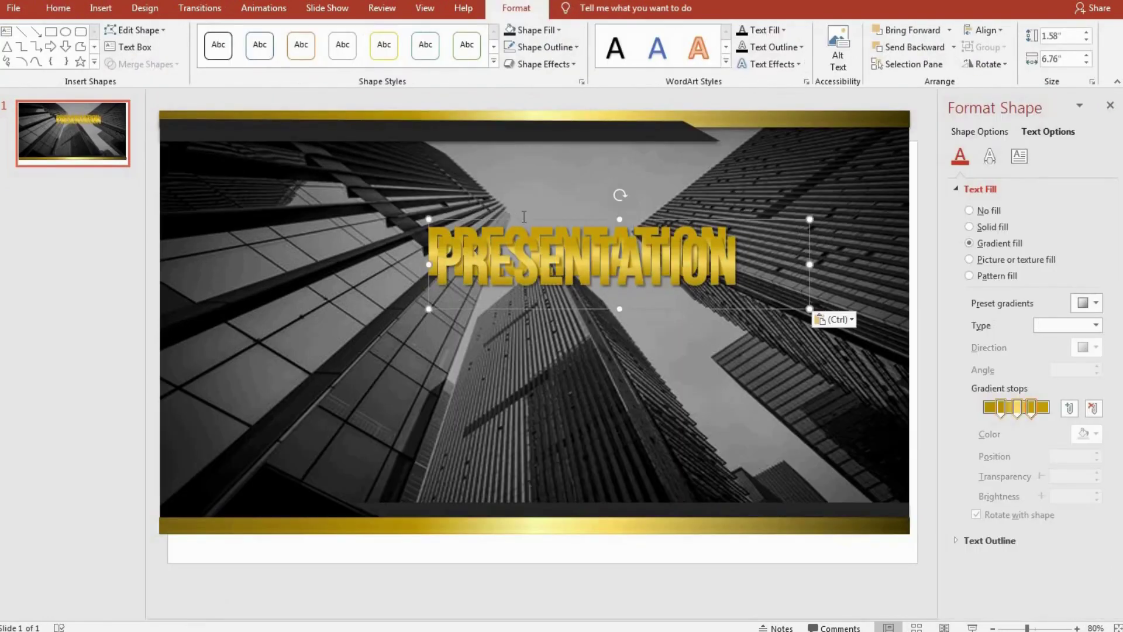
left_click_drag(514, 212, 514, 286)
type("I")
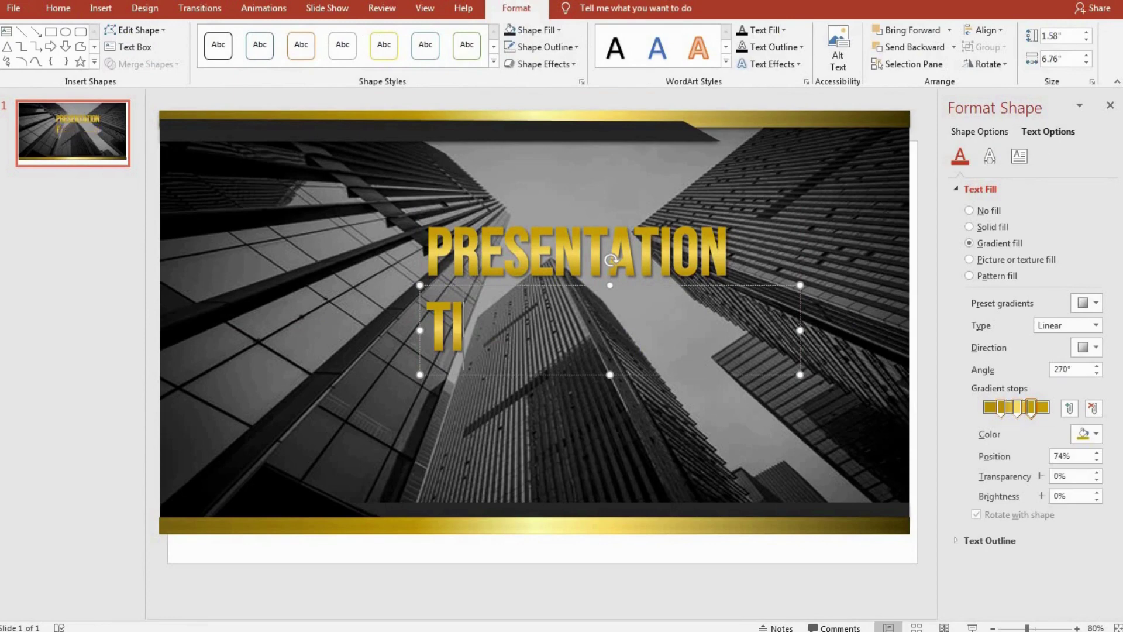
type("TLE")
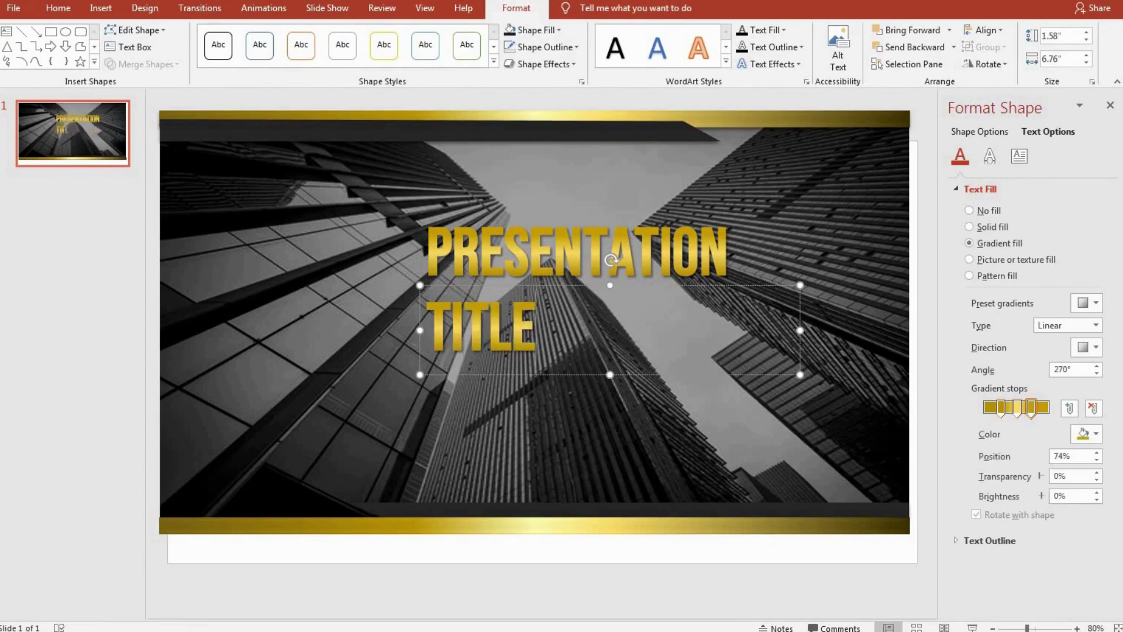
left_click_drag(479, 286, 567, 268)
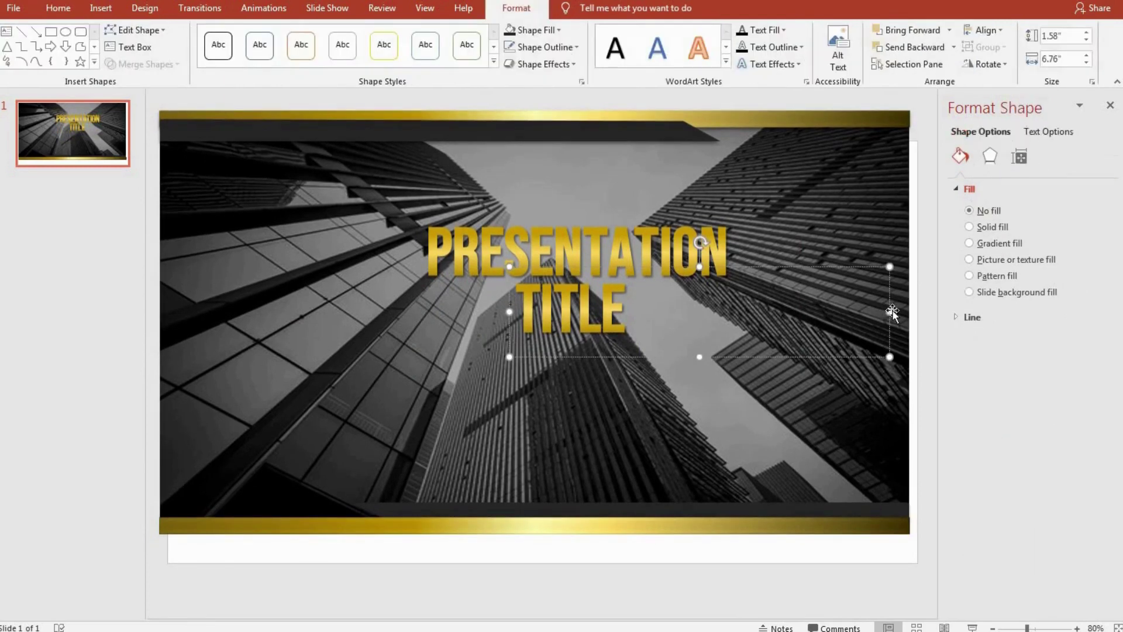
left_click_drag(892, 313, 664, 306)
- Shift the PRESENTATION line slightly left so both heading lines are centred
left_click(409, 338)
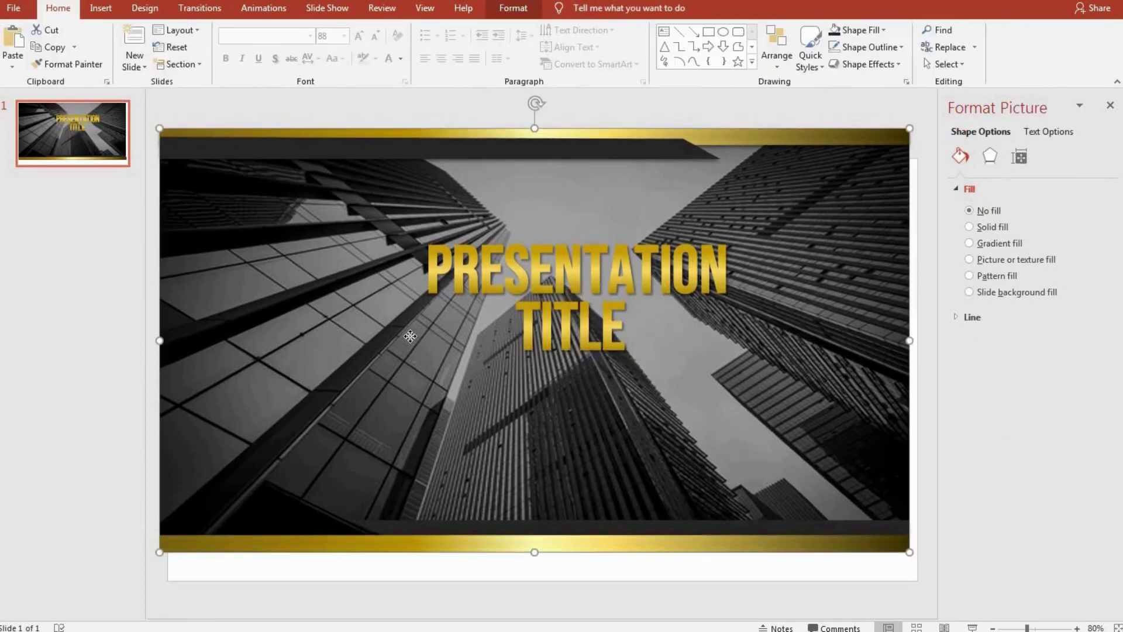
left_click(487, 293)
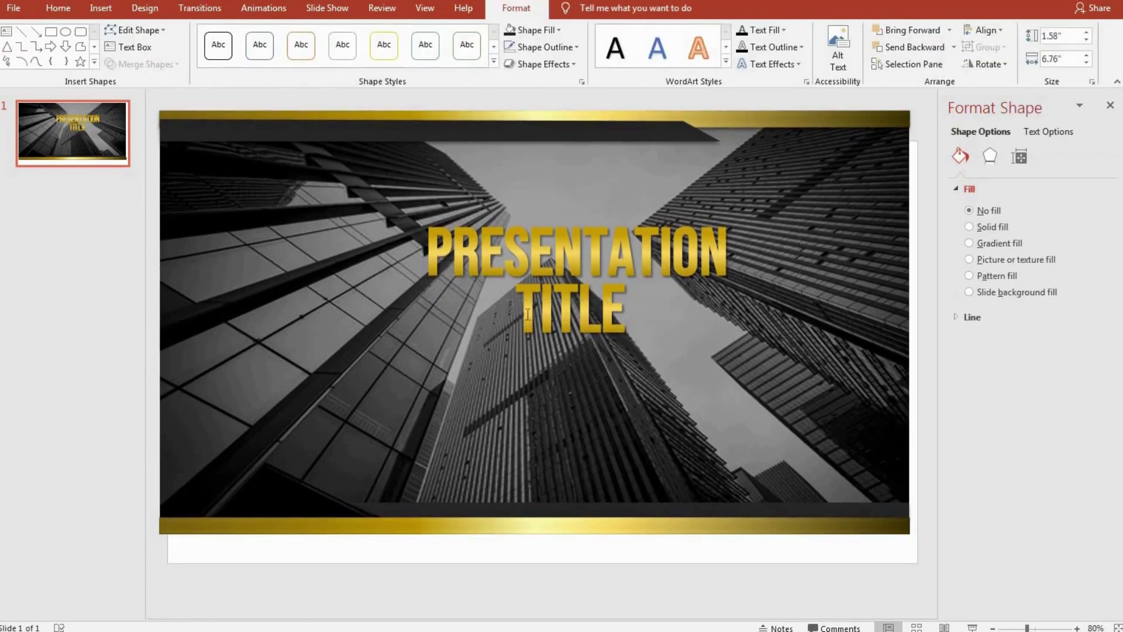
key("Escape")
left_click(503, 210)
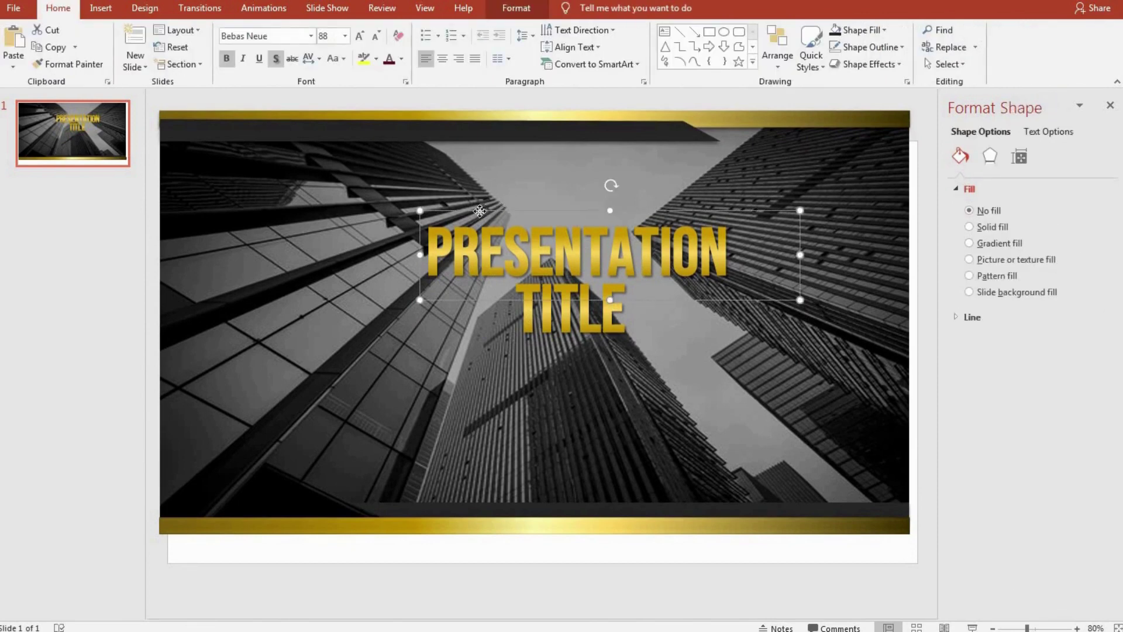
left_click_drag(503, 210, 475, 213)
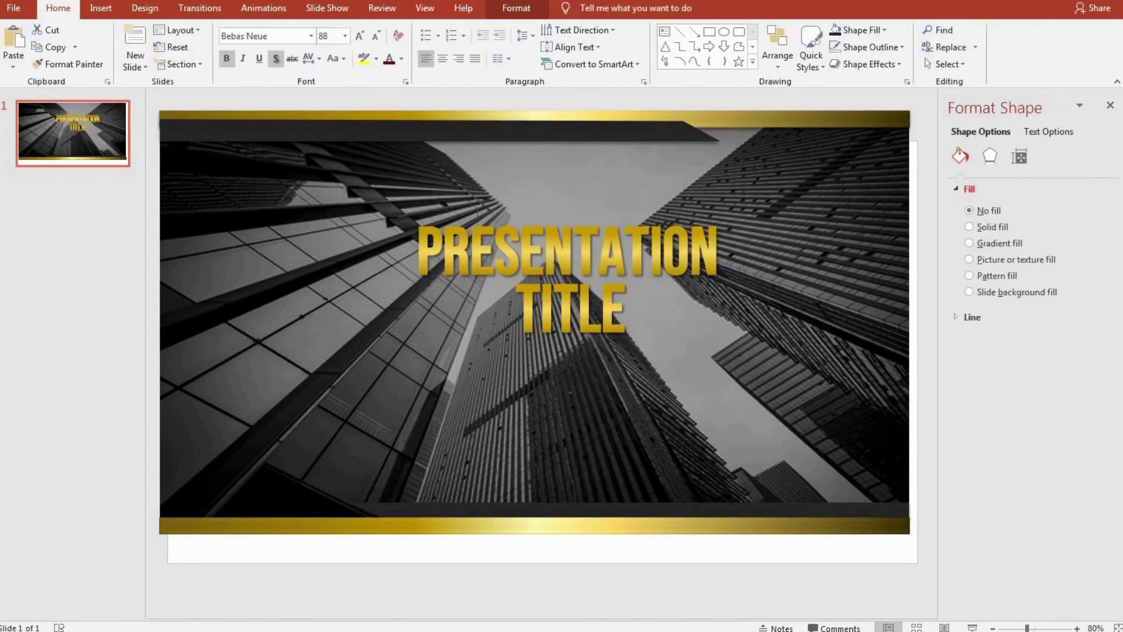
left_click(455, 355)
- Add a new slide with Ctrl+M and paste the laptop photo at its left edge
left_click(100, 8)
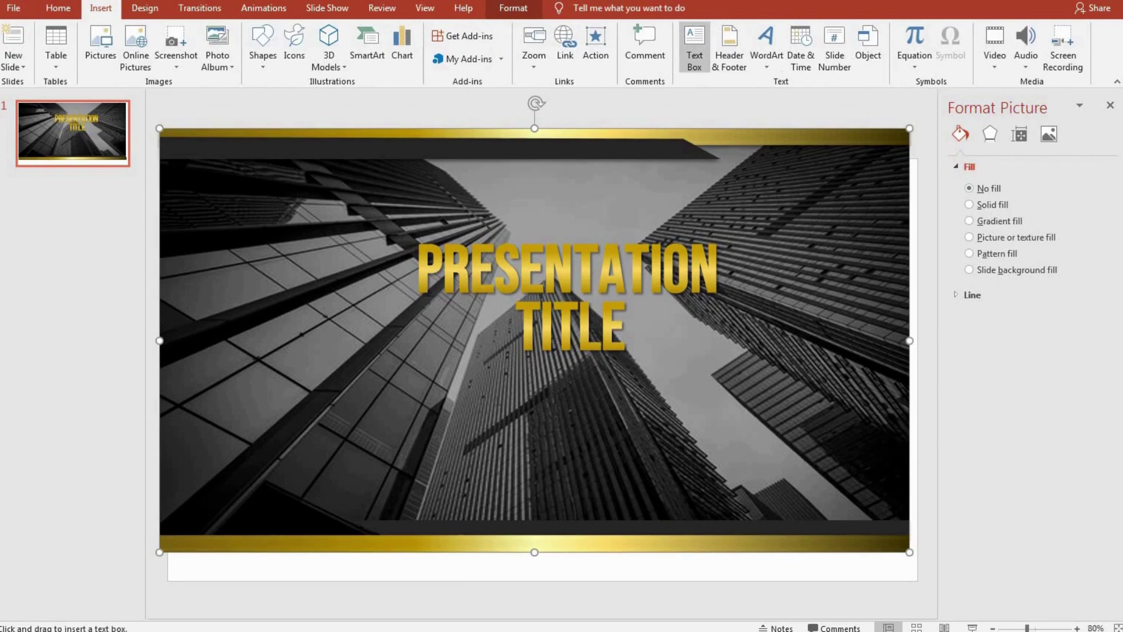
key("ctrl+m")
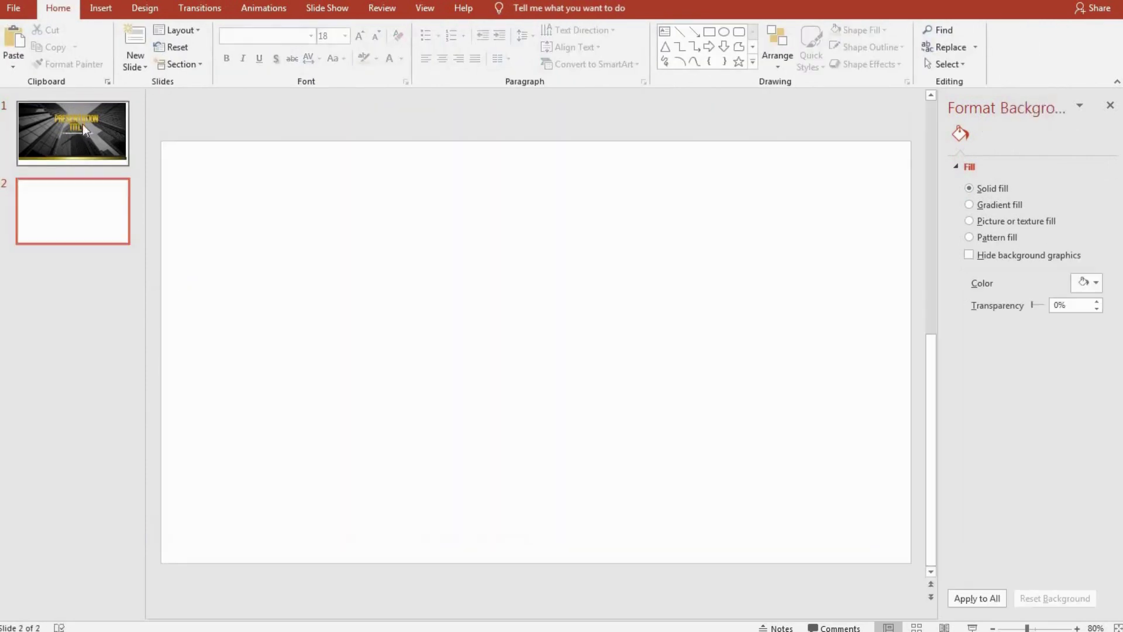
key("ctrl+v")
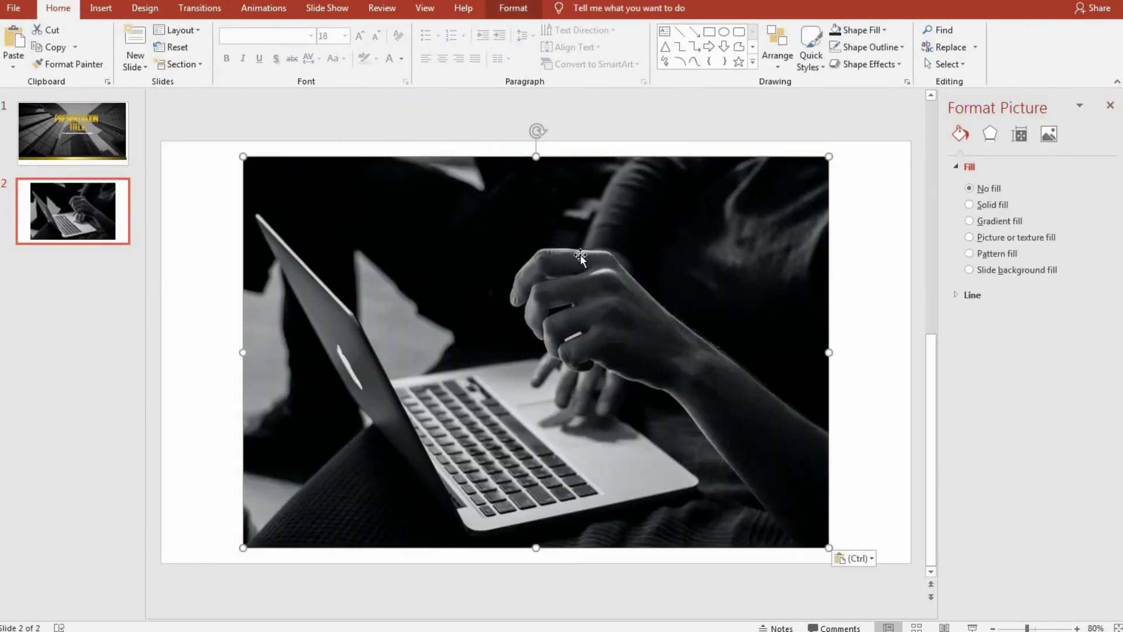
left_click_drag(579, 258, 498, 242)
- Stretch the laptop photo to fill the slide and paste the gold bar along its bottom edge
left_click_drag(745, 337, 906, 347)
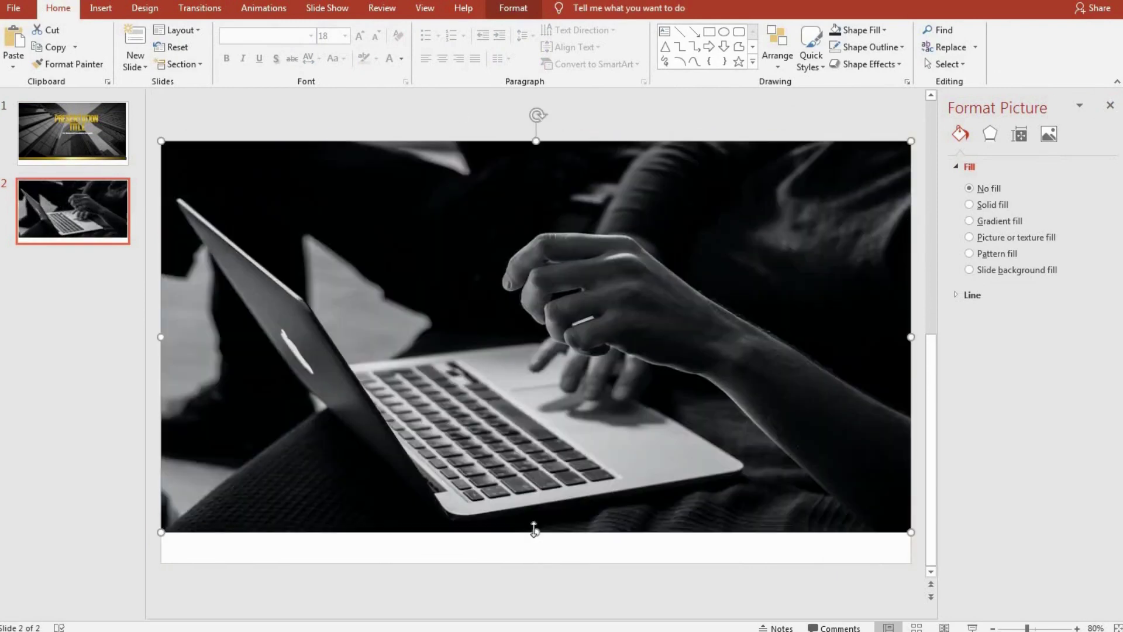
left_click_drag(535, 532, 527, 563)
key("ctrl+v")
left_click_drag(402, 556, 393, 549)
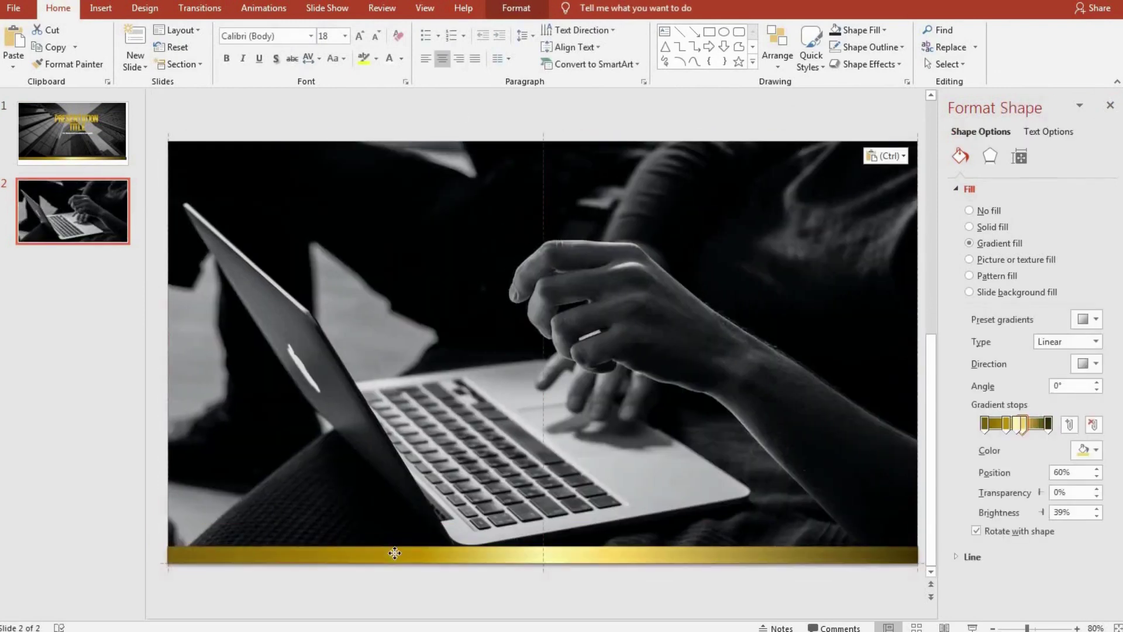
- Draw a rectangle at the top centre of the laptop photo
left_click(107, 12)
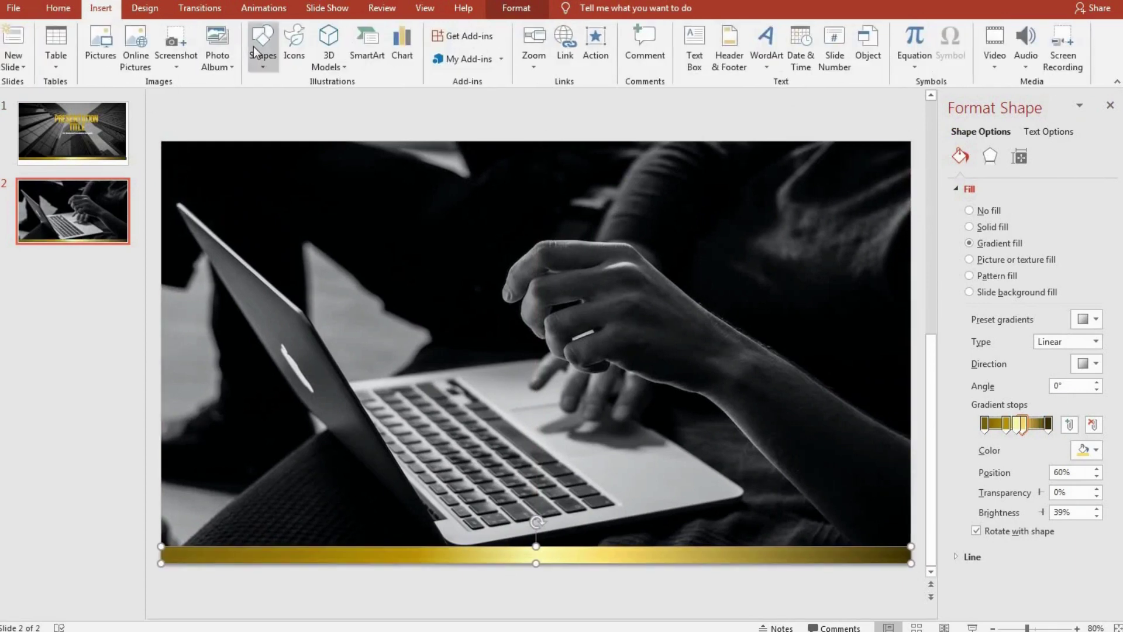
left_click(262, 47)
left_click(258, 111)
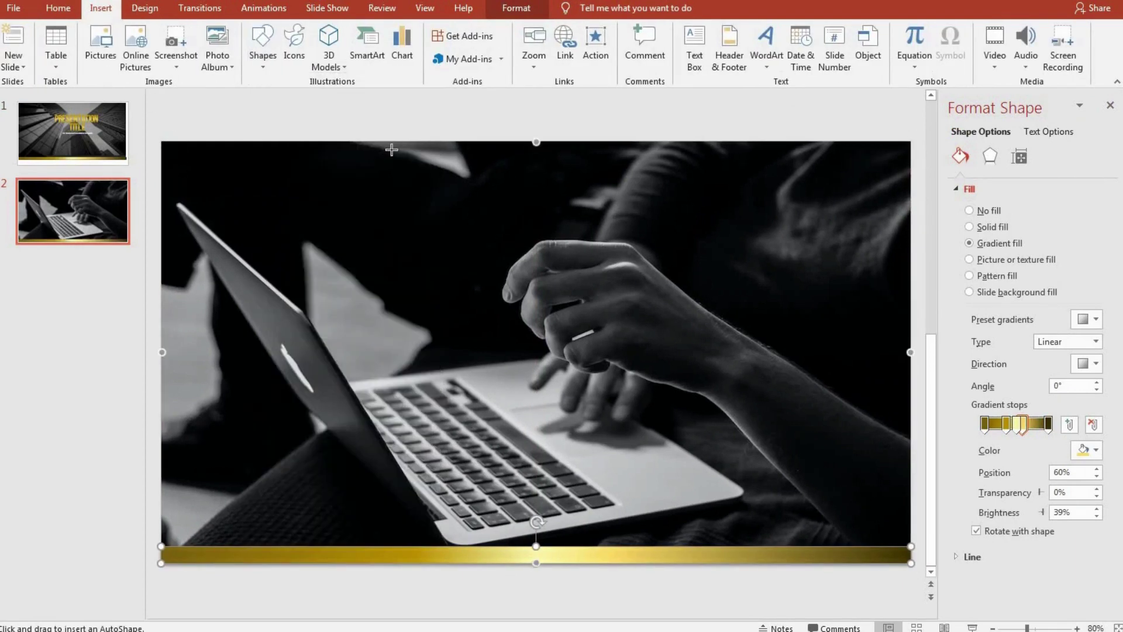
left_click(634, 338)
key("ctrl+z")
left_click(103, 11)
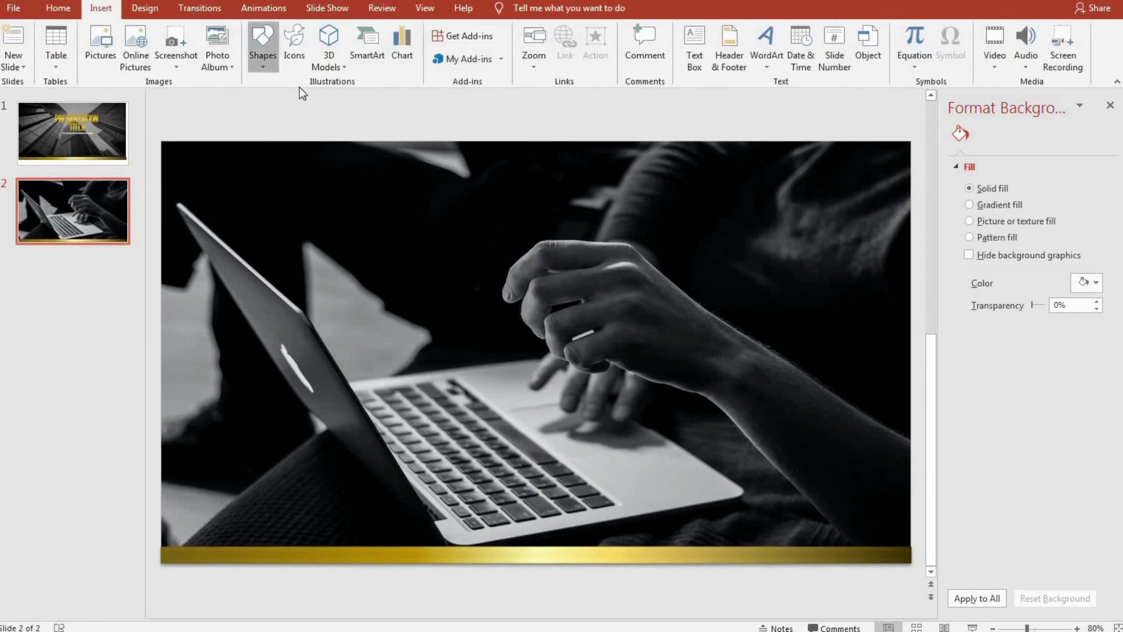
left_click(263, 47)
left_click(258, 111)
left_click_drag(373, 142, 706, 380)
- Draw a triangle, rotate it to point downward, and place it below the rectangle
left_click(100, 10)
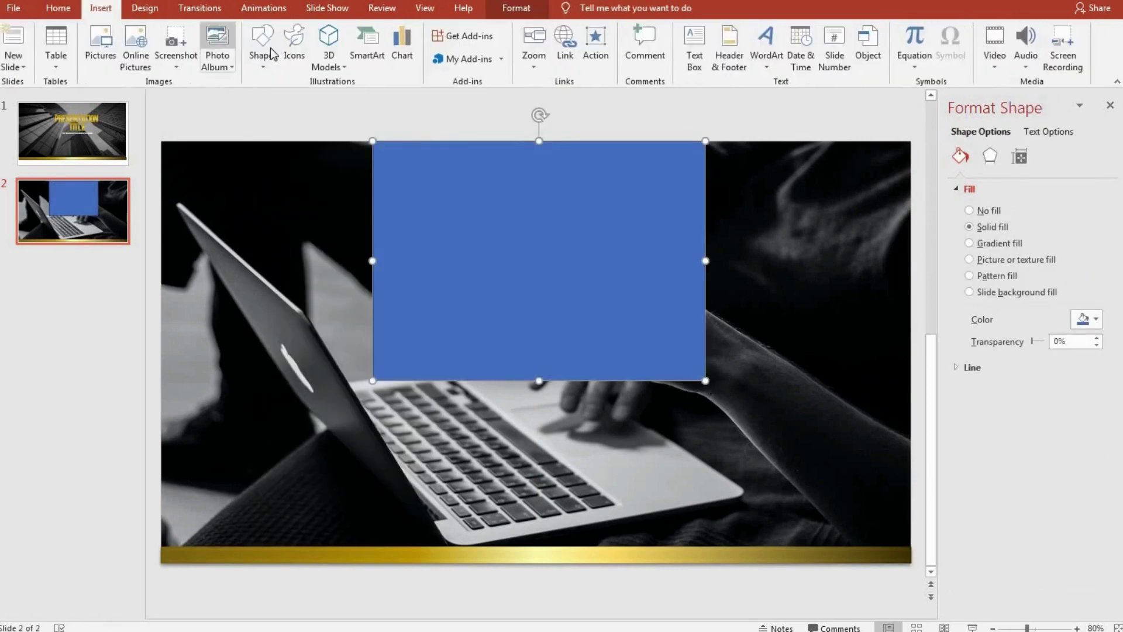
left_click(263, 47)
left_click(347, 98)
left_click_drag(372, 283, 705, 434)
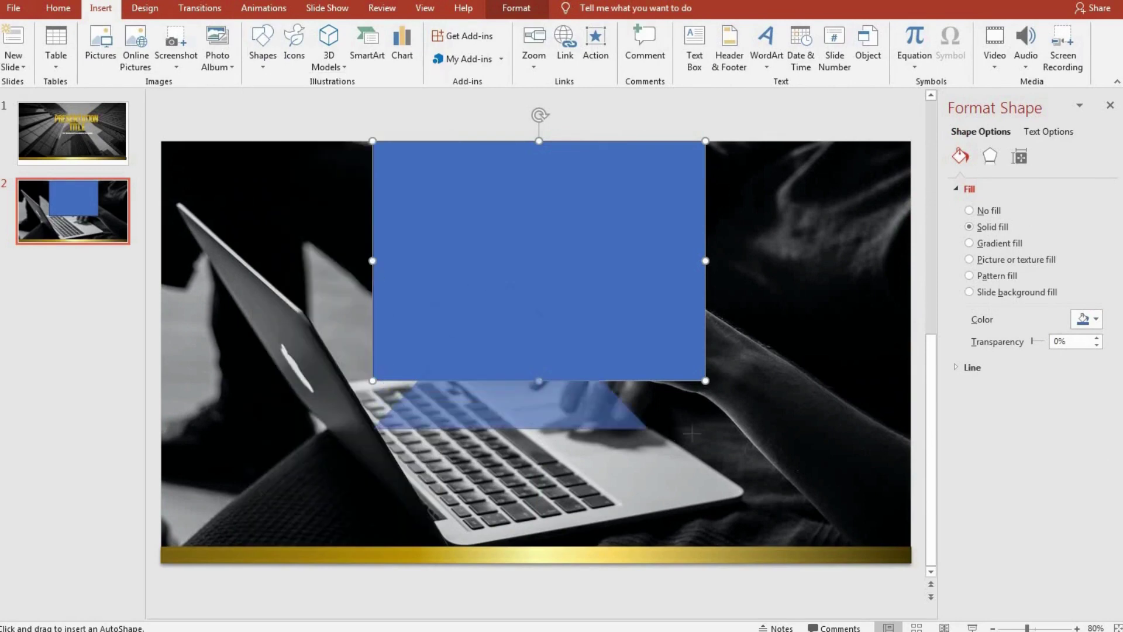
left_click_drag(542, 255, 535, 439)
left_click_drag(509, 356, 510, 443)
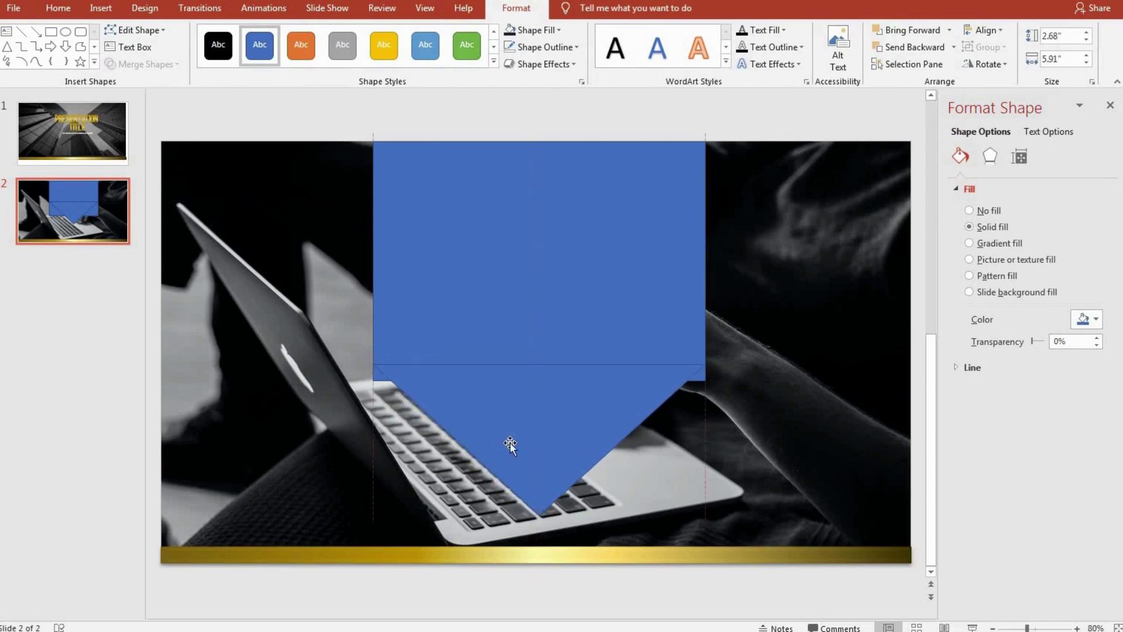
- Group the rectangle and triangle into one banner, remove its outline, and move it up
left_click(506, 314, "shift")
right_click(507, 314)
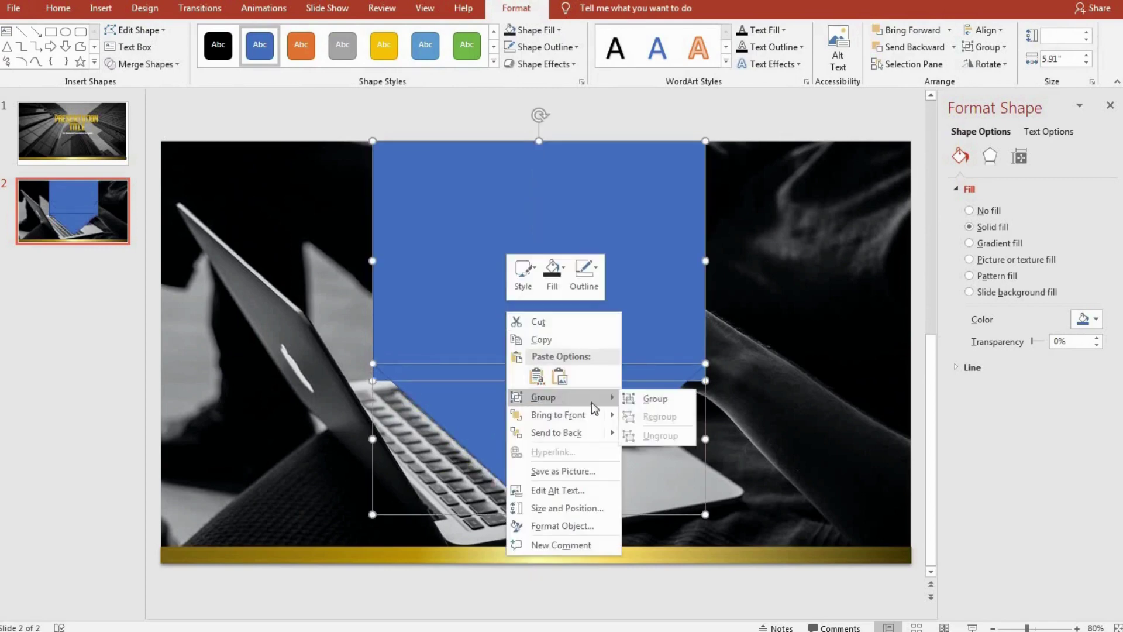
left_click(663, 403)
left_click(530, 48)
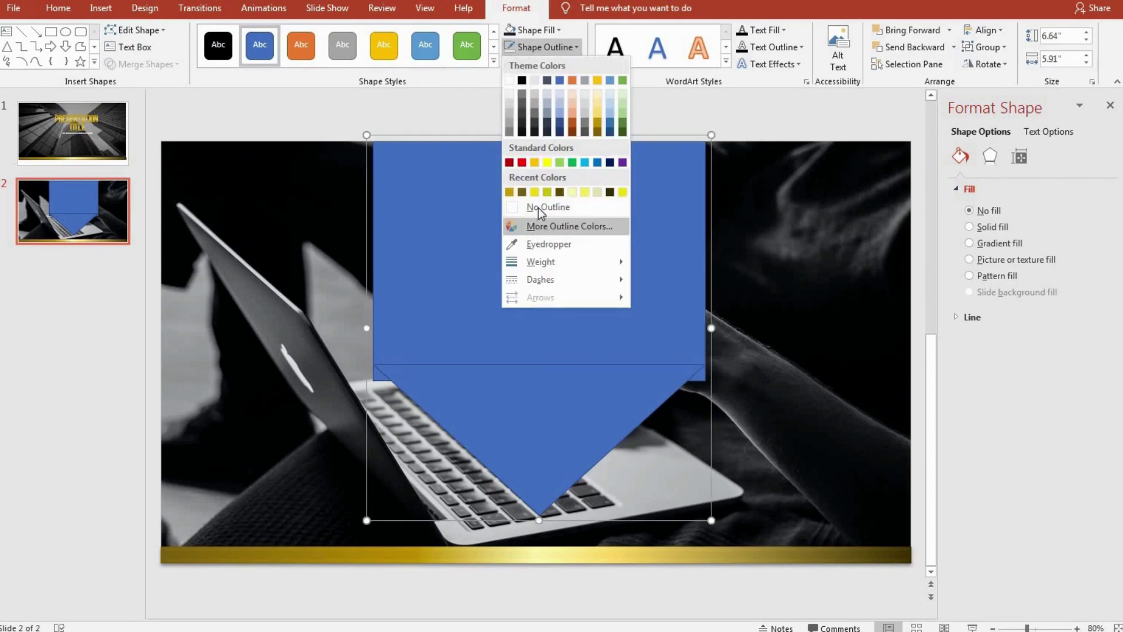
left_click(539, 207)
left_click(503, 426)
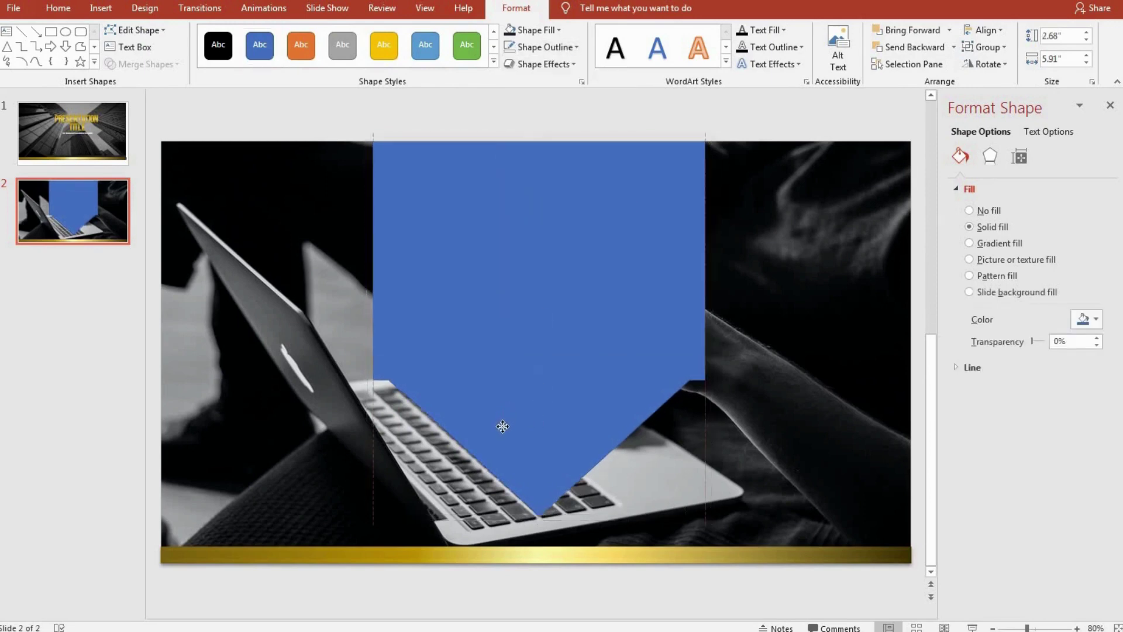
left_click_drag(503, 426, 508, 429)
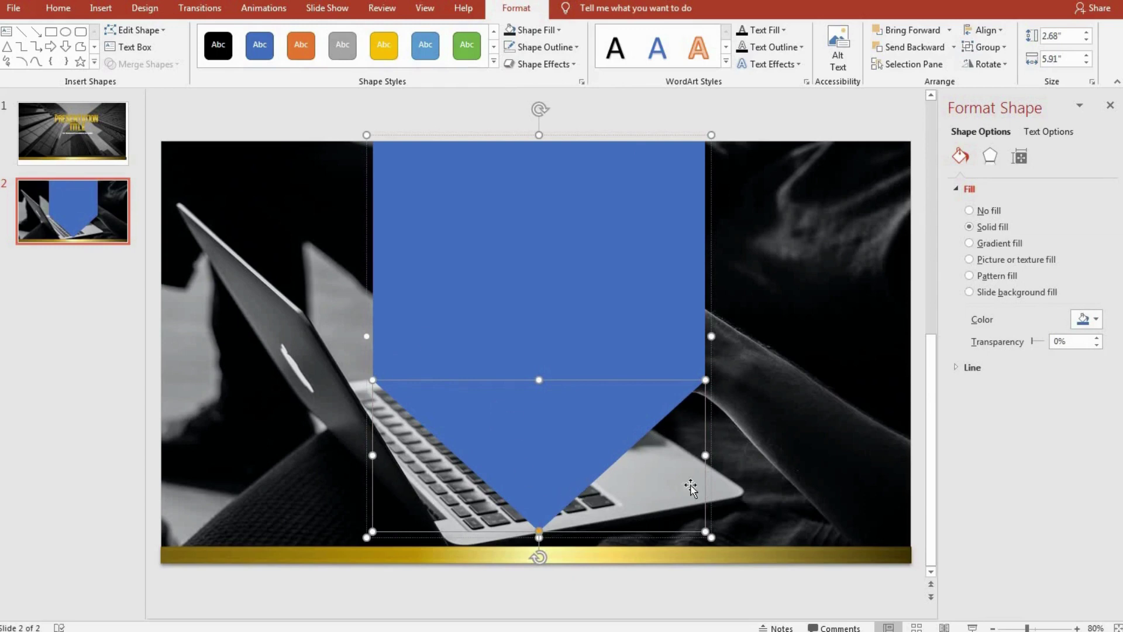
left_click_drag(690, 488, 690, 400)
- Fill the banner shape with black
left_click(770, 343)
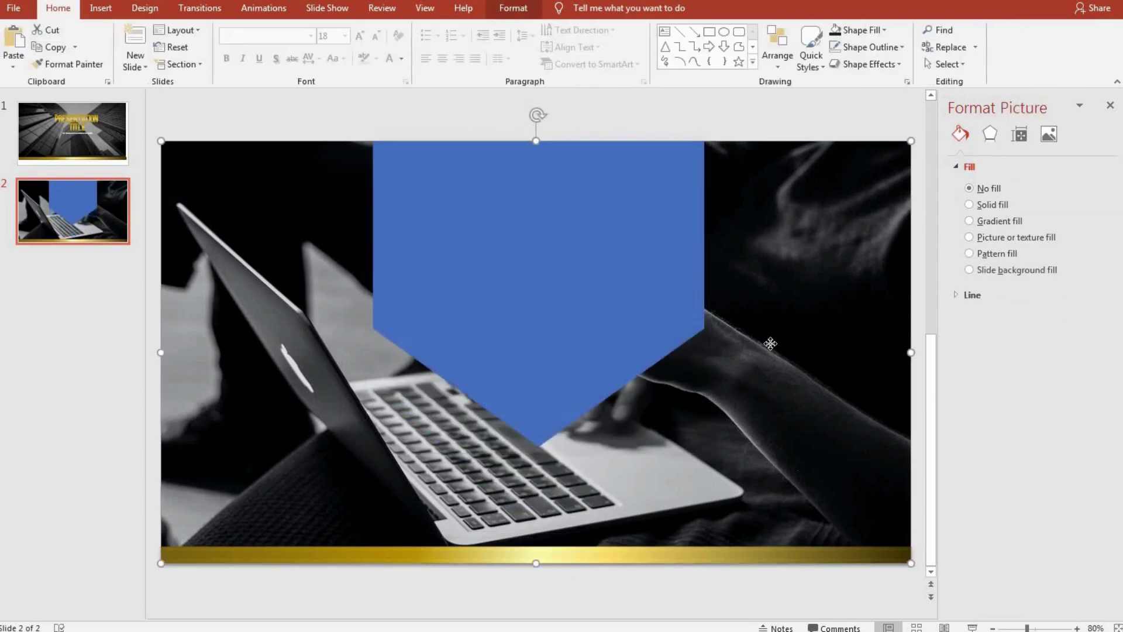
double_click(569, 327)
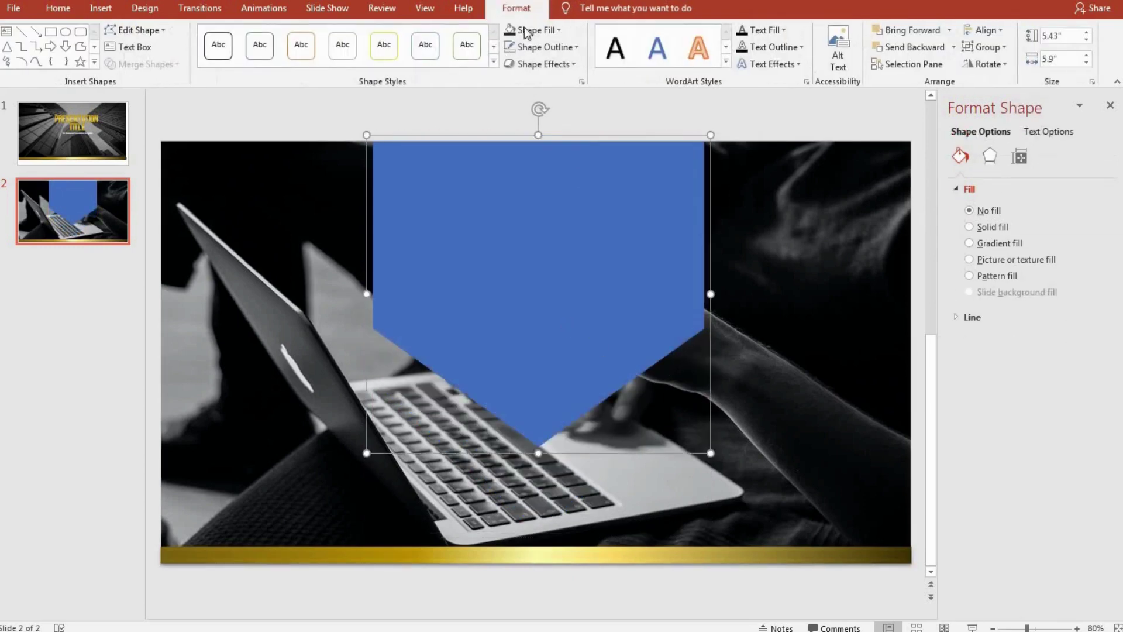
left_click(533, 30)
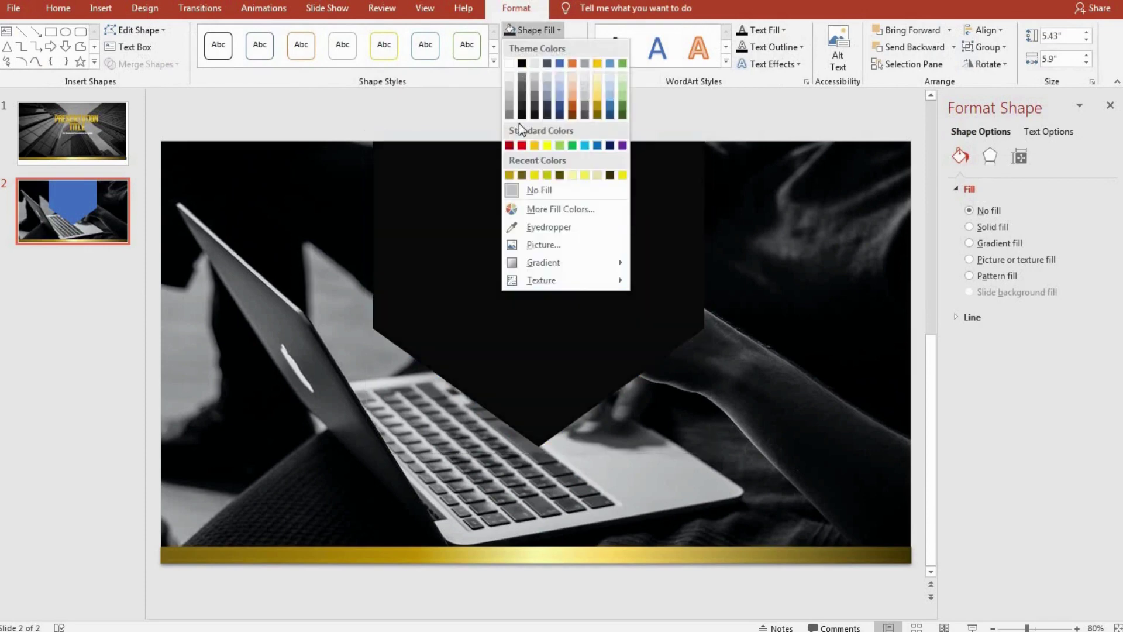
left_click(521, 115)
- Brighten the laptop photo with the Brightness +40% Contrast 0% correction preset
left_click(752, 269)
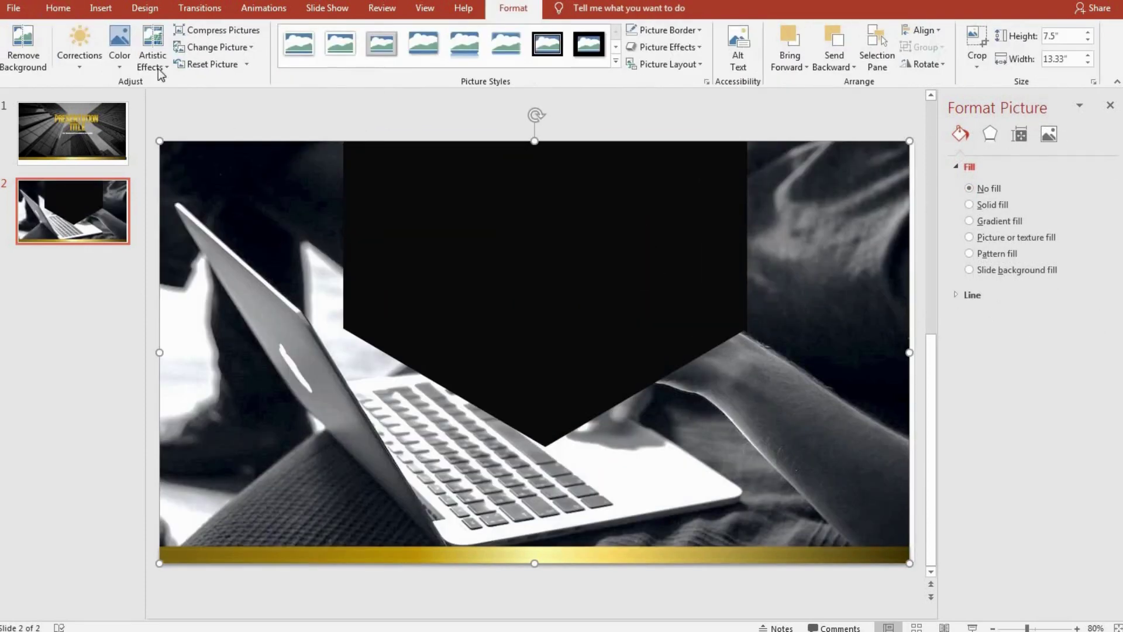
left_click(90, 49)
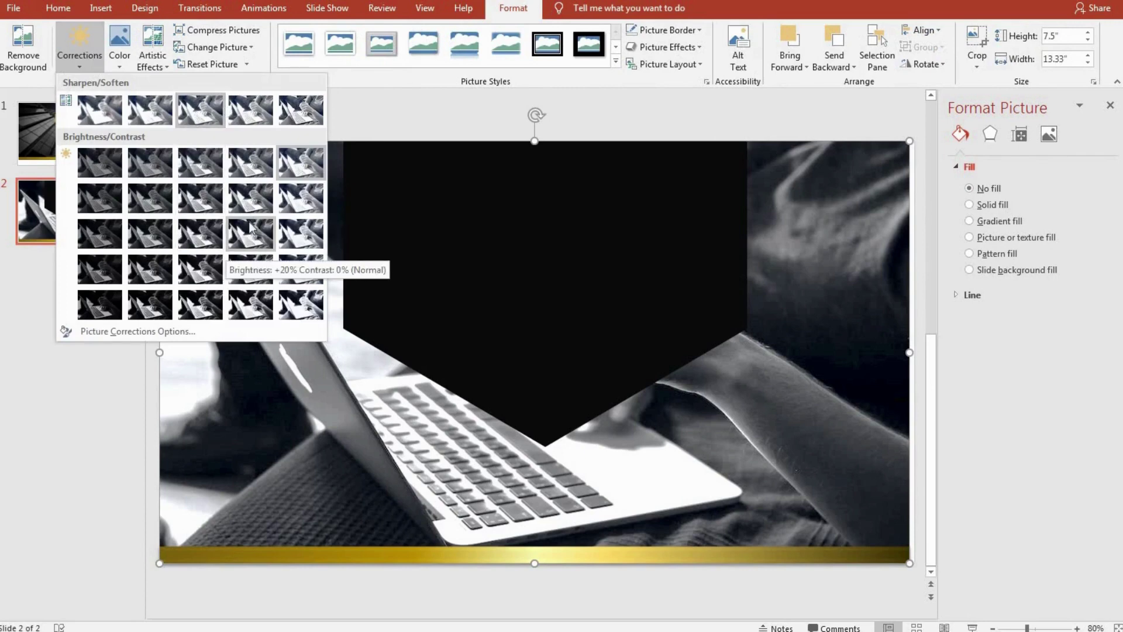
left_click(299, 258)
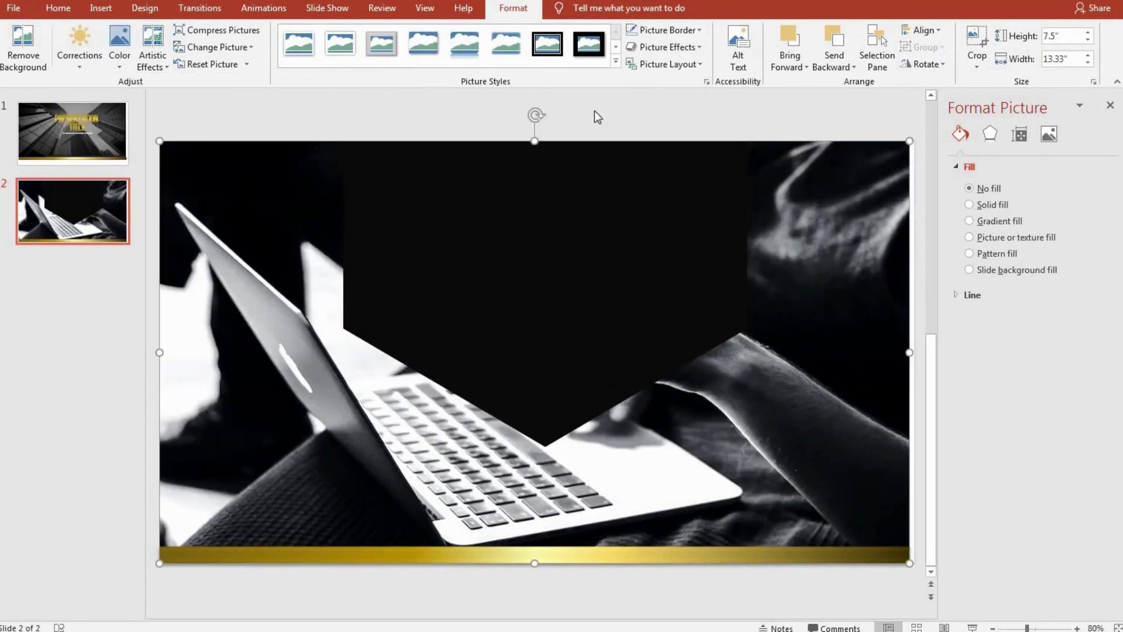
left_click(623, 98)
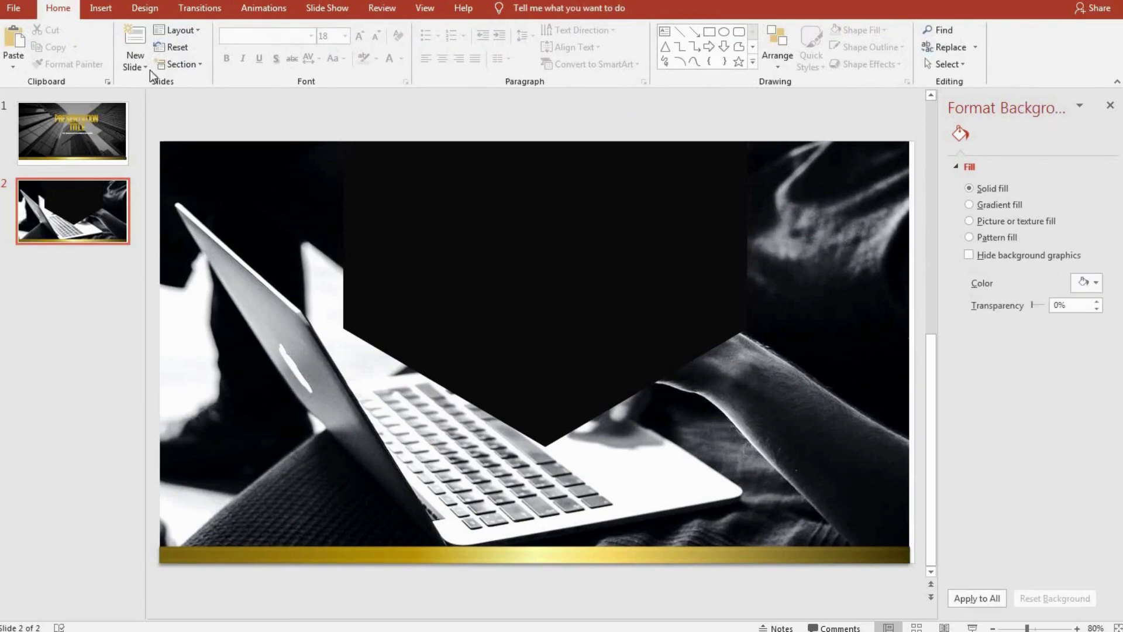
left_click(135, 61)
left_click(789, 235)
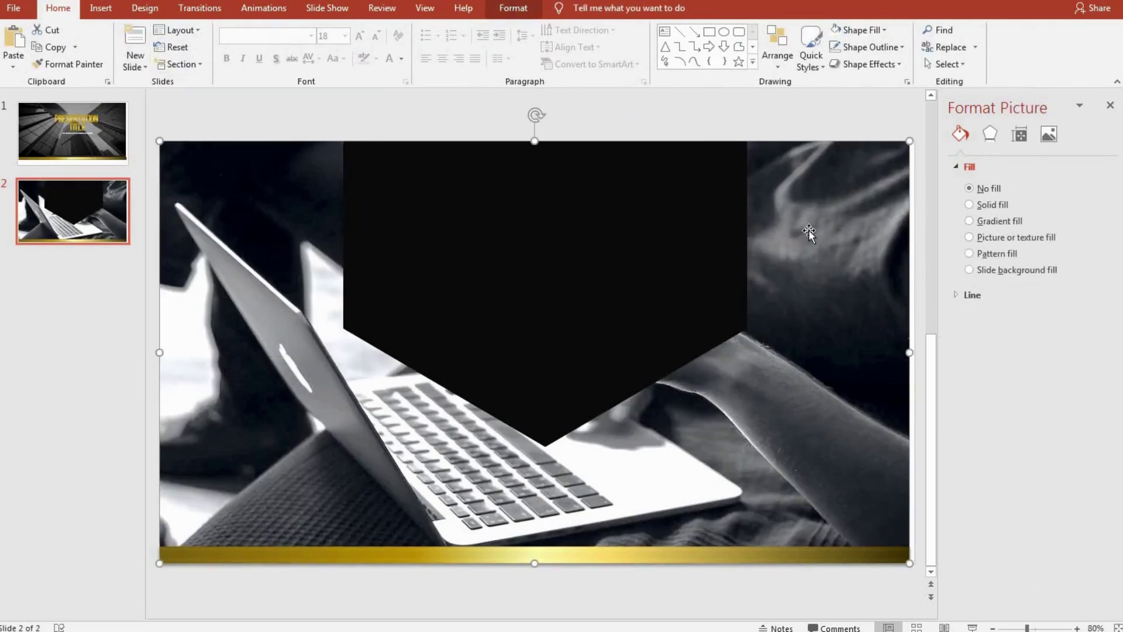
left_click(513, 8)
left_click(79, 46)
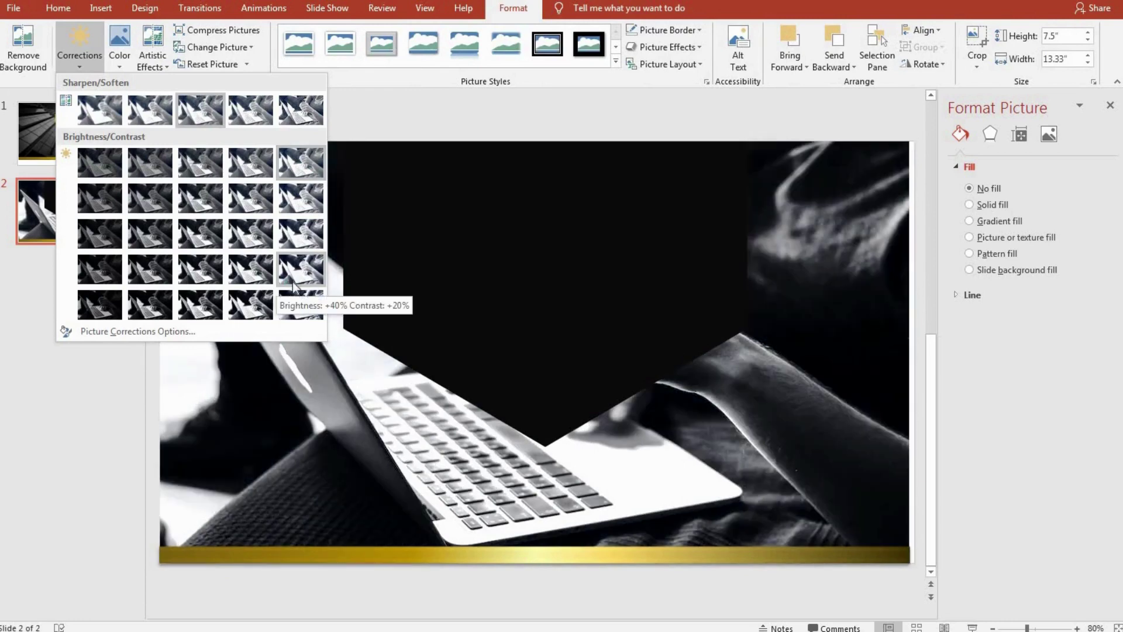
left_click(297, 237)
left_click(609, 224)
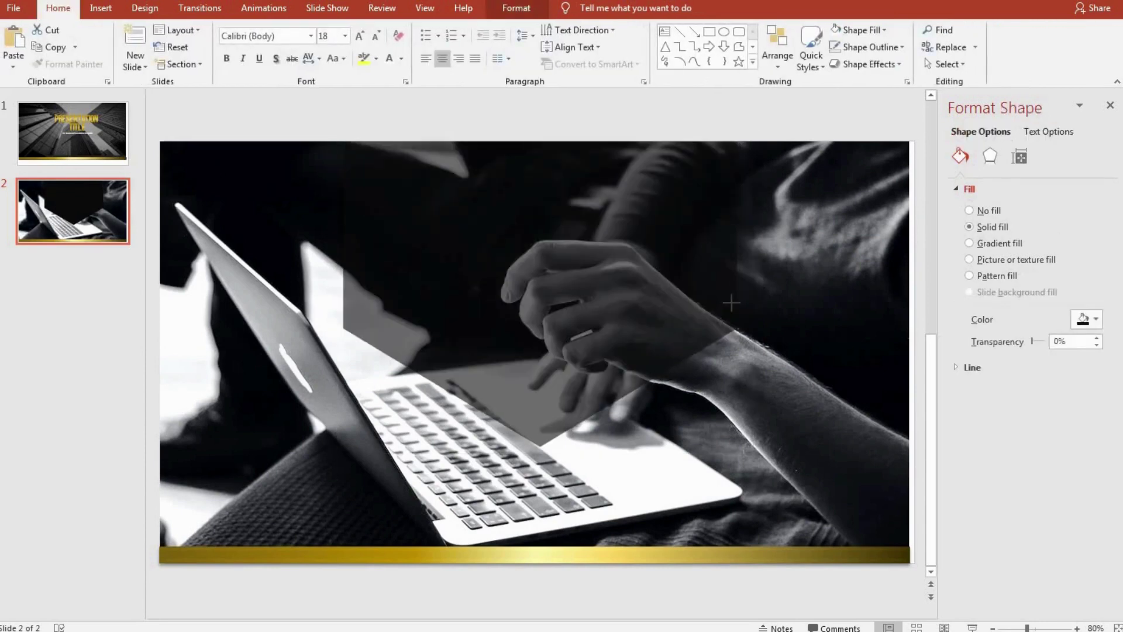
- Paste the gold PRESENTATION title and add a text box holding the placeholder paragraph
key("ctrl+v")
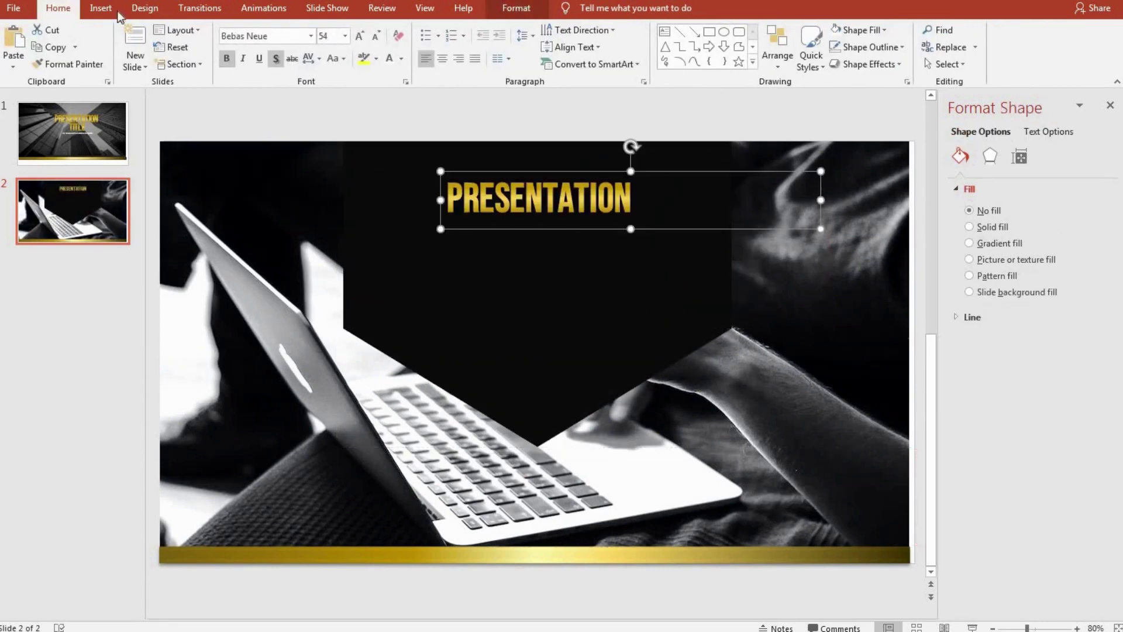
left_click(109, 8)
left_click(694, 47)
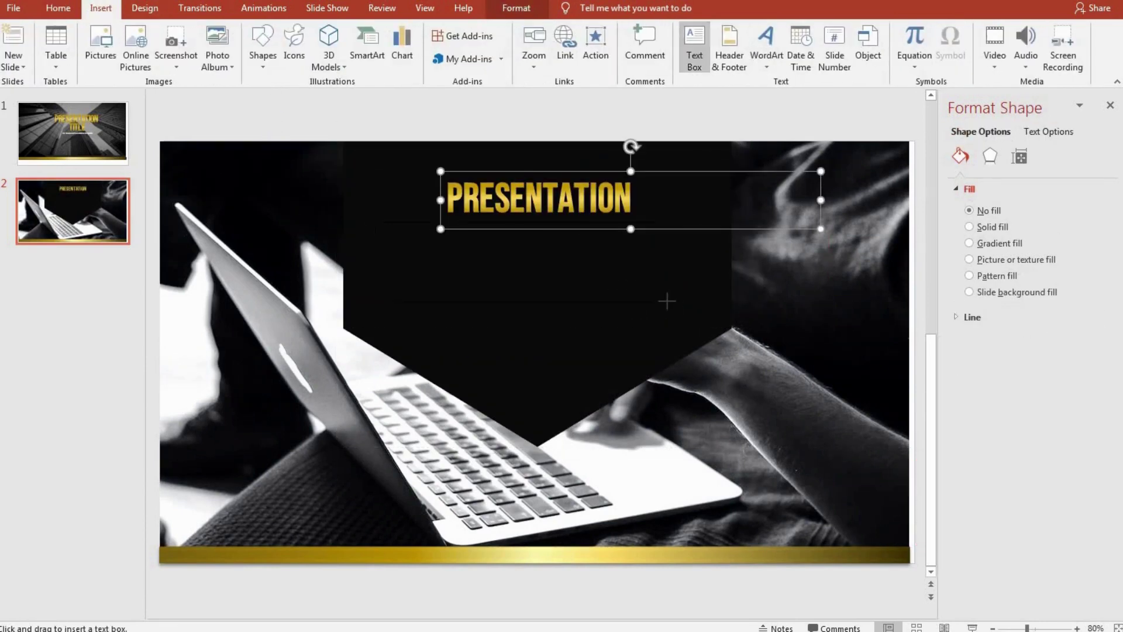
left_click_drag(379, 224, 648, 294)
type("Text here Text here Text here Text here Text here Text here Text here Text here Text here Text here Text here Text here Text here Text hereText here Text here Text here Text here Text")
left_click(767, 256)
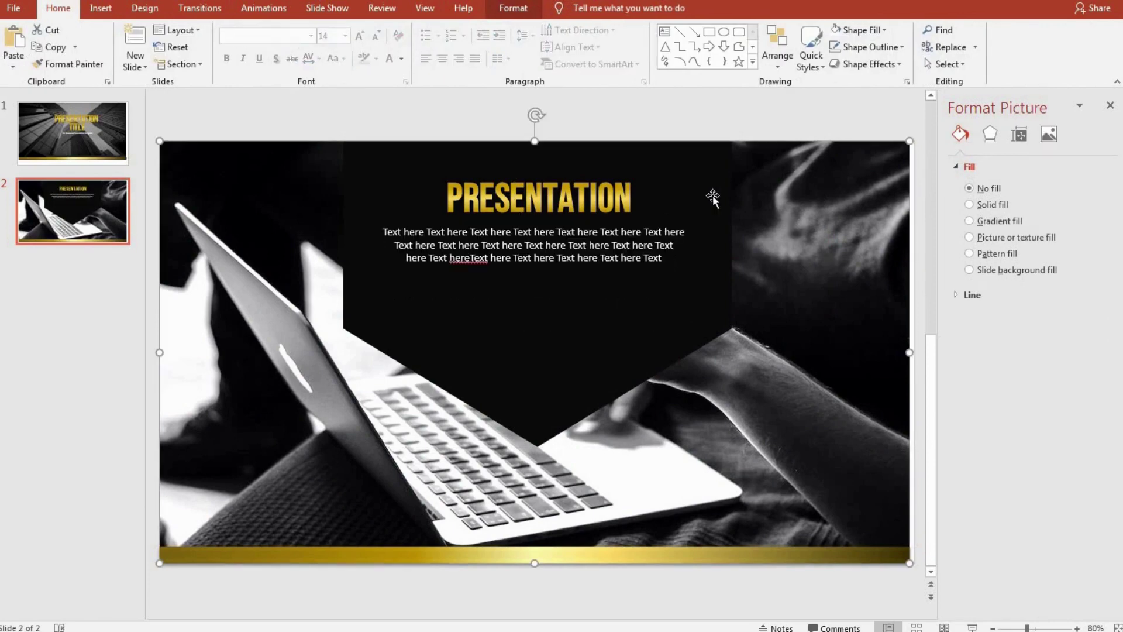
left_click(470, 258)
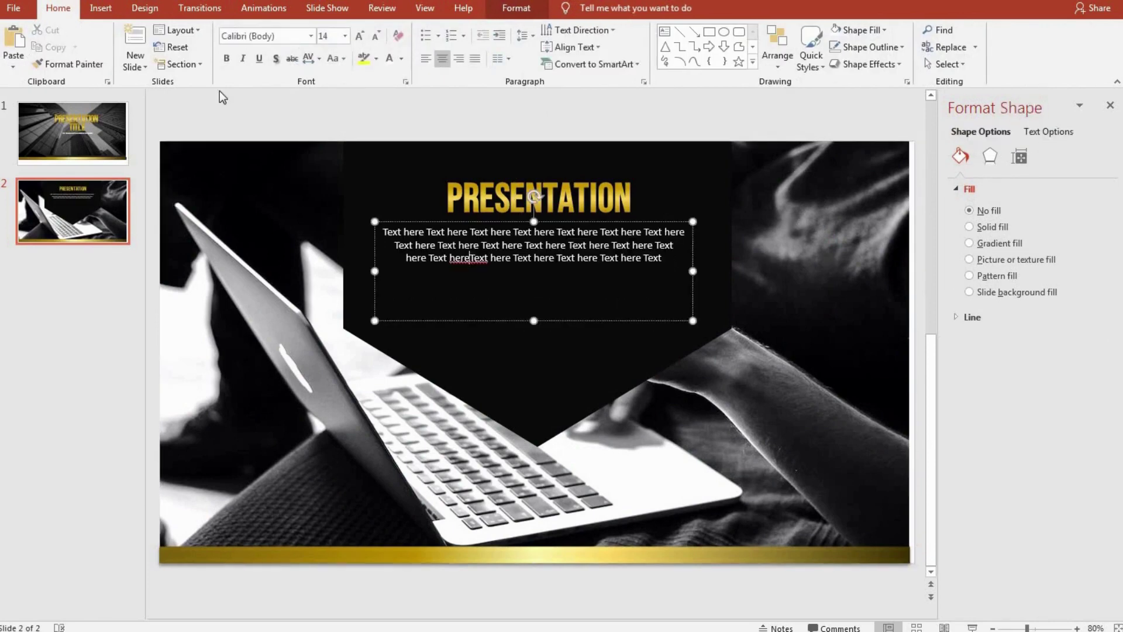
- Draw a small oval dot below the paragraph
left_click(100, 8)
left_click(263, 47)
left_click(329, 100)
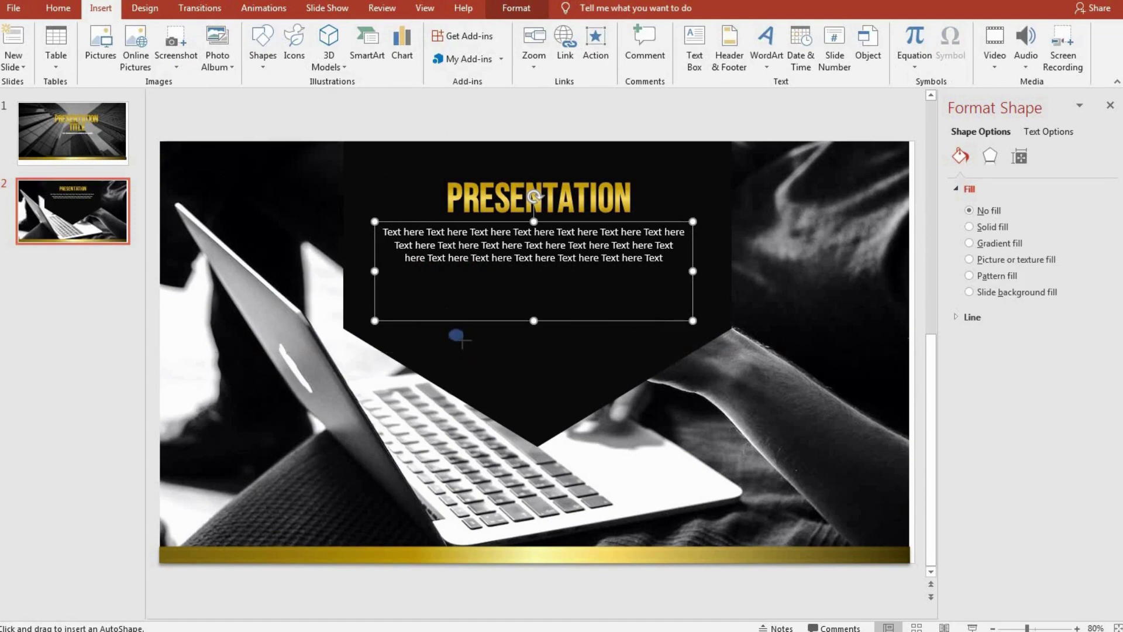
left_click(458, 337)
- Remove the extra empty lines from the placeholder paragraph
left_click(523, 285)
left_click(534, 321)
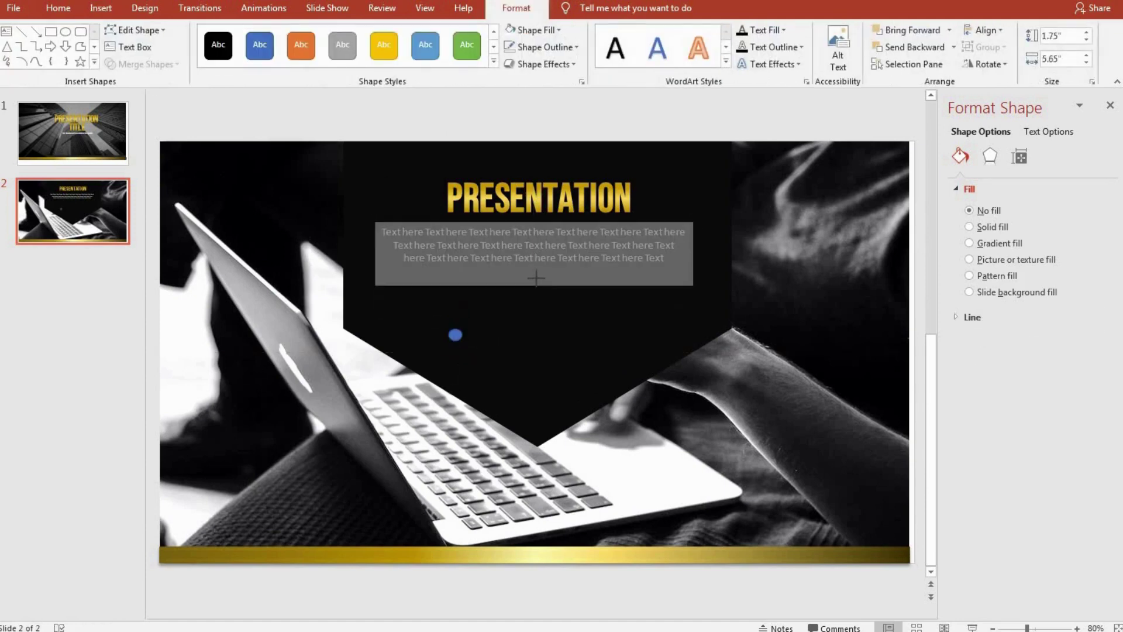
key("BackSpace")
key("BackSpace")
key("BackSpace")
key("BackSpace")
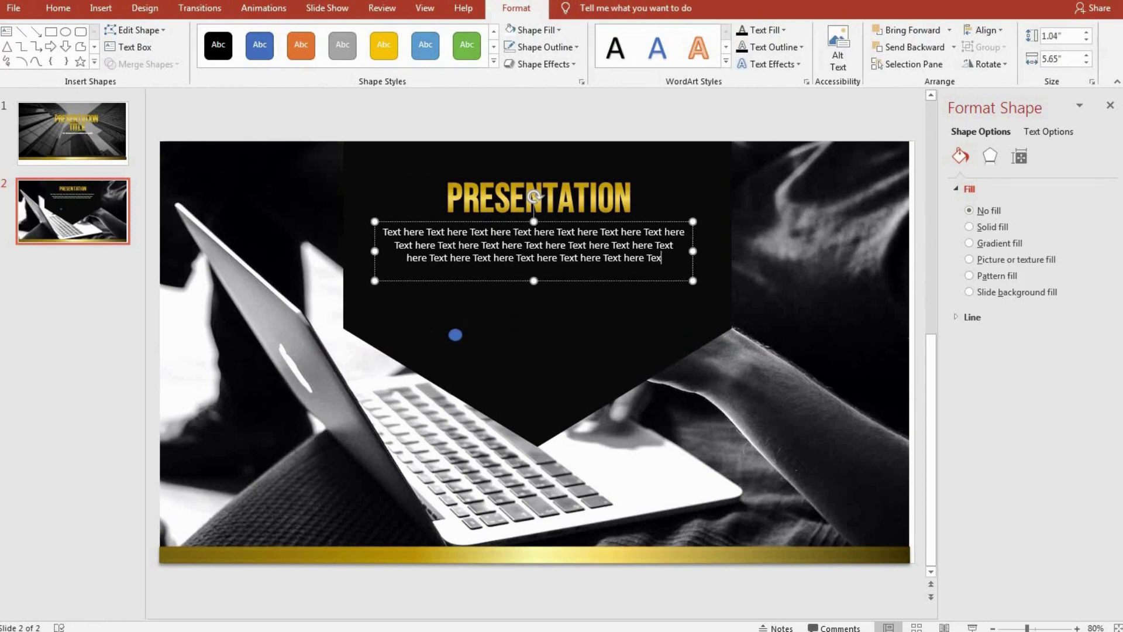
type("t")
- Move the dot just below the paragraph and paste copies into a row of seven gold dots
left_click(465, 337)
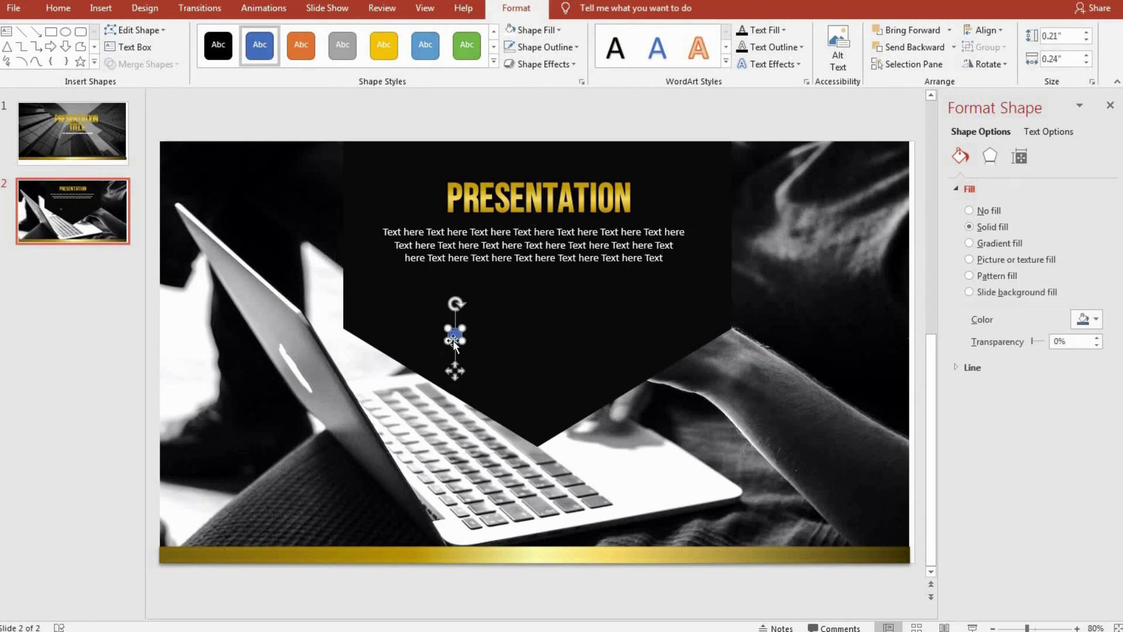
mouse_move(454, 337)
left_mouse_down()
mouse_move(462, 290)
mouse_move(510, 280)
left_mouse_up()
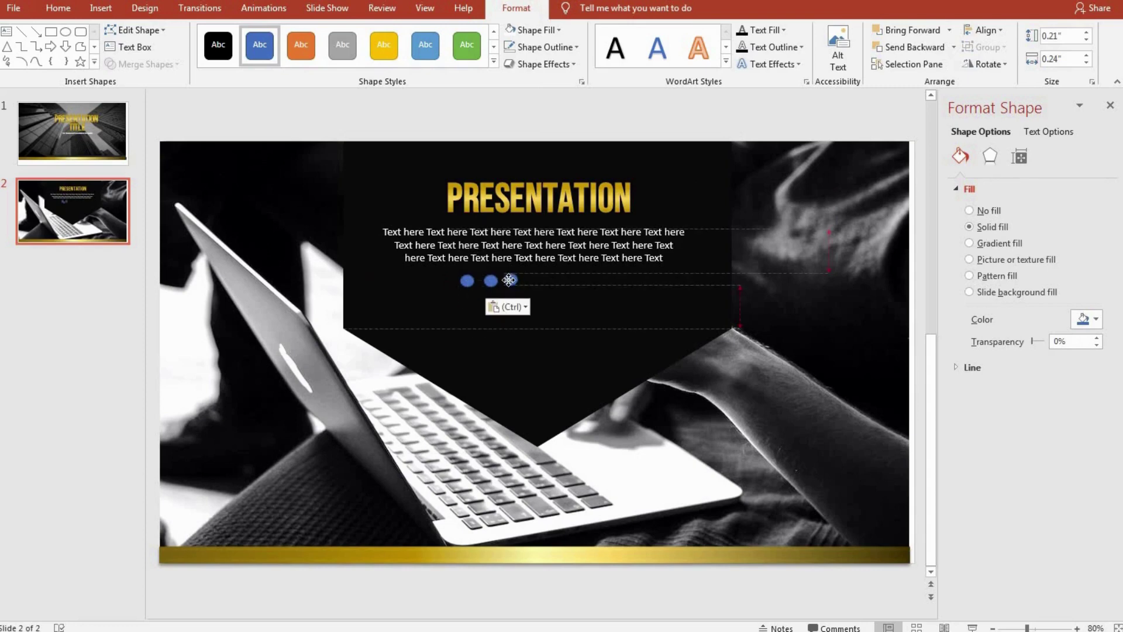
key("ctrl+v")
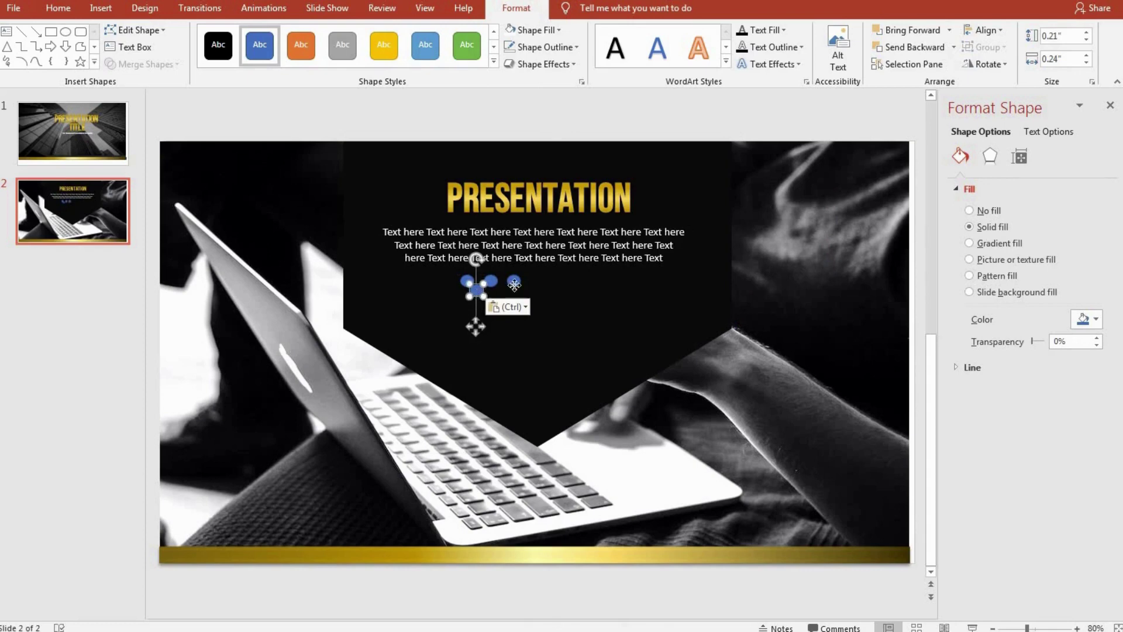
left_click_drag(514, 284, 535, 279)
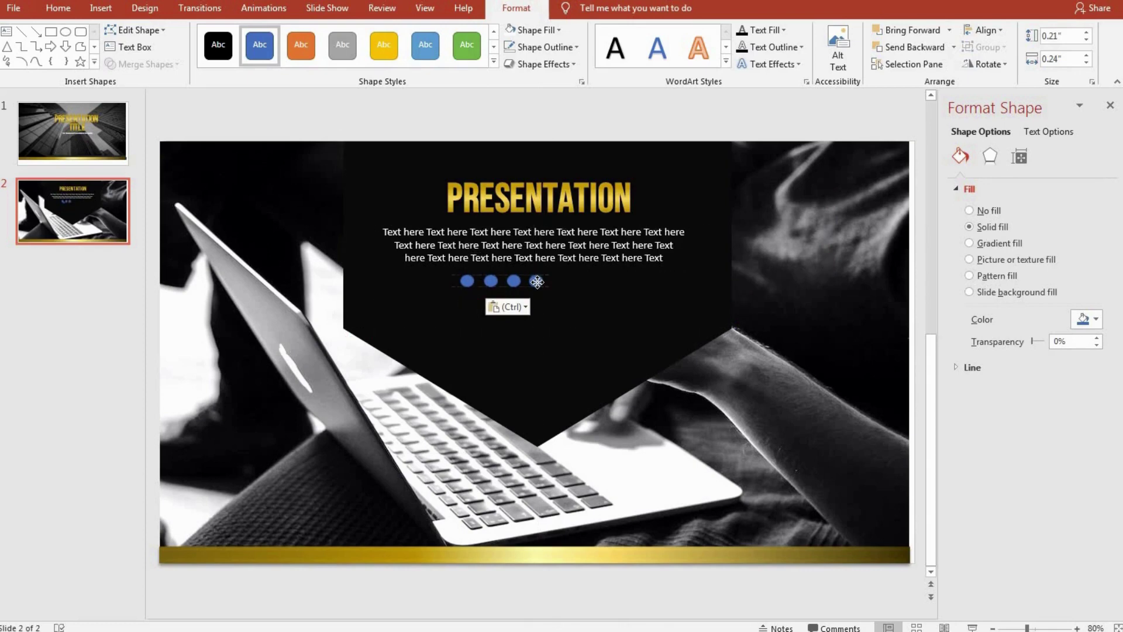
key("ctrl+v")
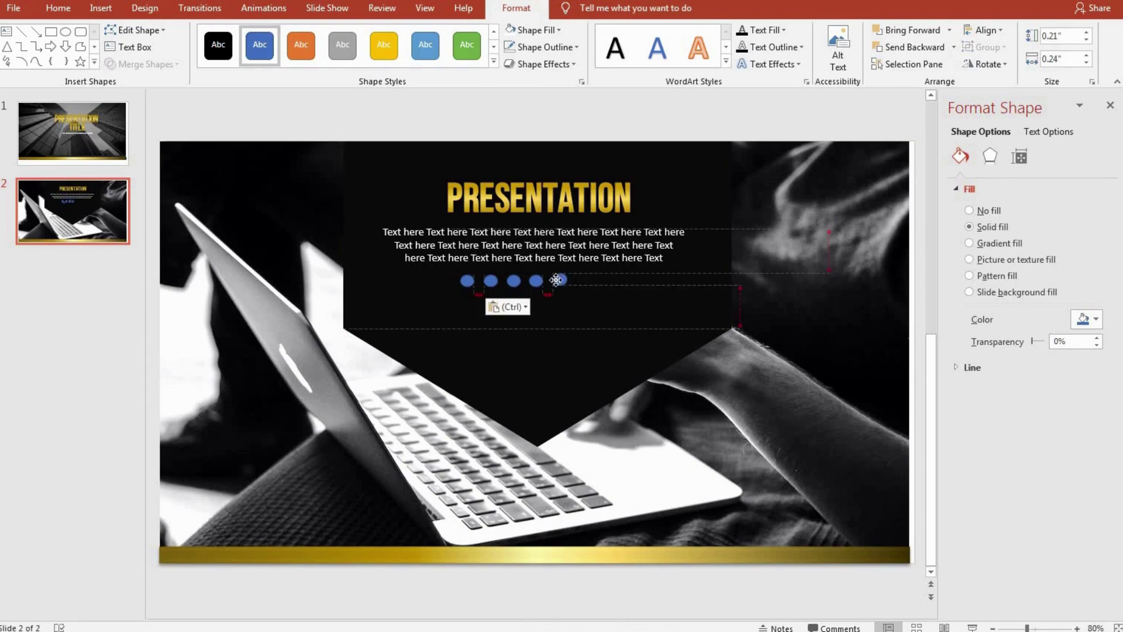
key("ctrl+v")
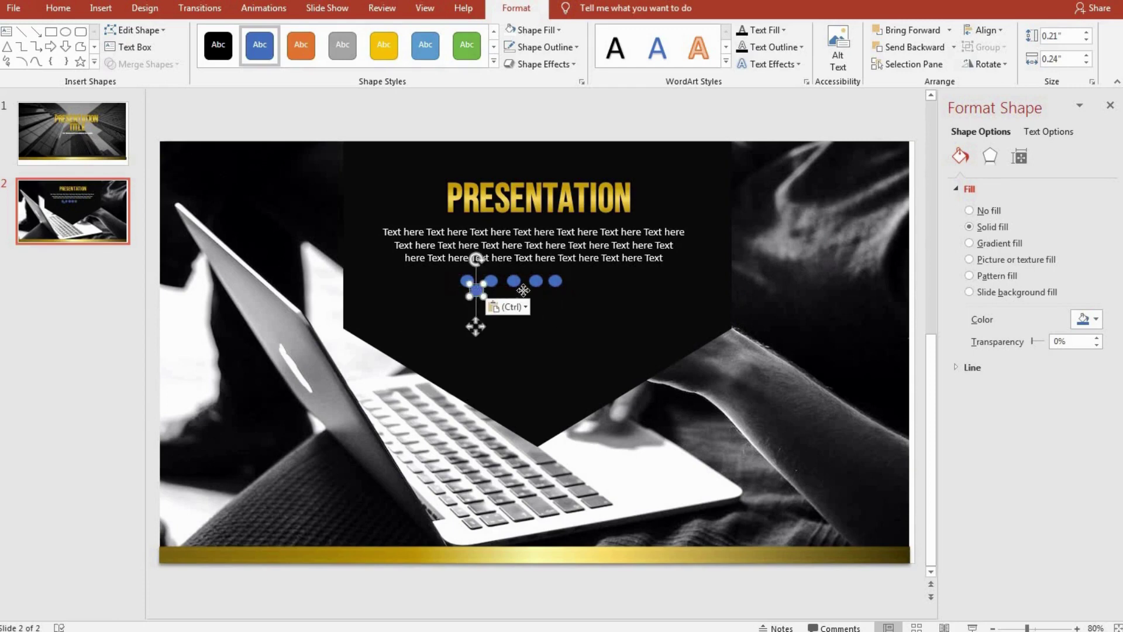
left_click_drag(477, 290, 576, 281)
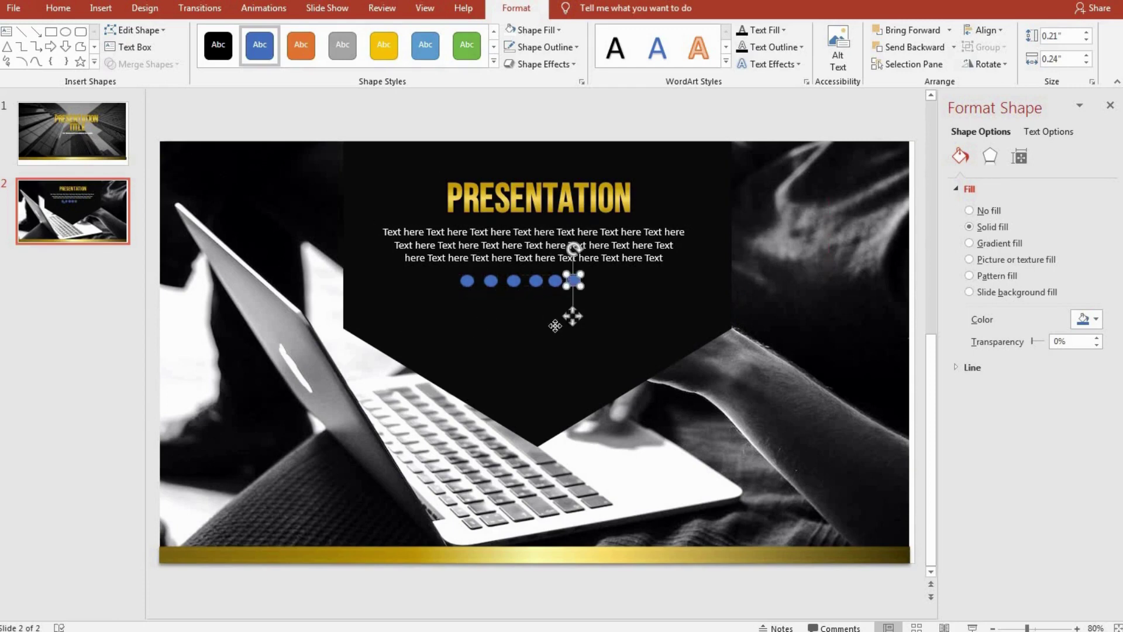
left_click(555, 329)
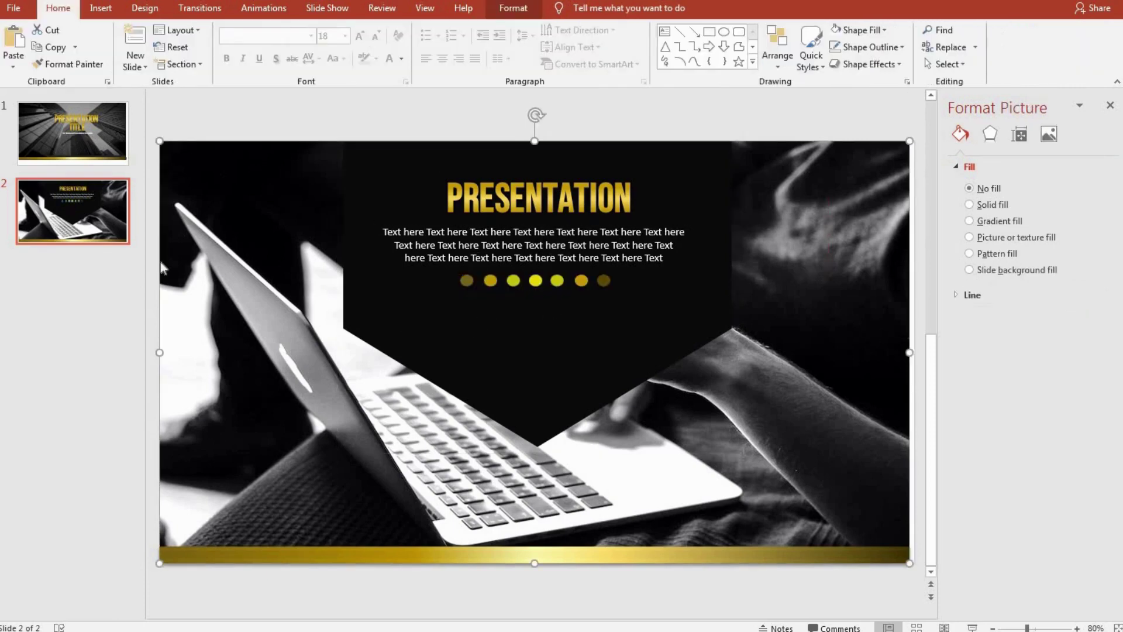
- Add a new slide 3 and draw a large rectangle from its top-left corner
left_click(83, 285)
key("Return")
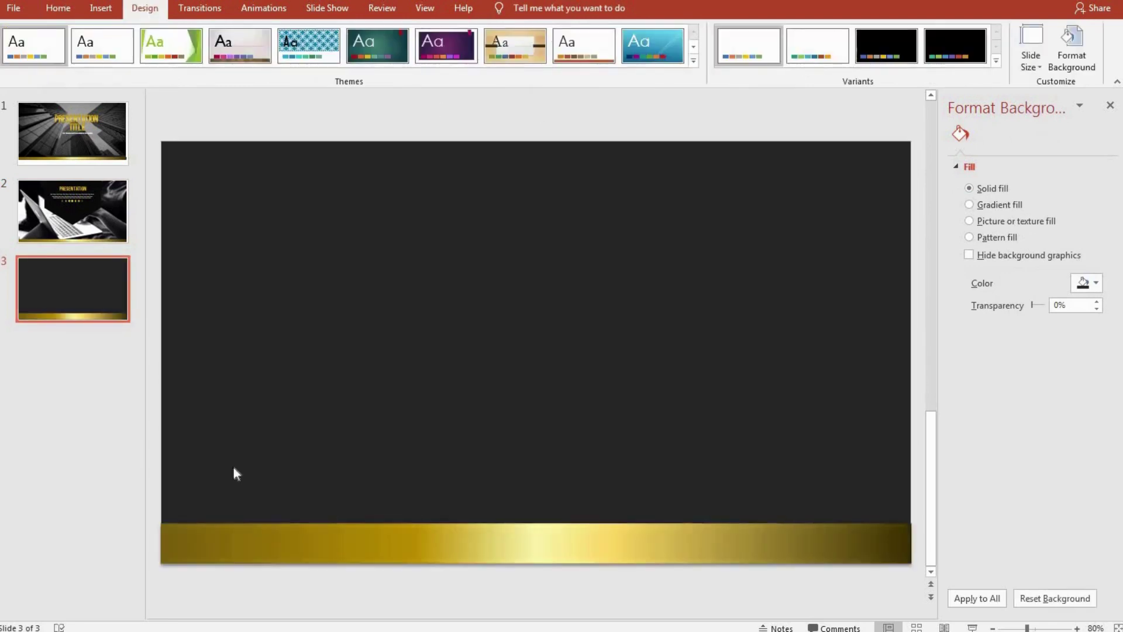
left_click(65, 11)
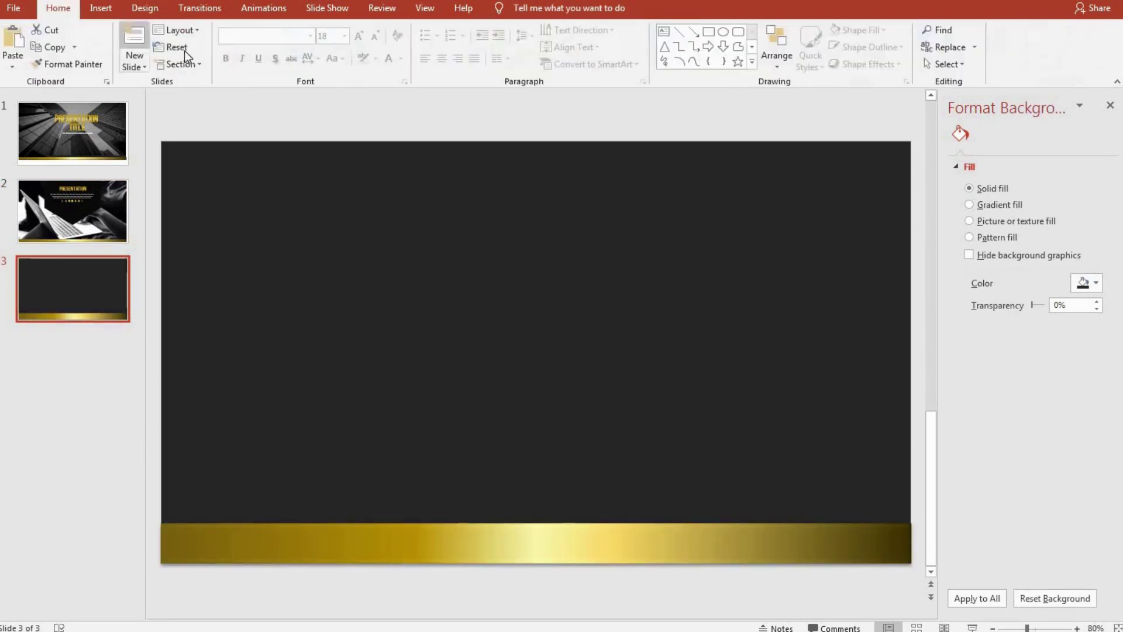
left_click(100, 10)
left_click(262, 44)
left_click(329, 112)
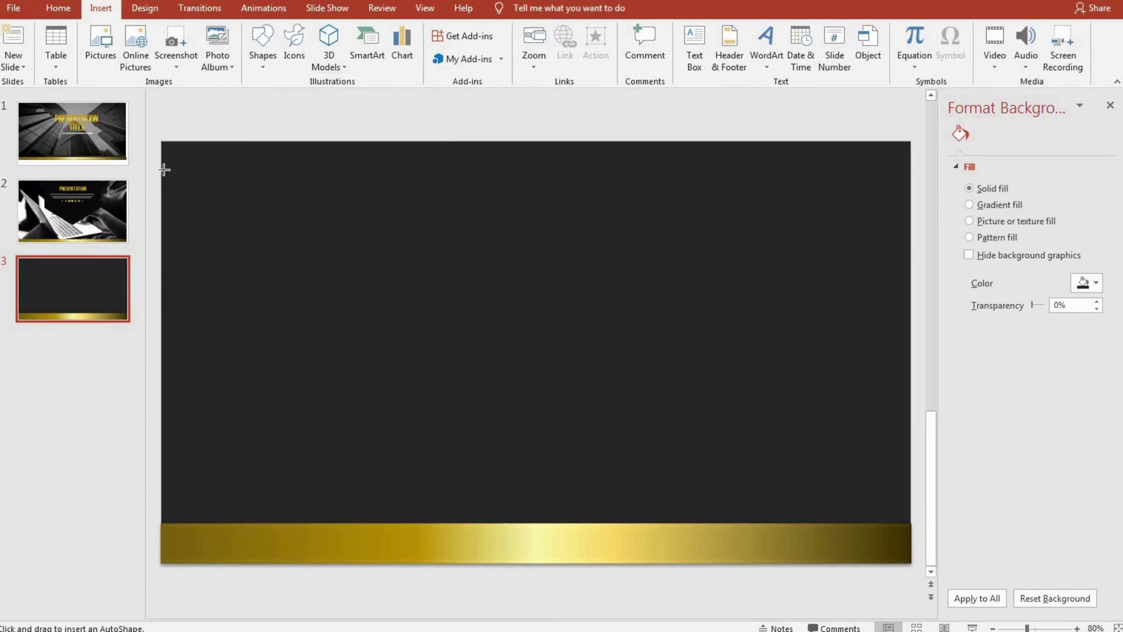
left_click_drag(162, 137, 461, 337)
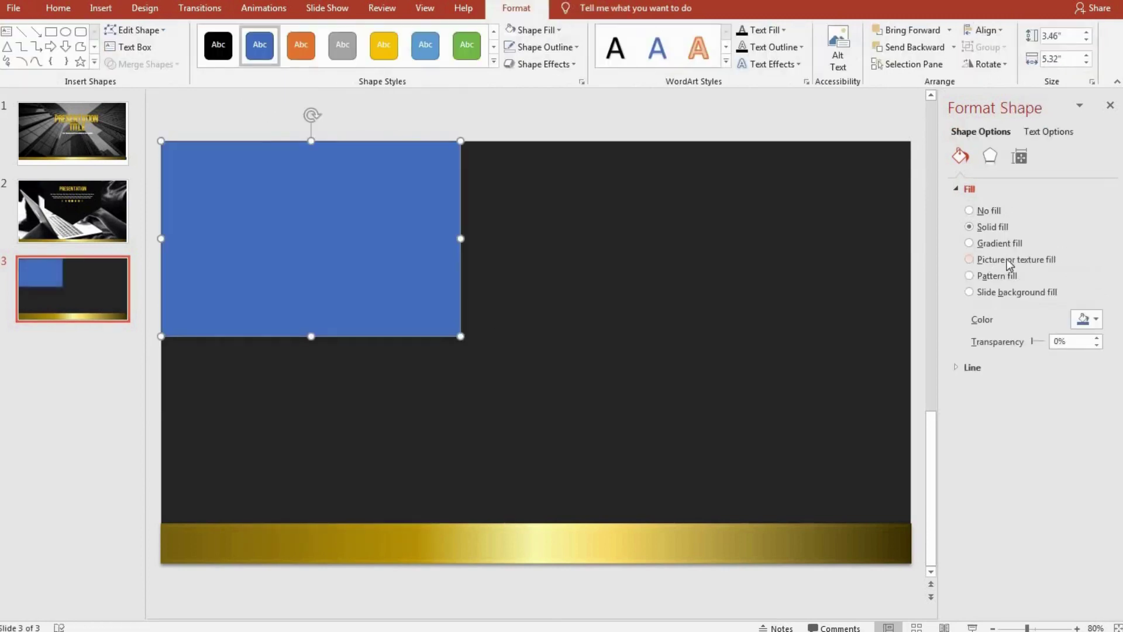
- Give the rectangle a gold gradient fill and no outline
left_click(997, 243)
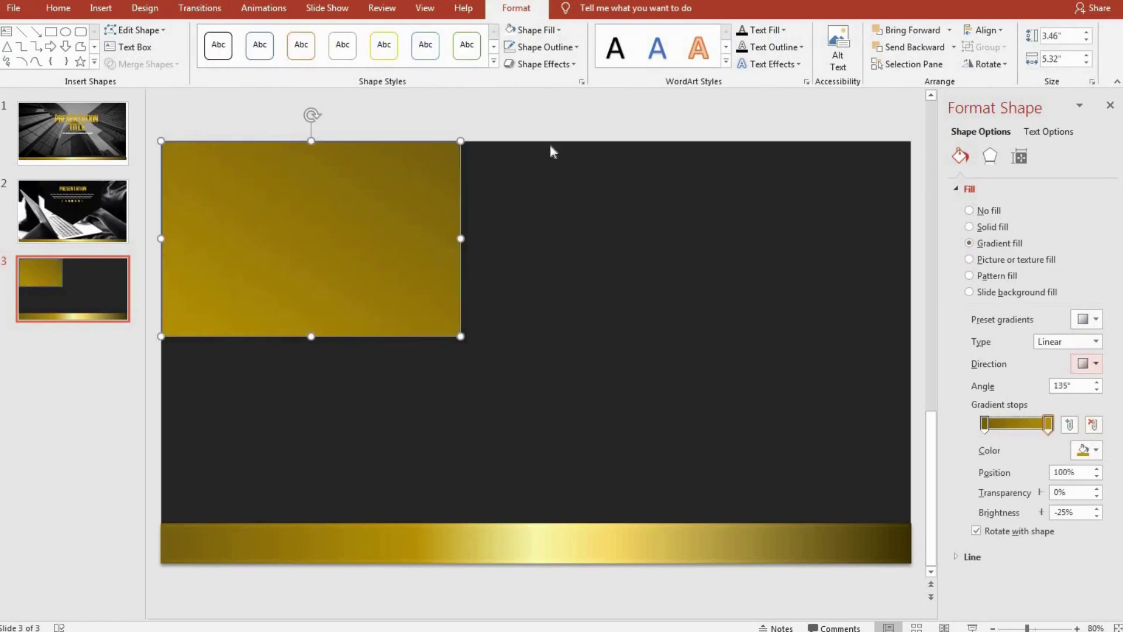
left_click(460, 128)
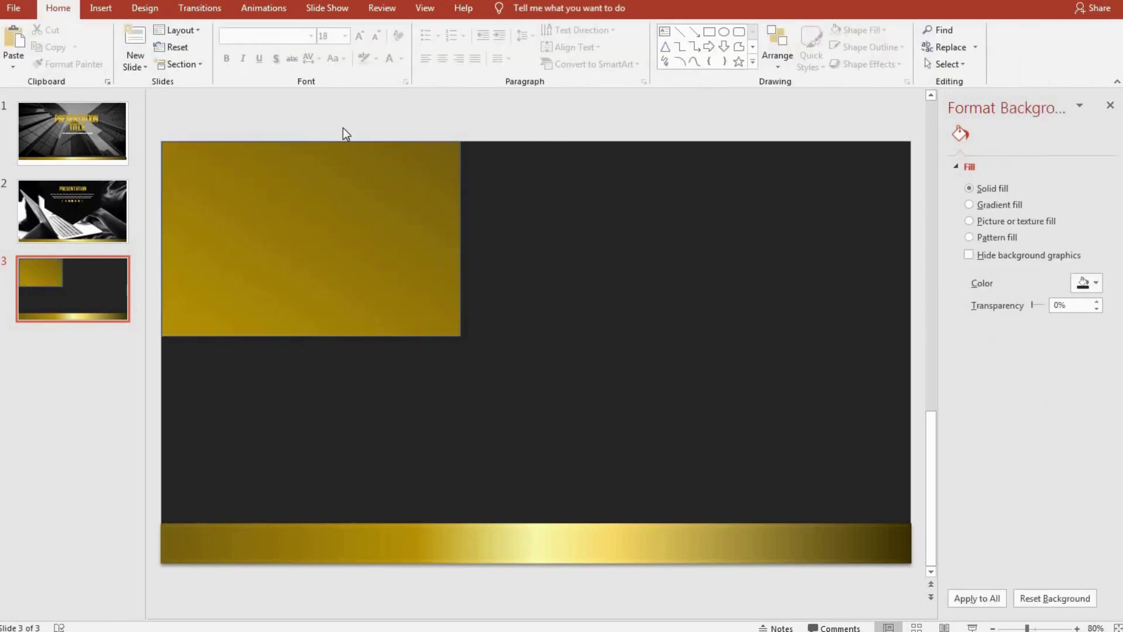
left_click(347, 201)
left_click(534, 47)
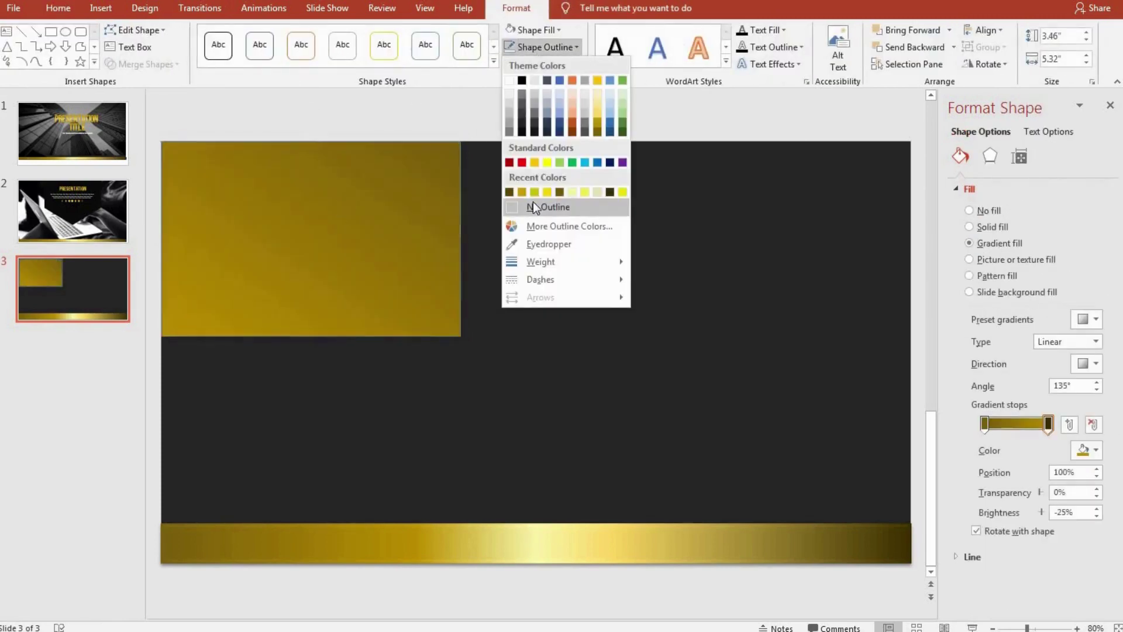
left_click(532, 205)
left_click(507, 117)
- Paste the vision paragraph and add a VISION heading text box on the right
key("ctrl+v")
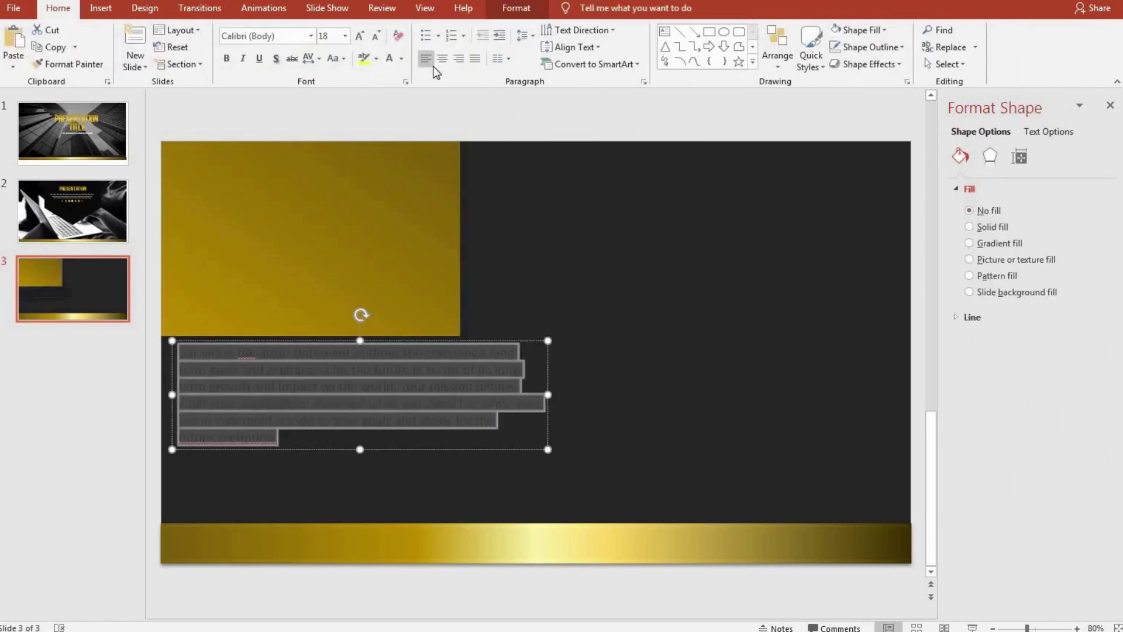
left_click(100, 8)
left_click(694, 56)
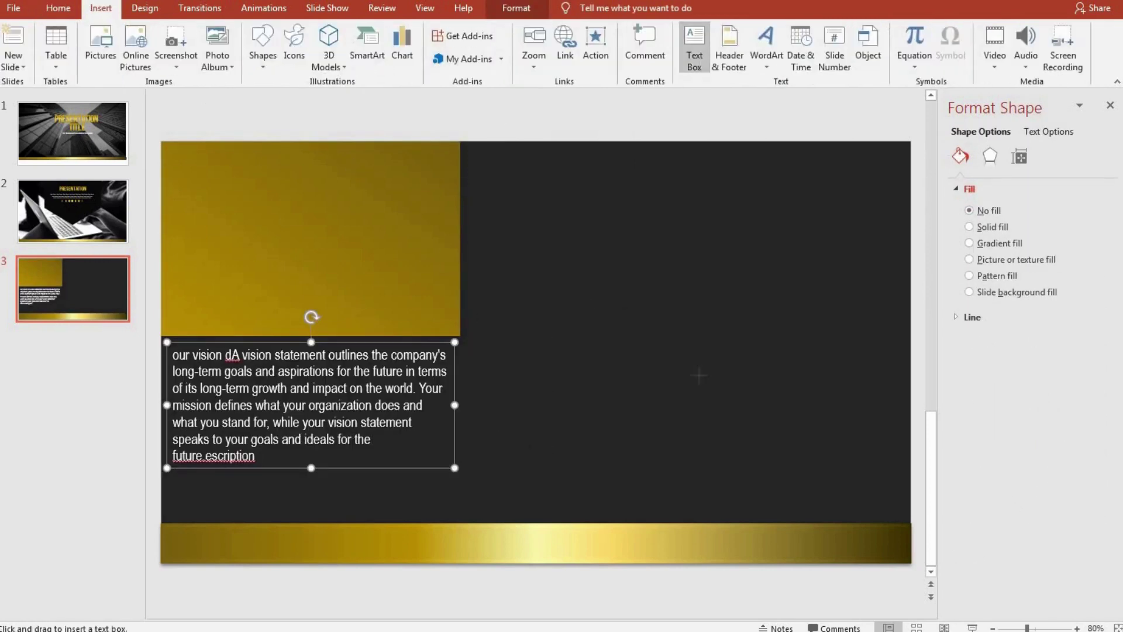
left_click_drag(584, 310, 693, 374)
type("VU")
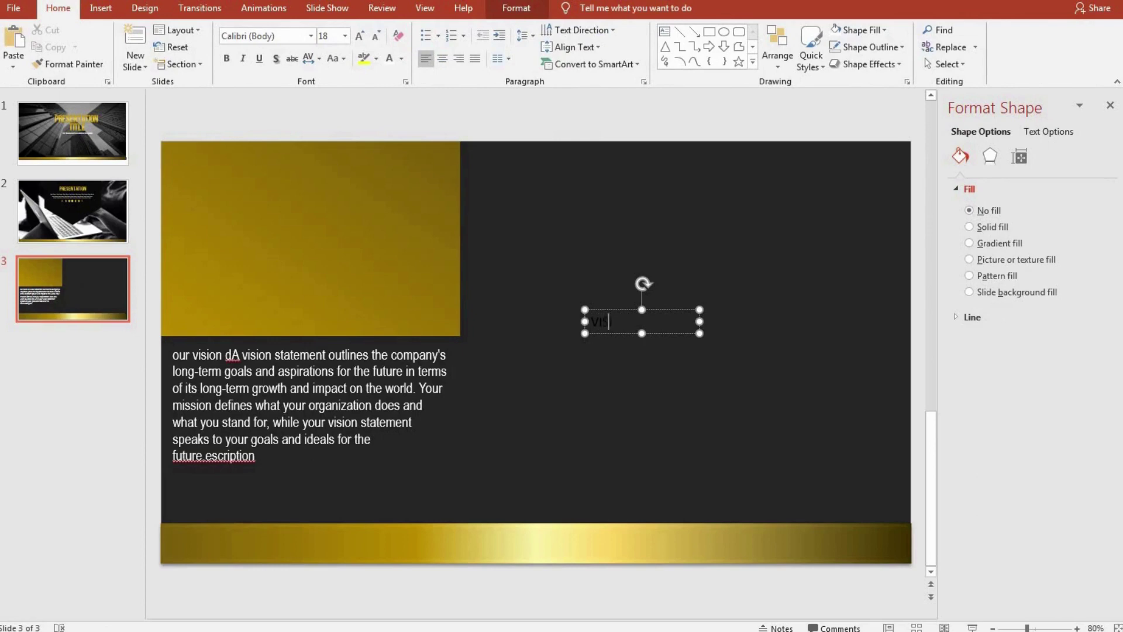
key("ctrl+a")
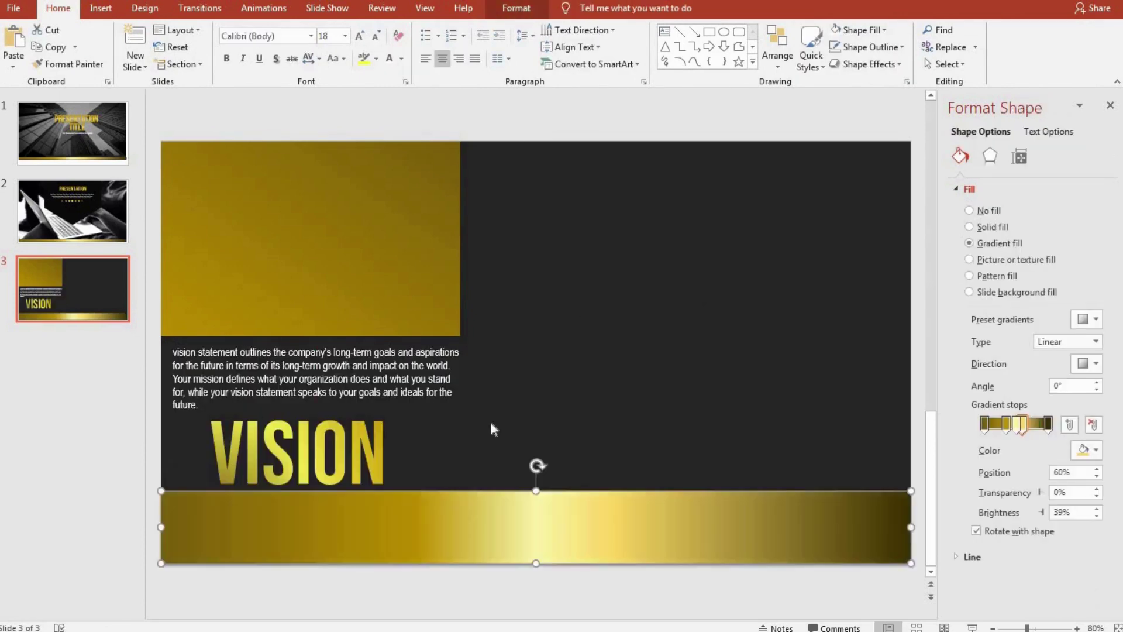
- Shorten the bottom gold bar from its top and paste the black-and-white meeting photo
left_click(492, 429)
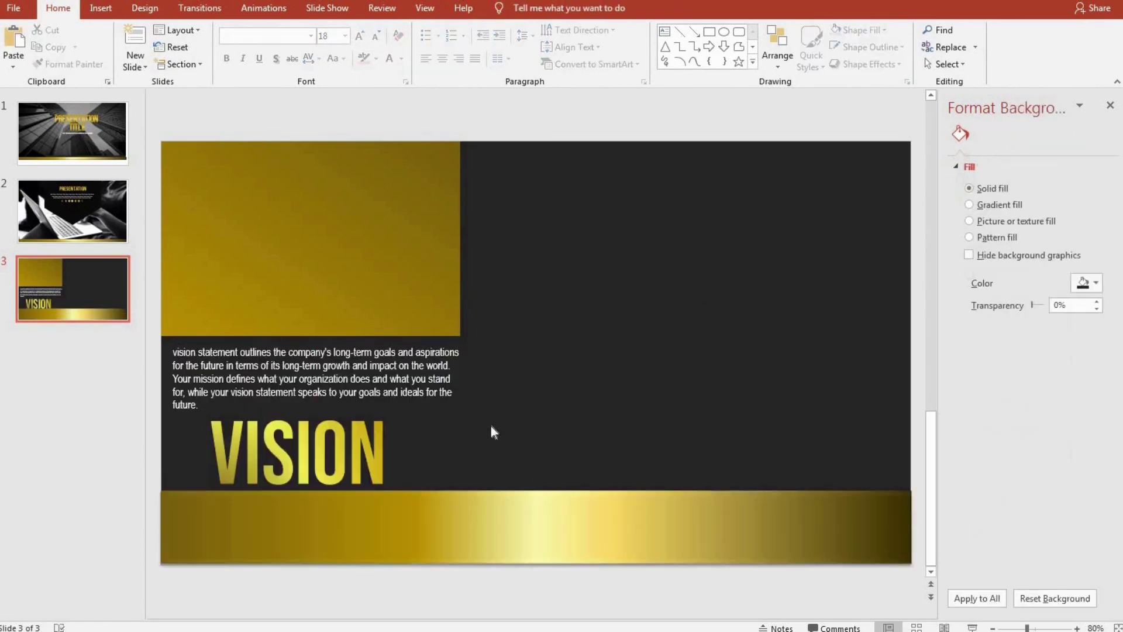
left_click(536, 503)
left_click_drag(536, 490, 536, 514)
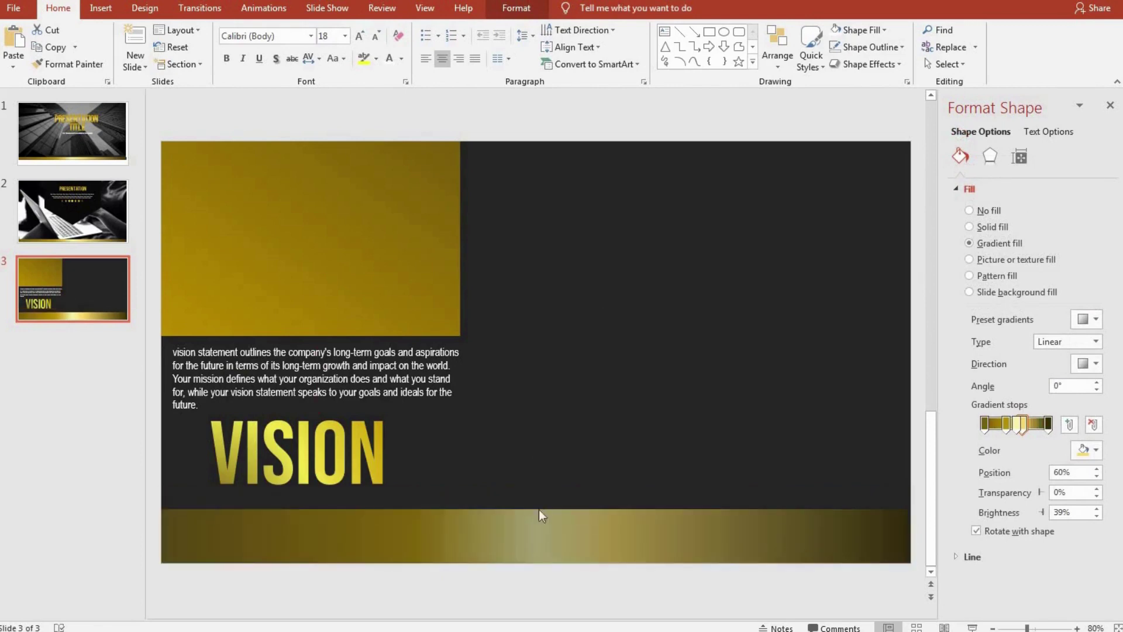
left_click(567, 415)
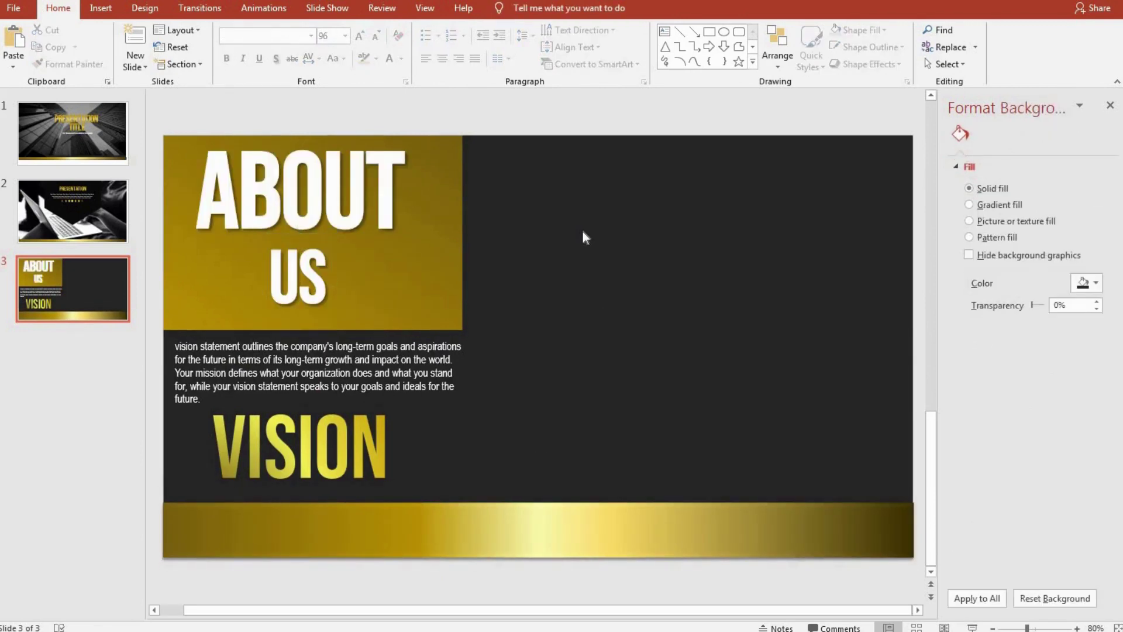
key("ctrl+v")
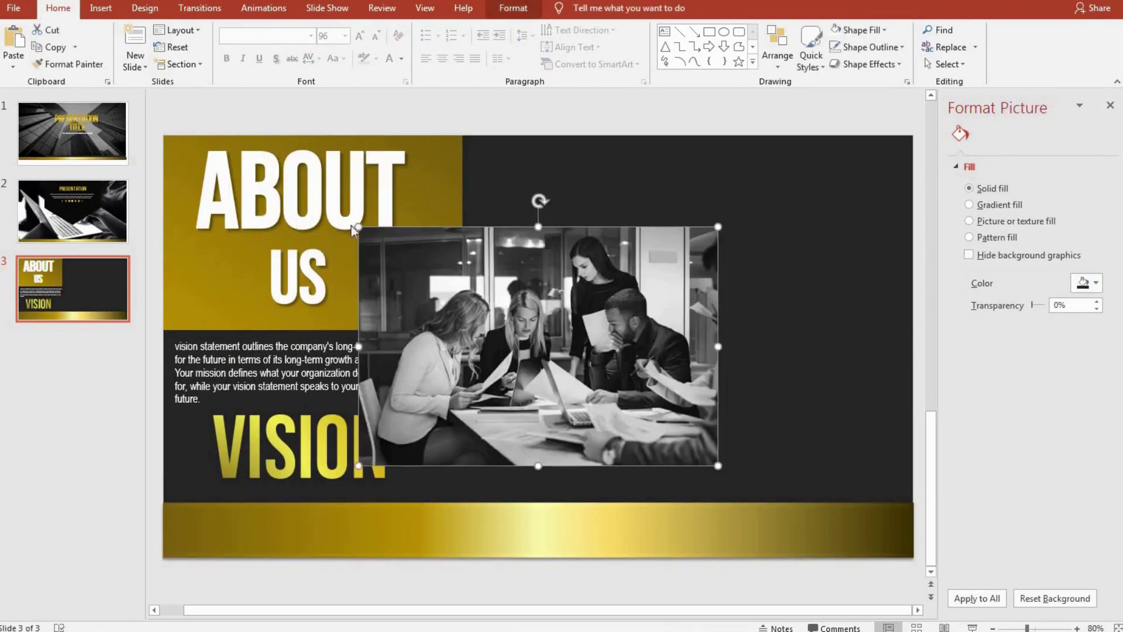
- Move the meeting photo up-right and stretch it to fill slide 3's dark right half
left_click_drag(473, 313, 588, 236)
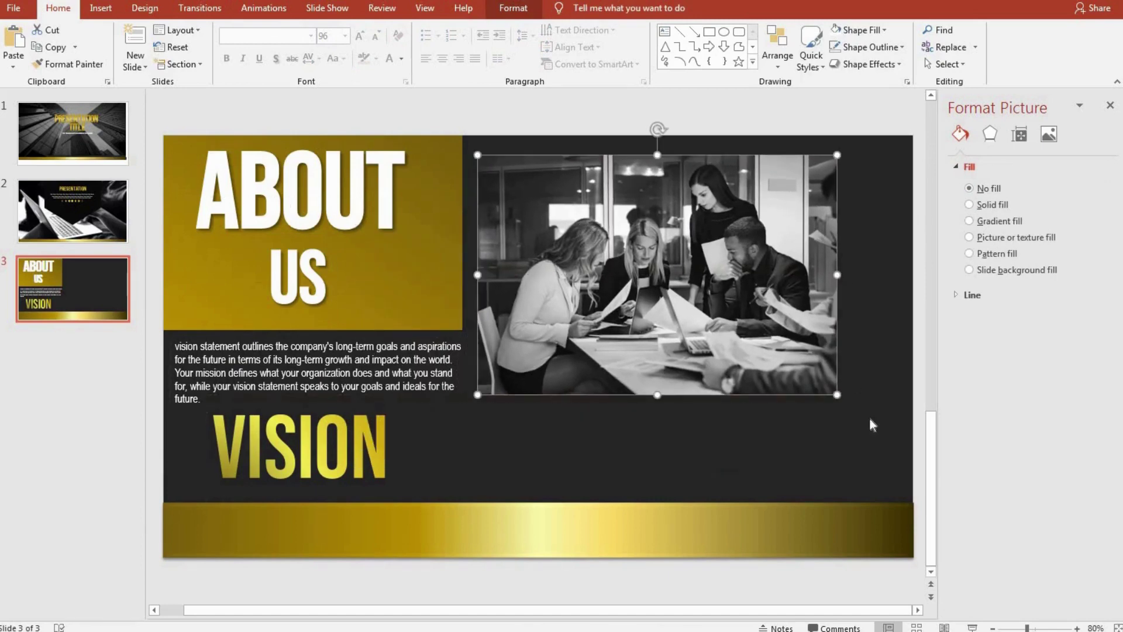
left_click_drag(837, 393, 888, 428)
left_click_drag(679, 431, 671, 490)
left_click(440, 457)
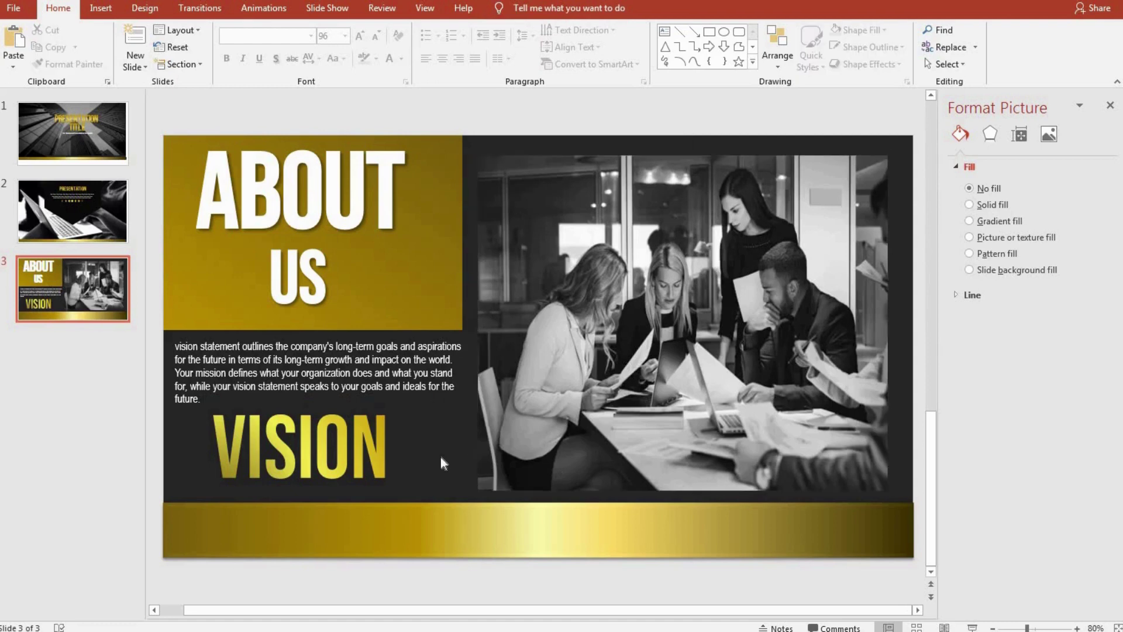
left_click(135, 66)
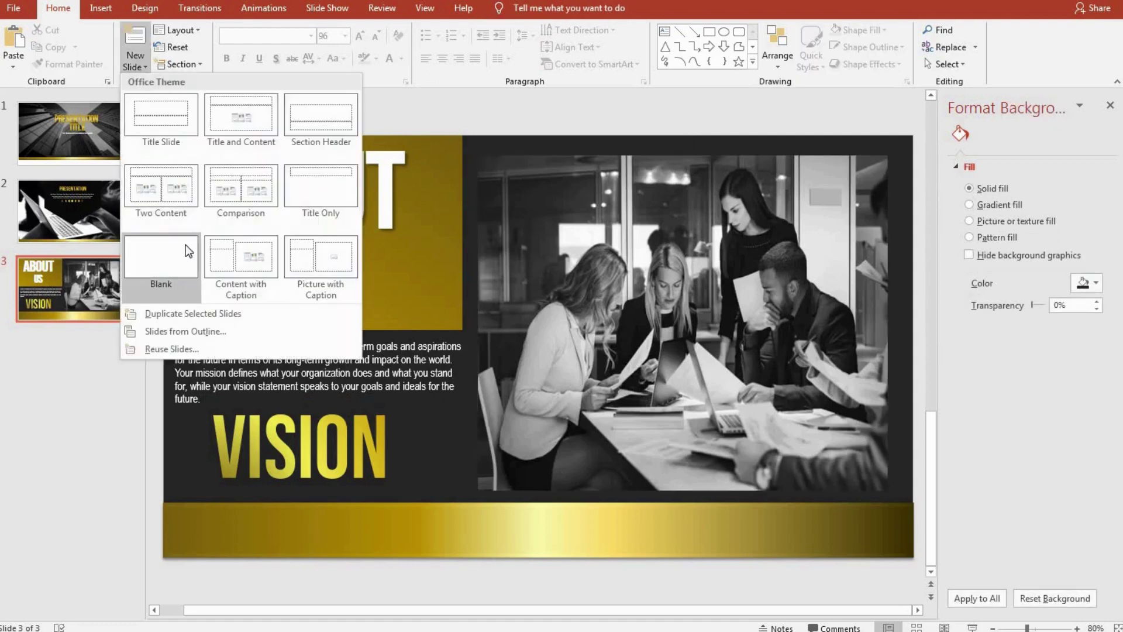
- Add a blank slide 4 and draw a circle at its upper left
left_click(185, 245)
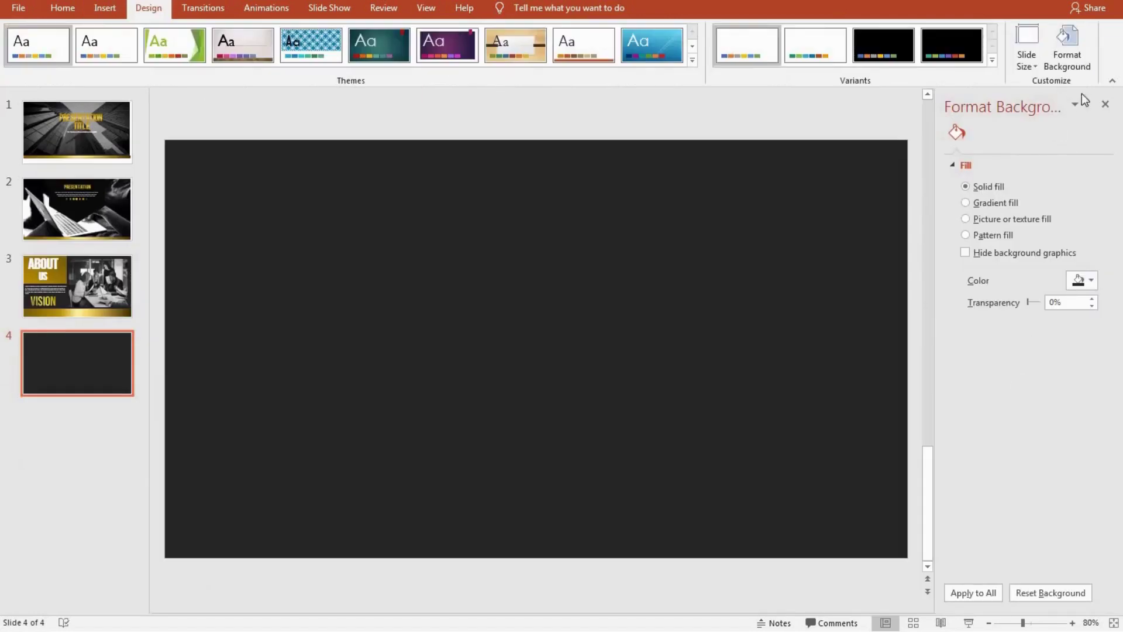
left_click(1108, 105)
left_click(104, 8)
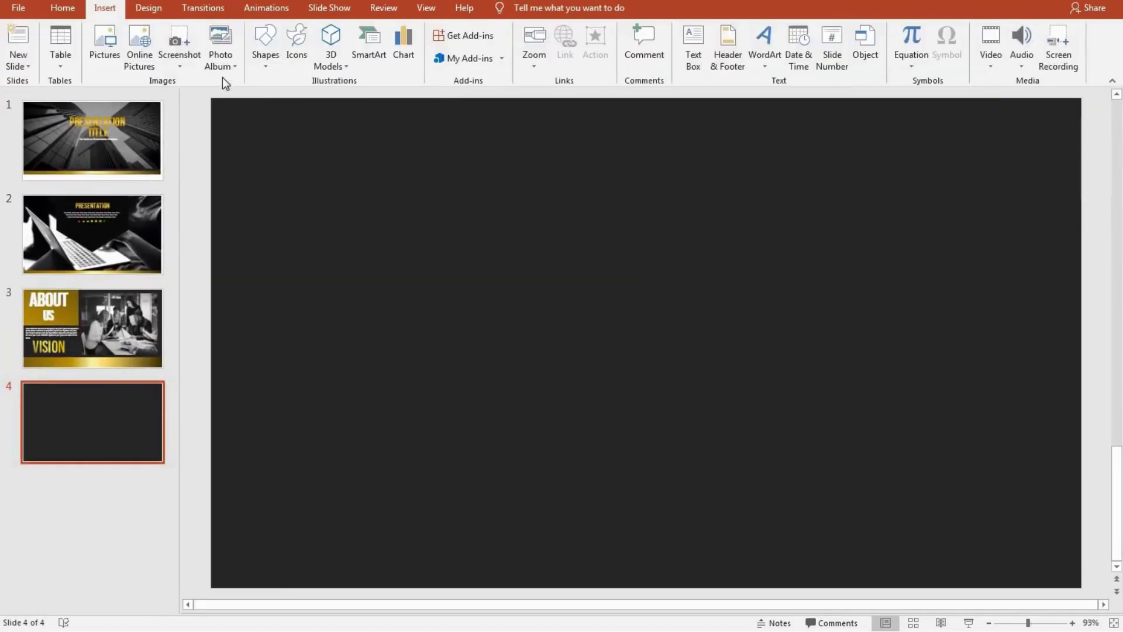
left_click(265, 44)
left_click(318, 98)
left_click(252, 138)
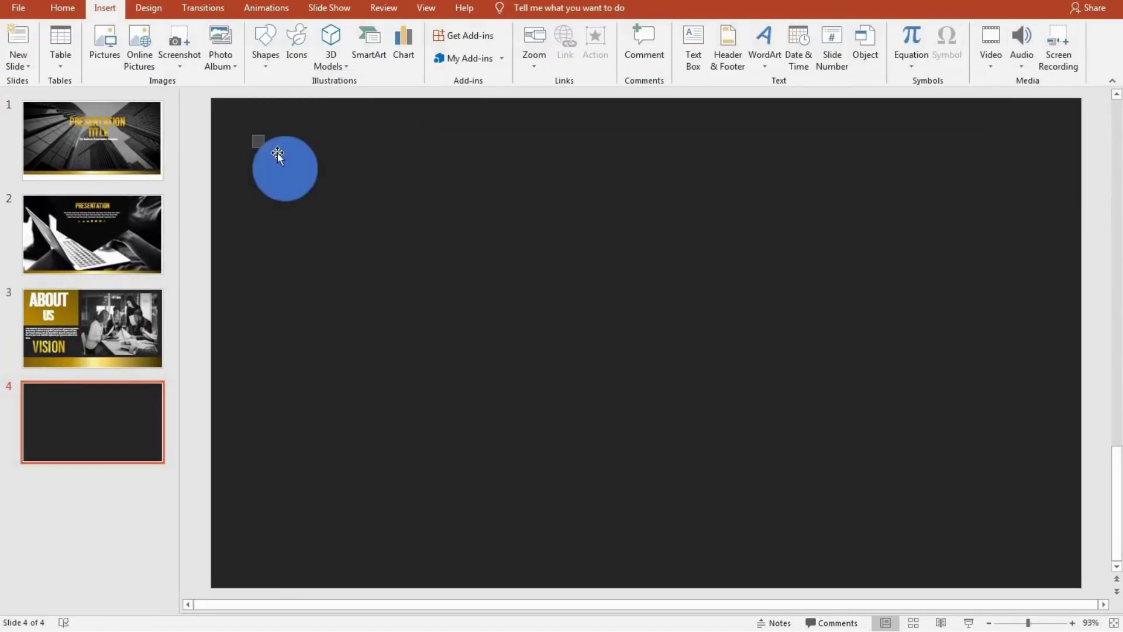
mouse_move(567, 376)
left_mouse_down()
mouse_move(586, 490)
mouse_move(553, 448)
left_mouse_up()
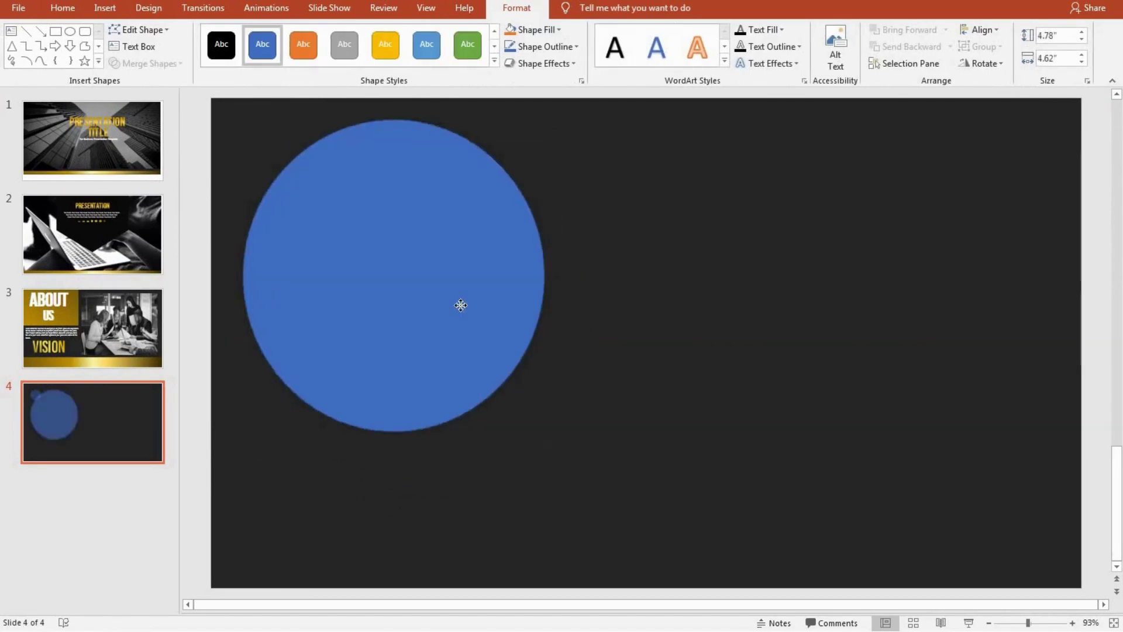
left_click_drag(462, 306, 347, 254)
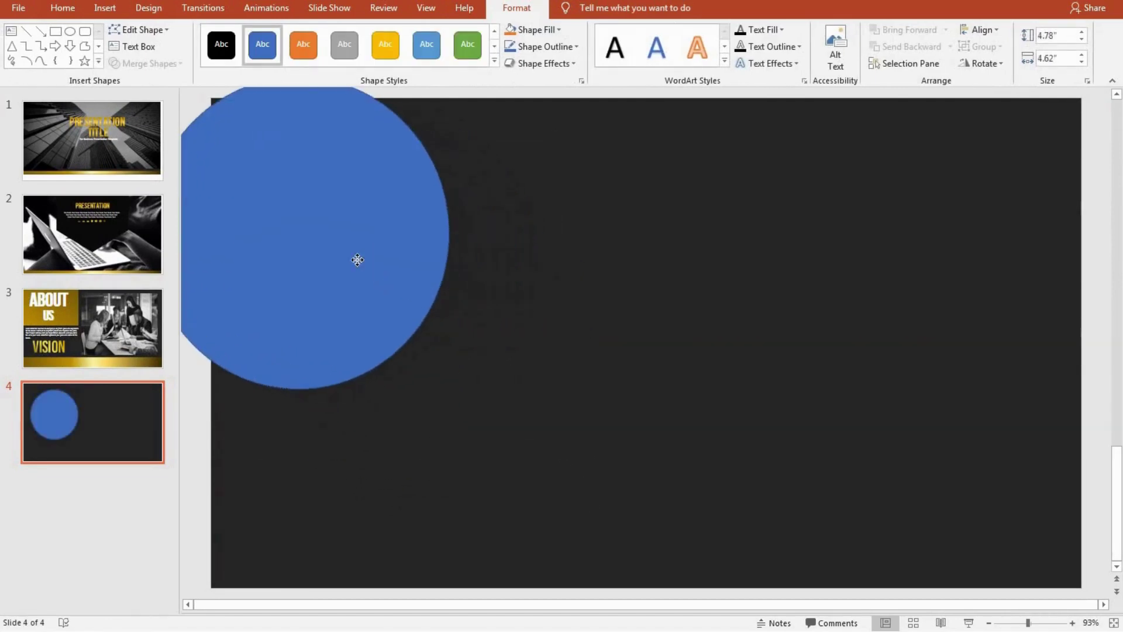
- Give the circle a gold gradient fill, no outline, and push it partly off the corner
left_click(533, 30)
mouse_move(544, 260)
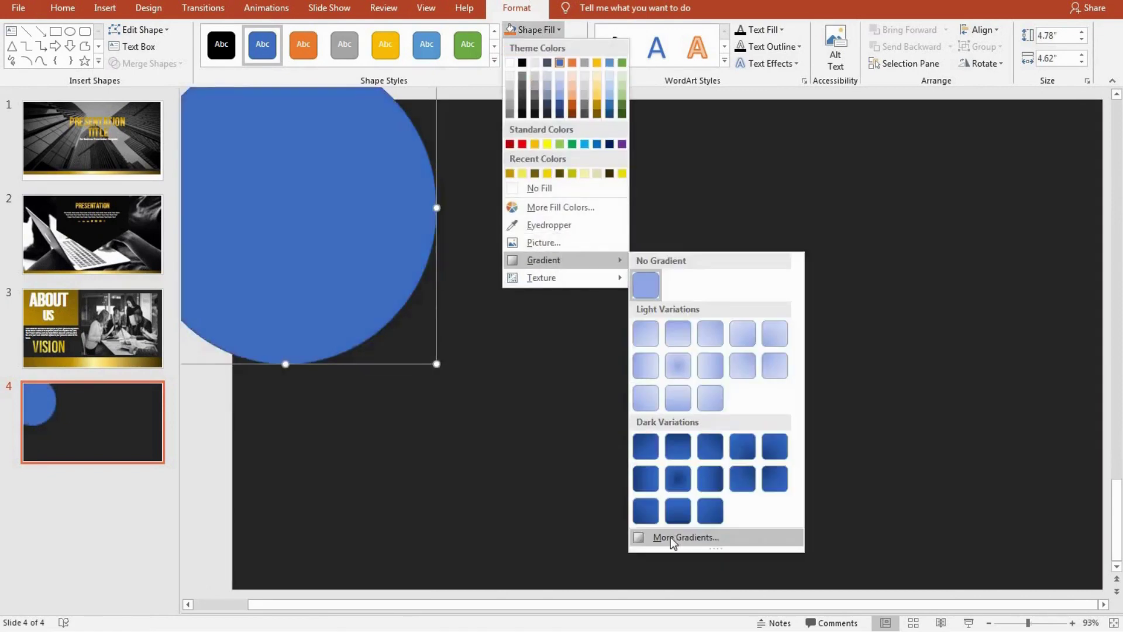
left_click(673, 535)
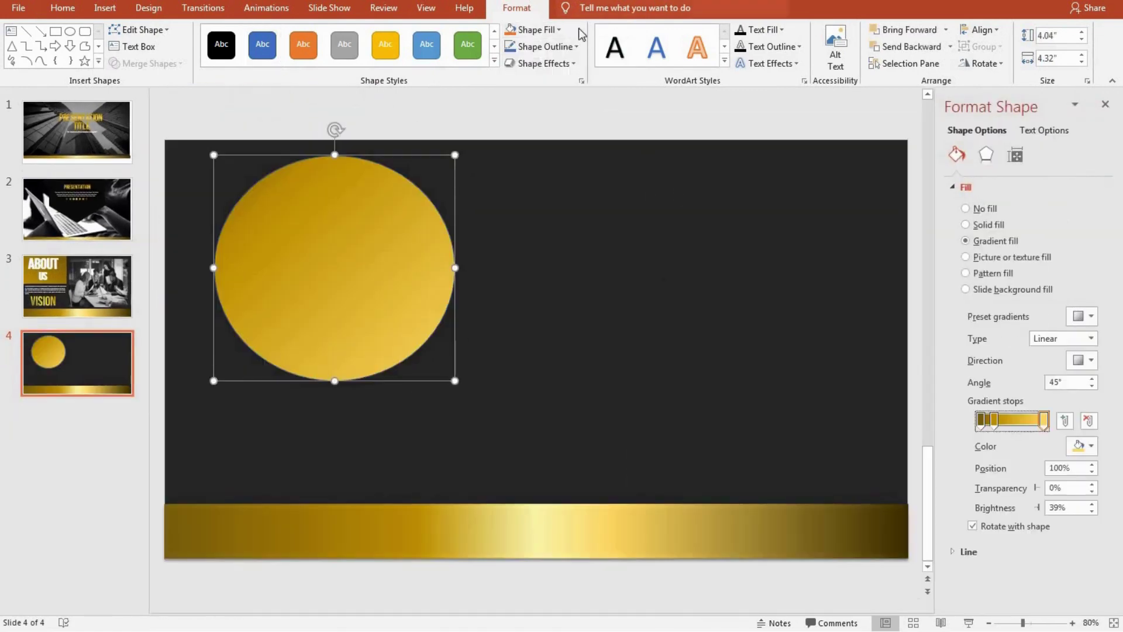
left_click(576, 46)
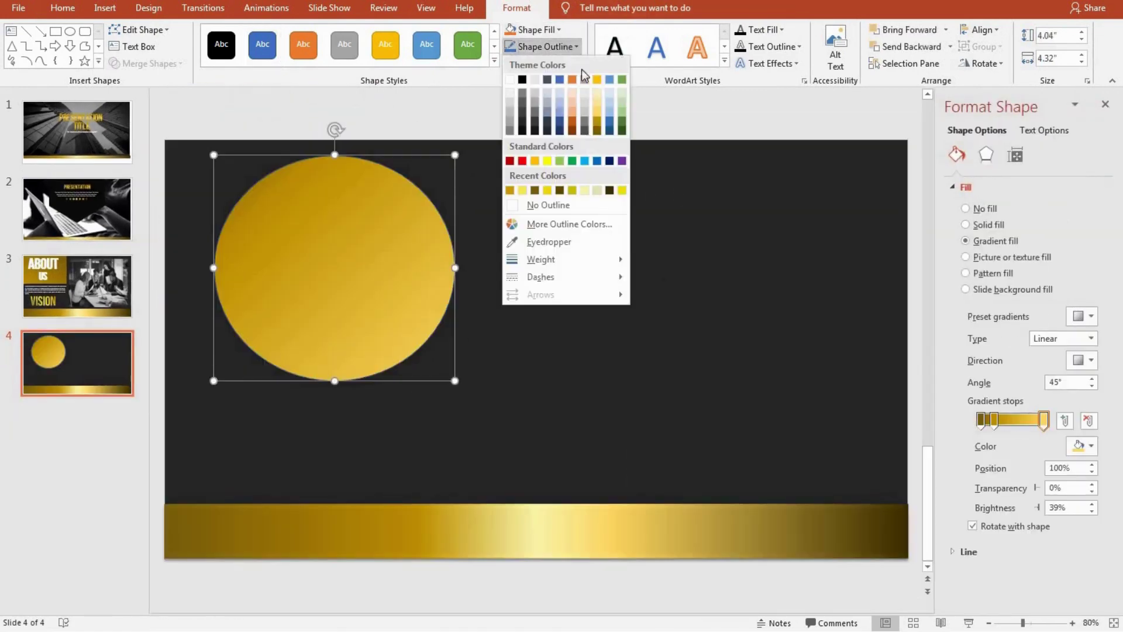
mouse_move(541, 260)
left_click(554, 205)
left_click(560, 212)
left_click(352, 239)
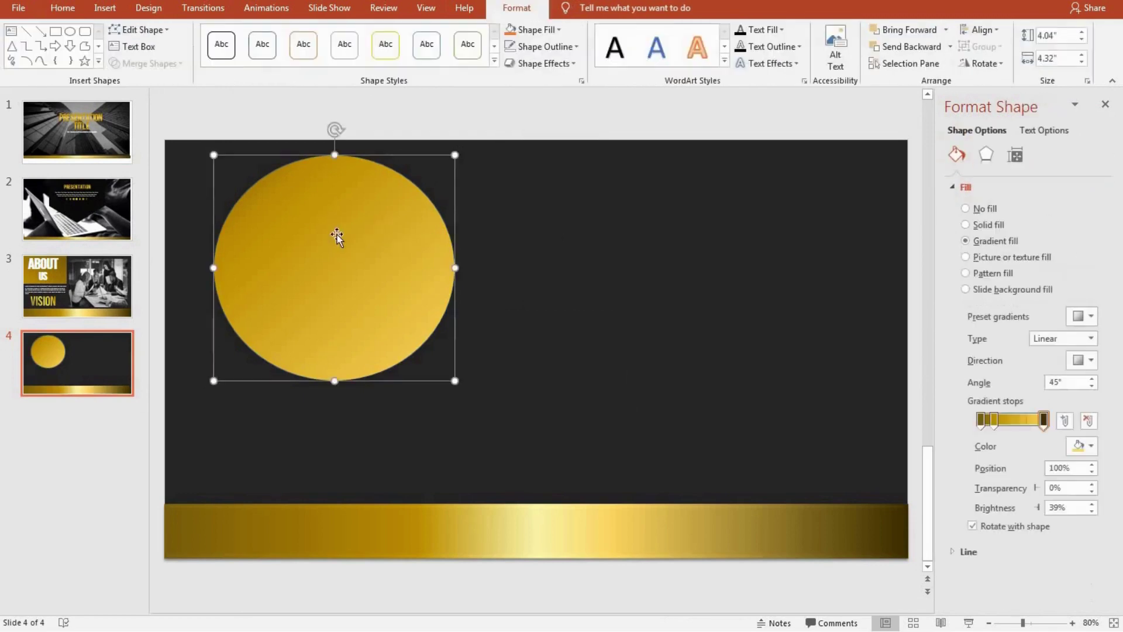
left_click_drag(336, 236, 359, 230)
- Cut and paste the gold circle, moving it down and left
left_click(418, 153)
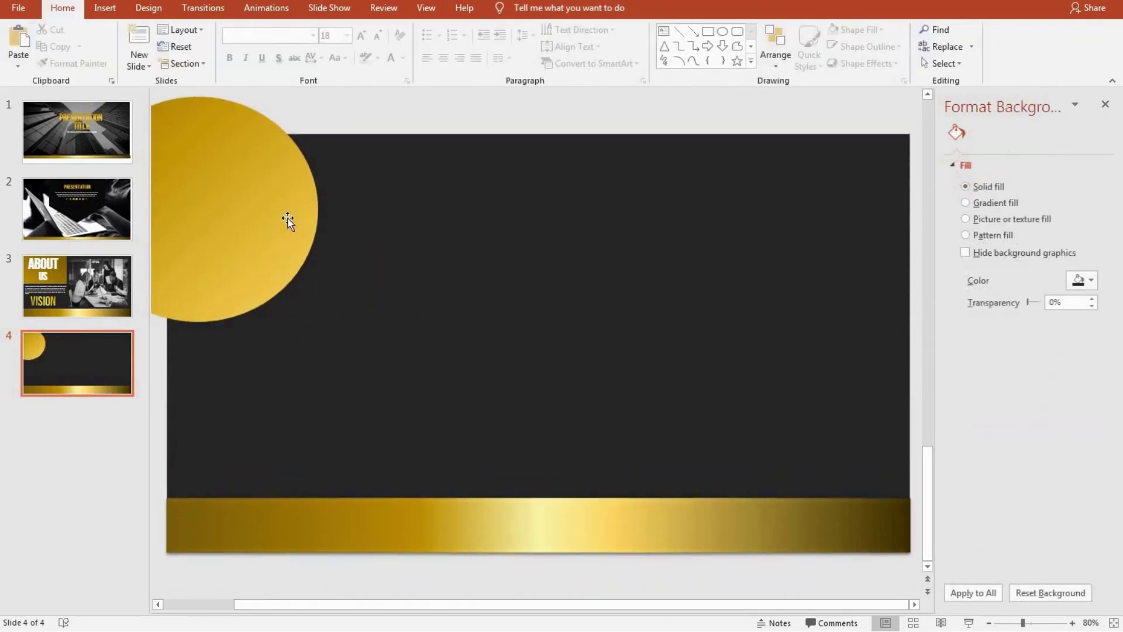
left_click(288, 220)
key("ctrl+x")
key("ctrl+v")
mouse_move(260, 228)
left_mouse_down()
mouse_move(303, 366)
mouse_move(297, 385)
left_mouse_up()
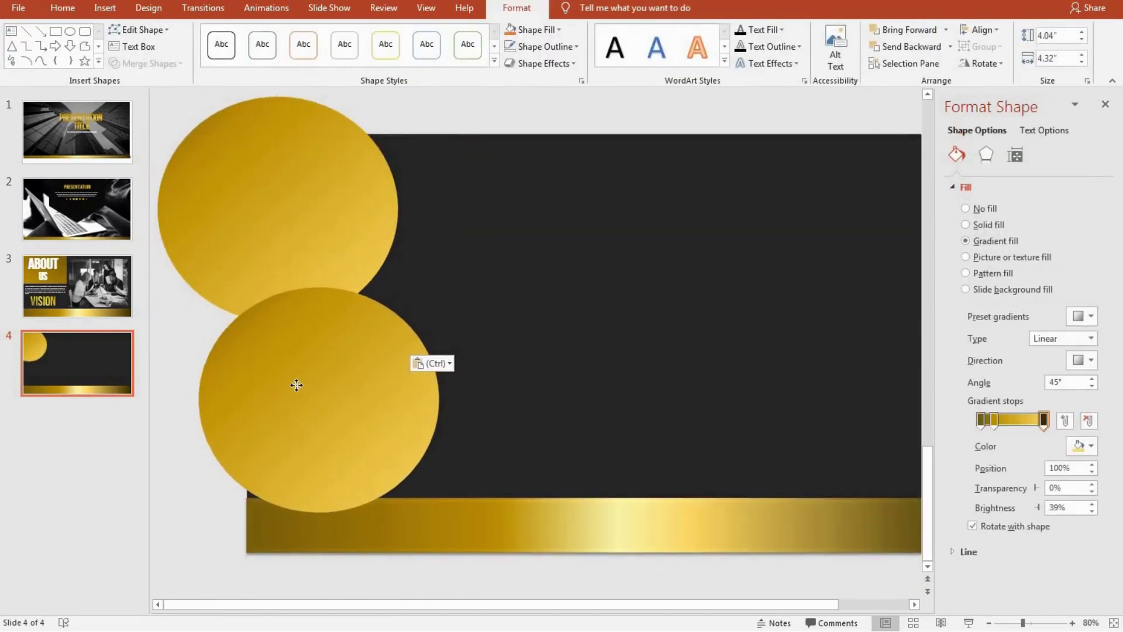
- Nudge the lower circle left and enlarge the gold circle toward the lower right
left_click(363, 201)
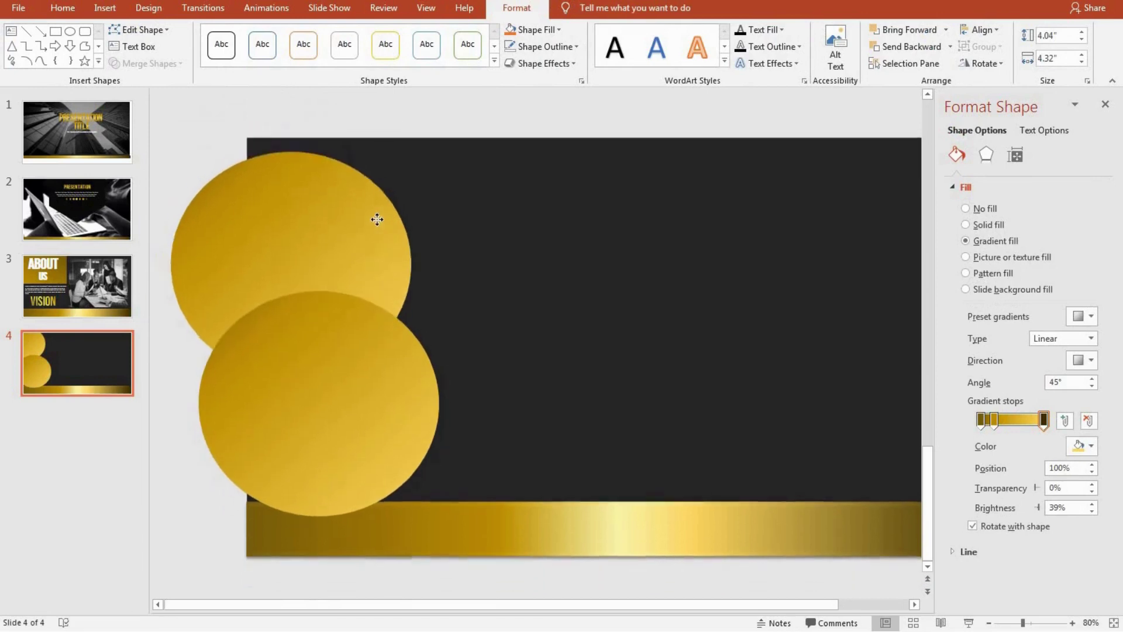
left_click(548, 264)
left_click_drag(350, 374, 338, 380)
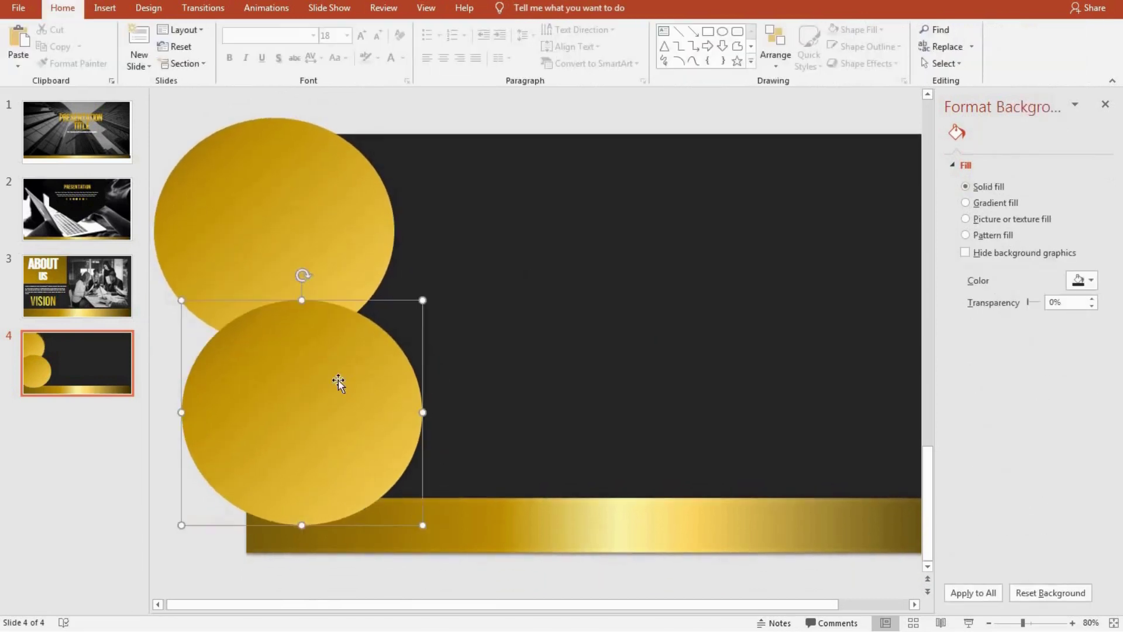
left_click(559, 267)
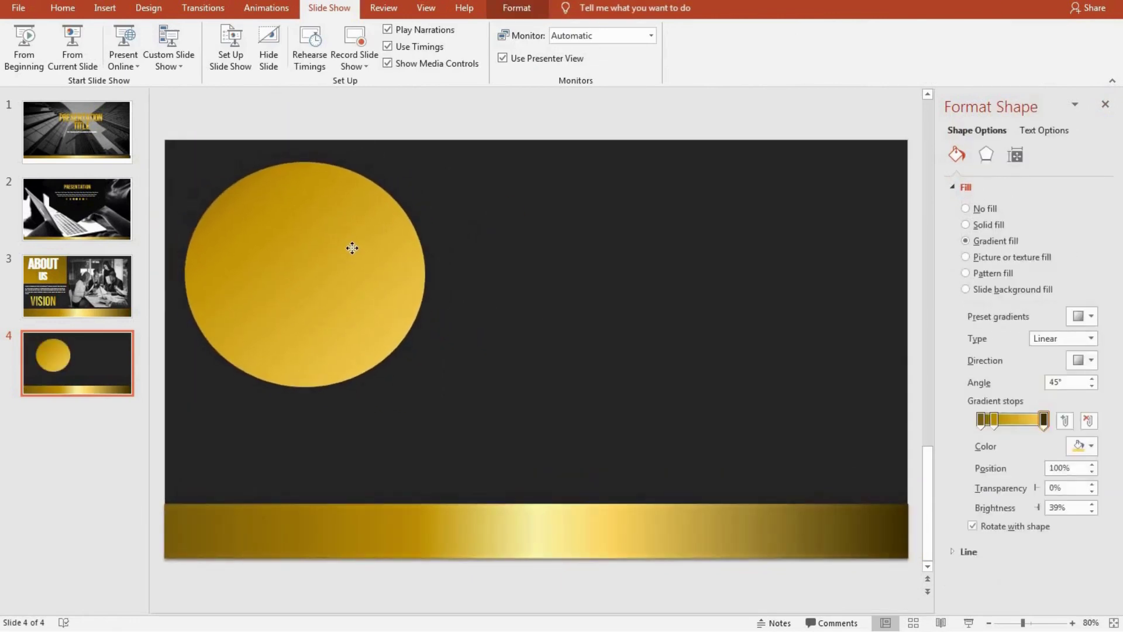
left_click_drag(423, 387, 520, 482)
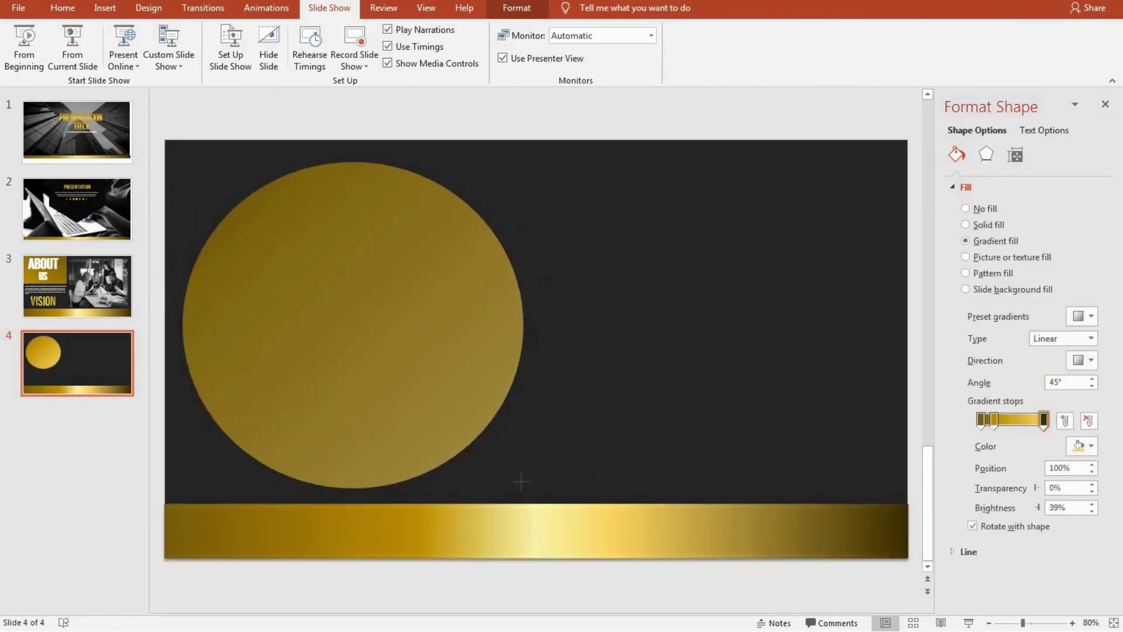
left_click(666, 335)
- Paste the grayscale laptop photo, apply a soft-edge oval style, and place it in the circle
key("ctrl+v")
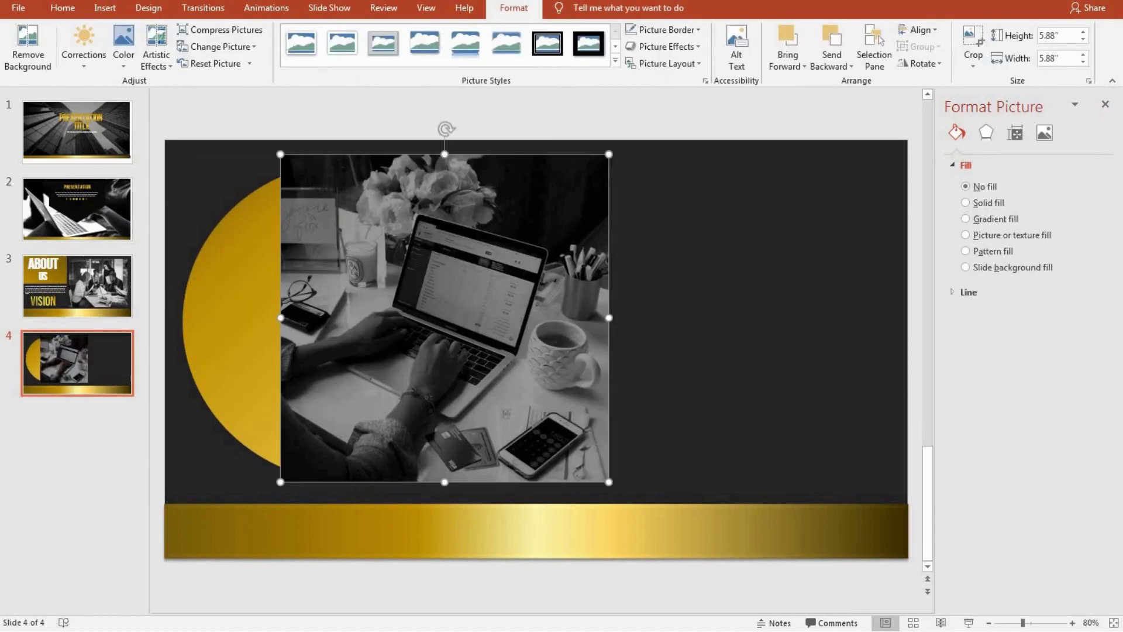
left_click(616, 61)
left_click(344, 119)
left_click_drag(498, 309, 413, 324)
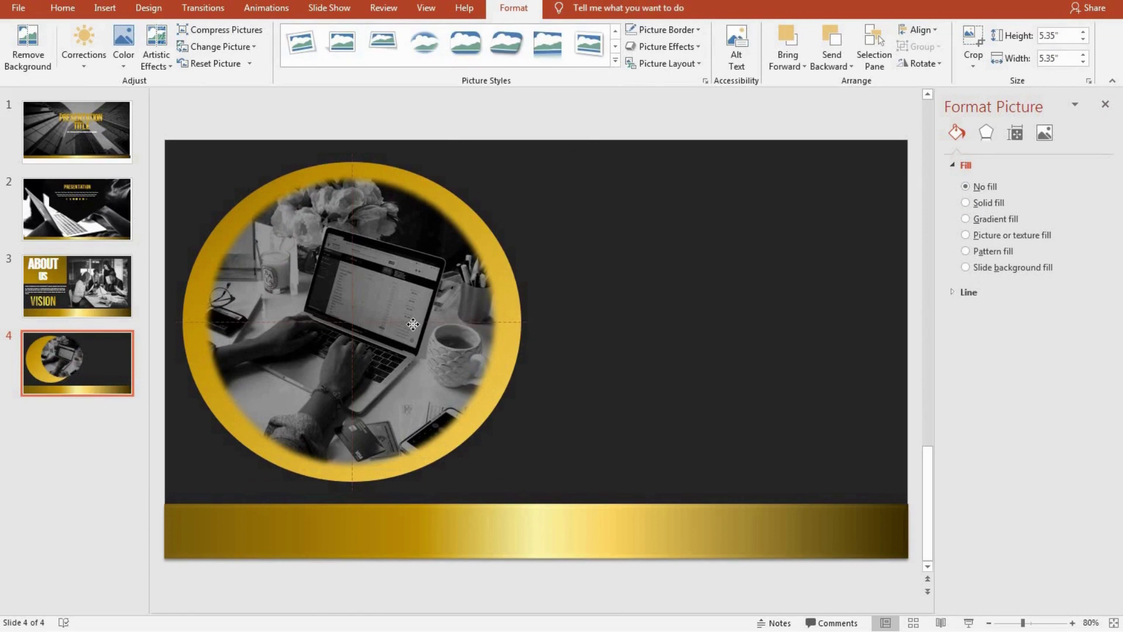
left_click(592, 268)
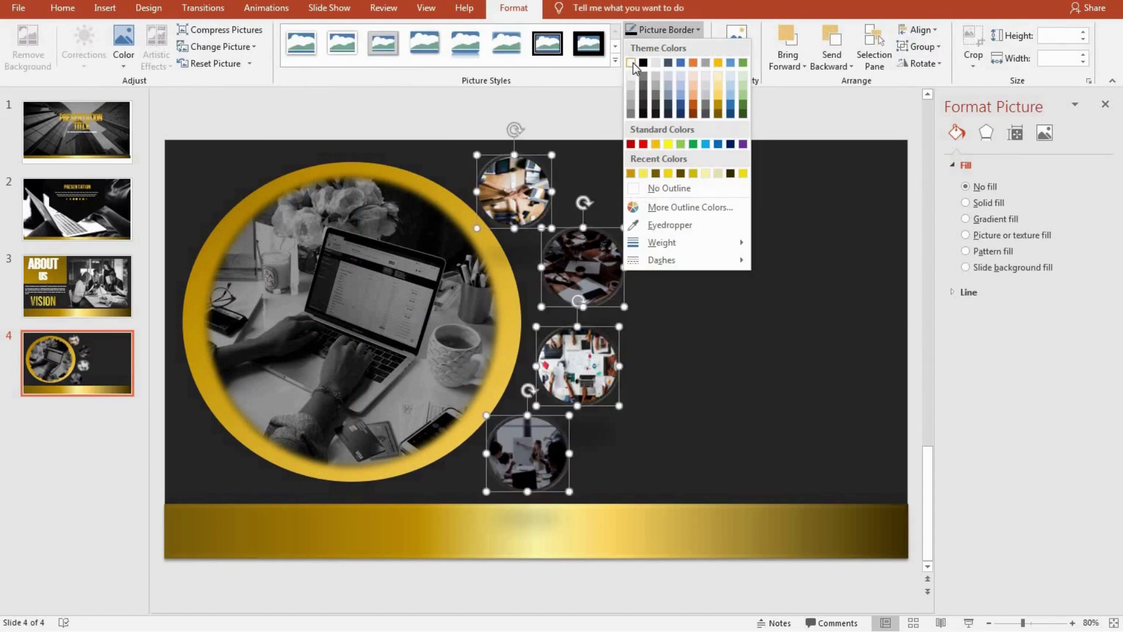
- Give the four small photos a gold border, a black glow and an outer shadow
left_click(632, 173)
left_click(664, 46)
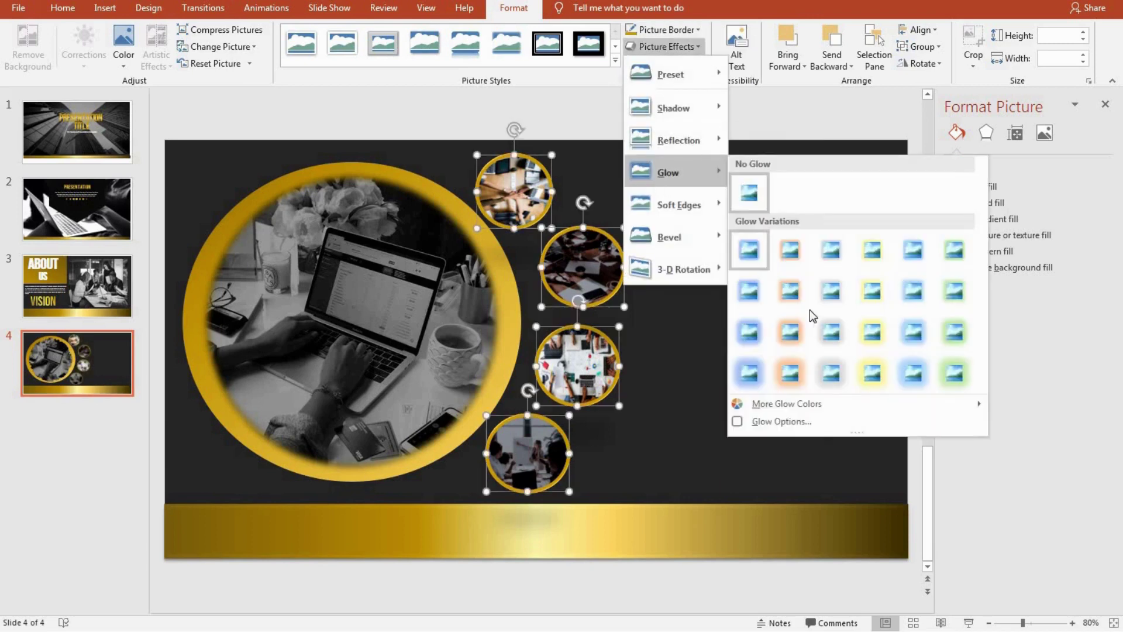
mouse_move(669, 172)
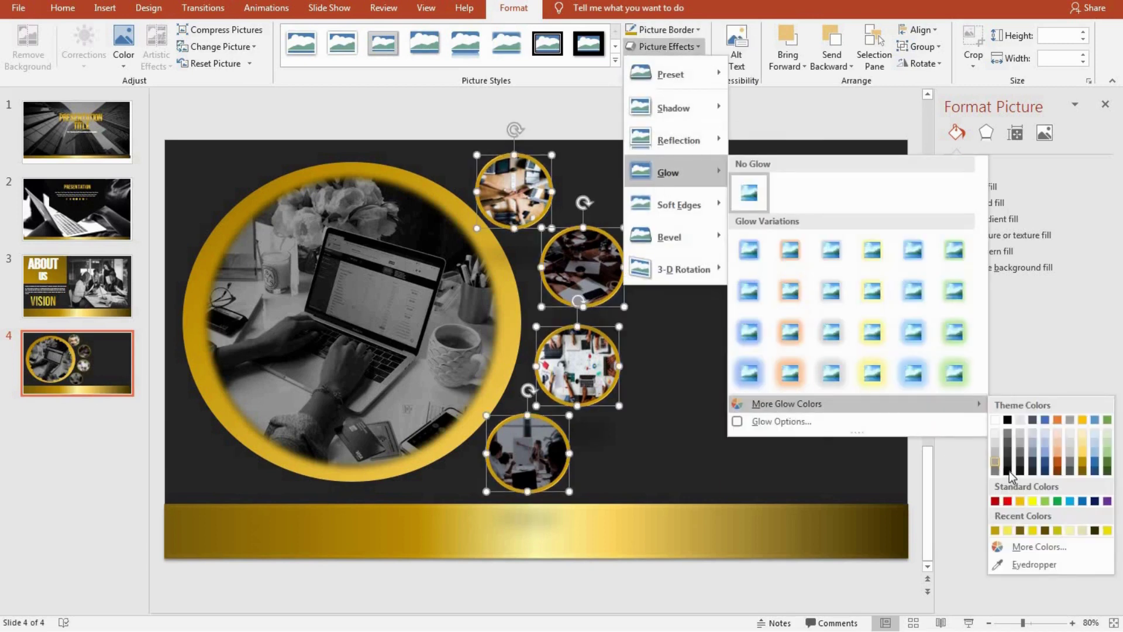
left_click(1007, 471)
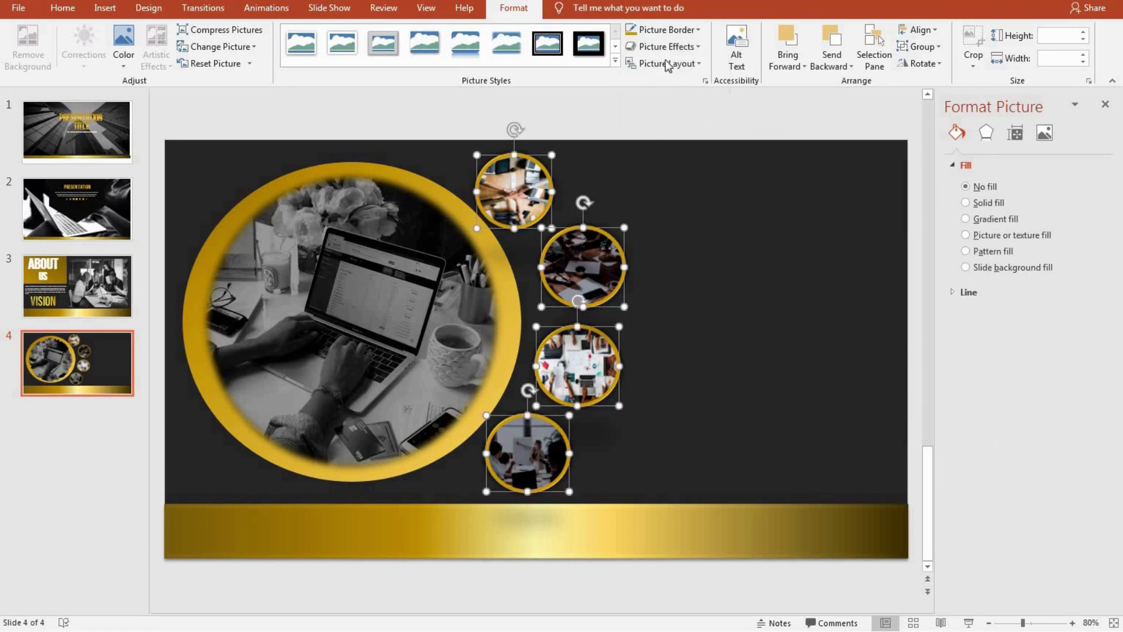
left_click(670, 48)
mouse_move(673, 107)
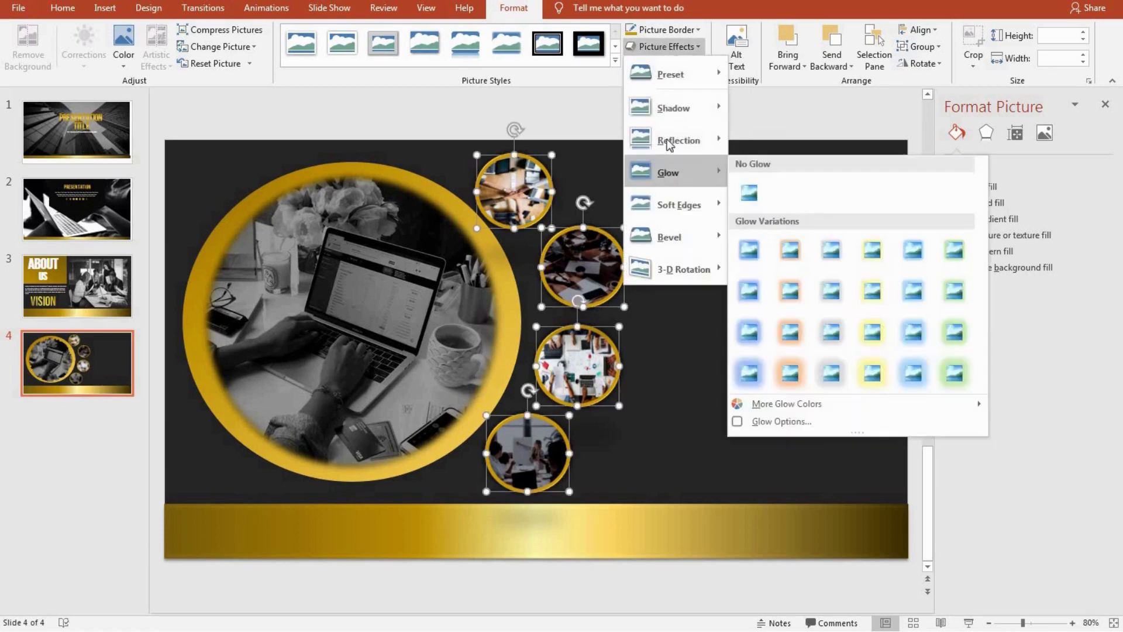
left_click(791, 229)
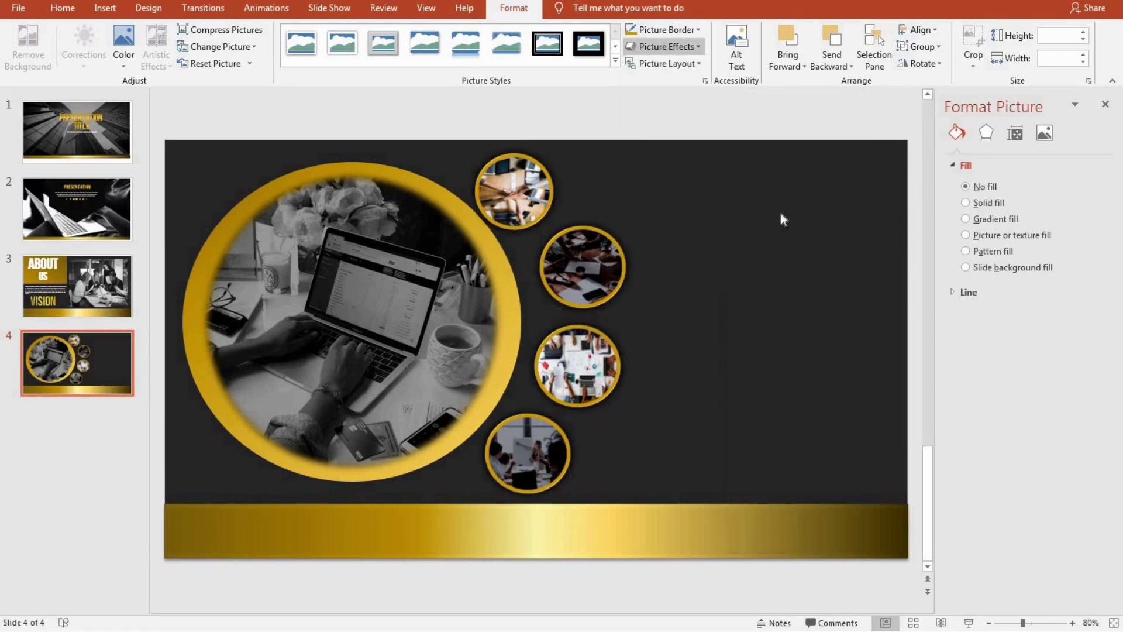
left_click(670, 47)
mouse_move(670, 75)
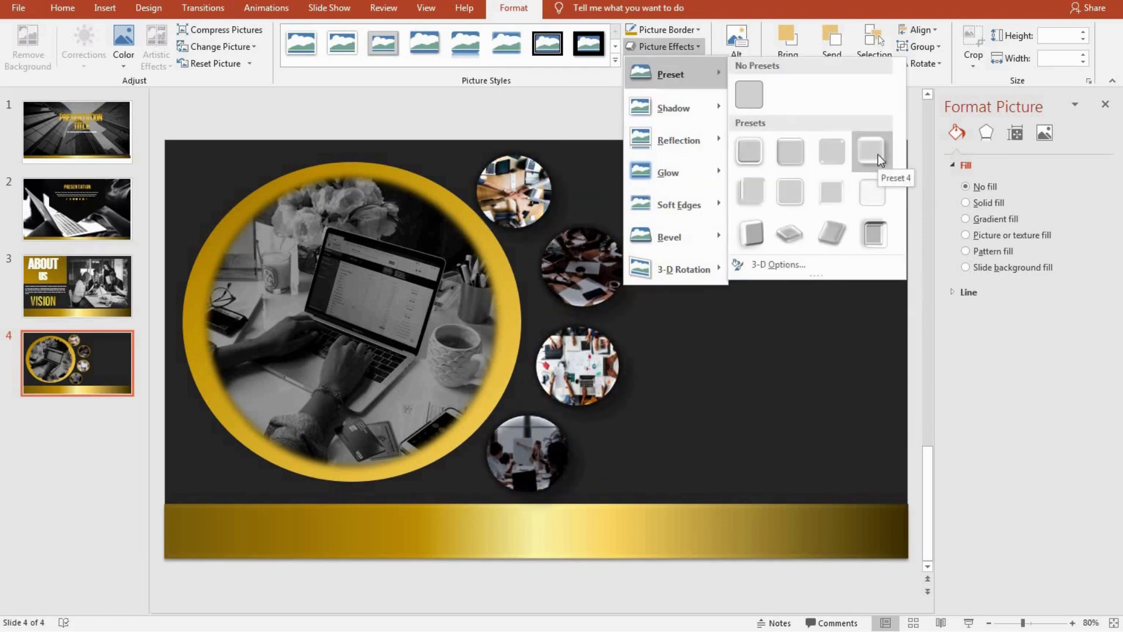
left_click(845, 148)
- Send the gold circle behind the laptop photo and center the photo in the ring
left_click(760, 219)
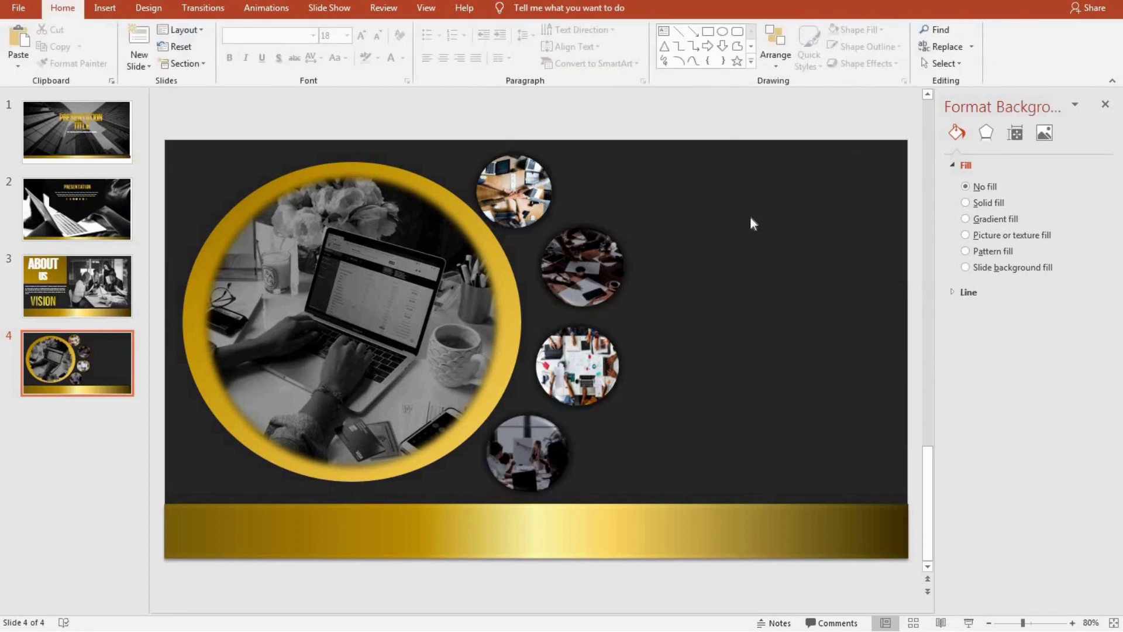
key("ctrl+shift+bracketleft")
mouse_move(320, 310)
left_mouse_down()
mouse_move(304, 303)
mouse_move(328, 311)
left_mouse_up()
left_click(735, 254)
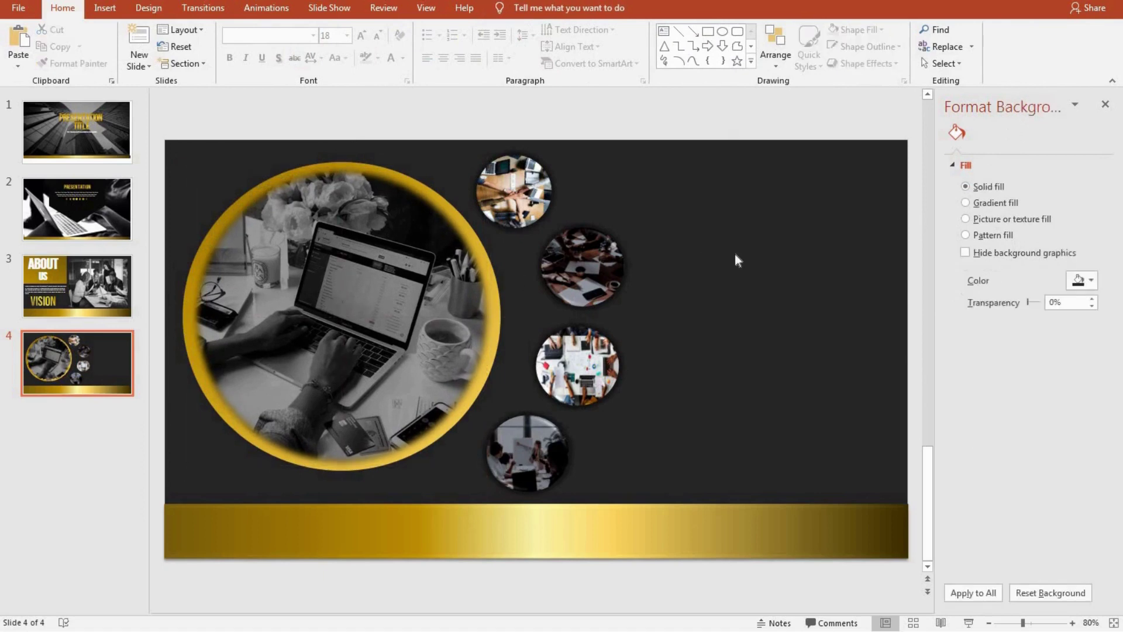
- Move all four small photo circles together slightly left and up
left_click(498, 196)
left_click(579, 266, "shift")
left_click(570, 368, "shift")
left_click(526, 450, "shift")
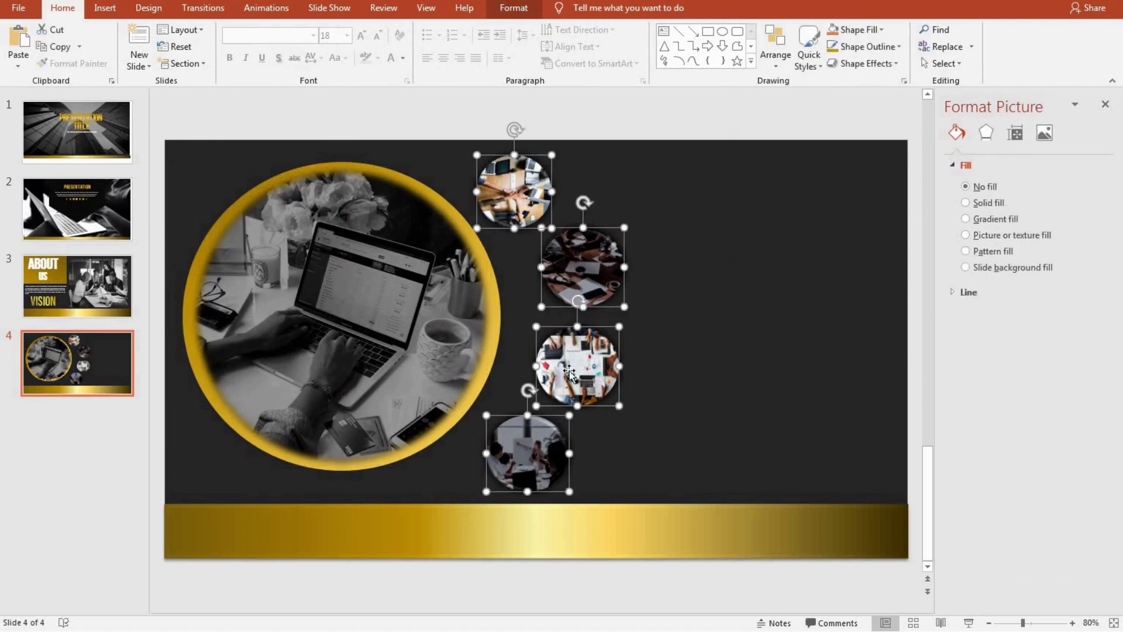
left_click_drag(568, 375, 555, 368)
left_click(750, 326)
- Shift the second and third photo circles left so they hug the big ring
left_click(568, 254)
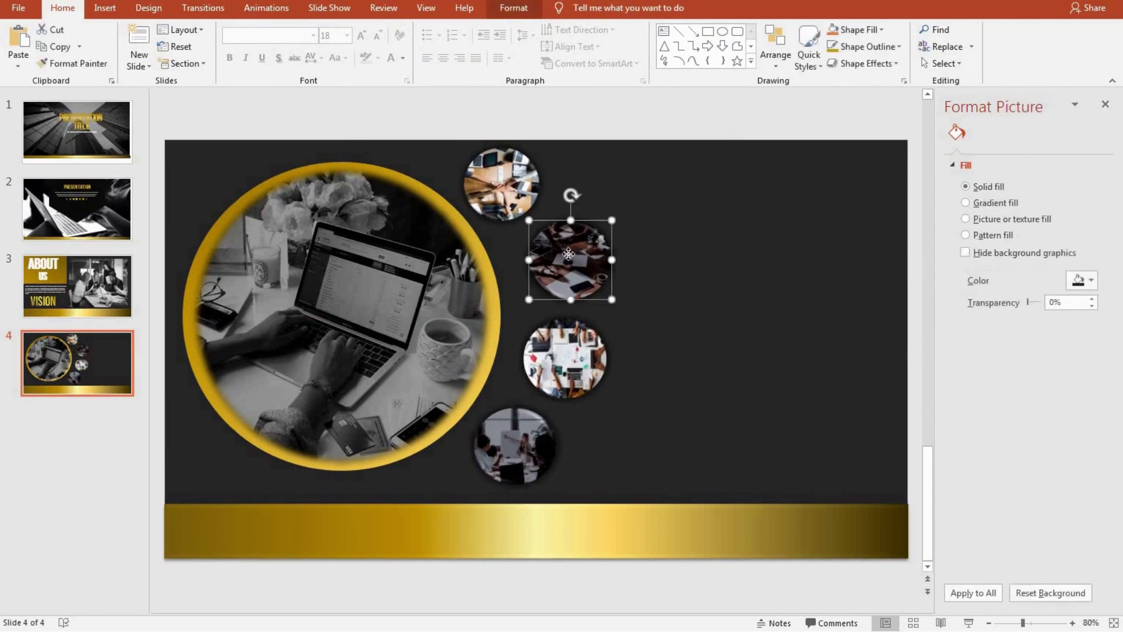
mouse_move(568, 254)
left_mouse_down()
mouse_move(549, 245)
mouse_move(549, 257)
left_mouse_up()
left_click(565, 375)
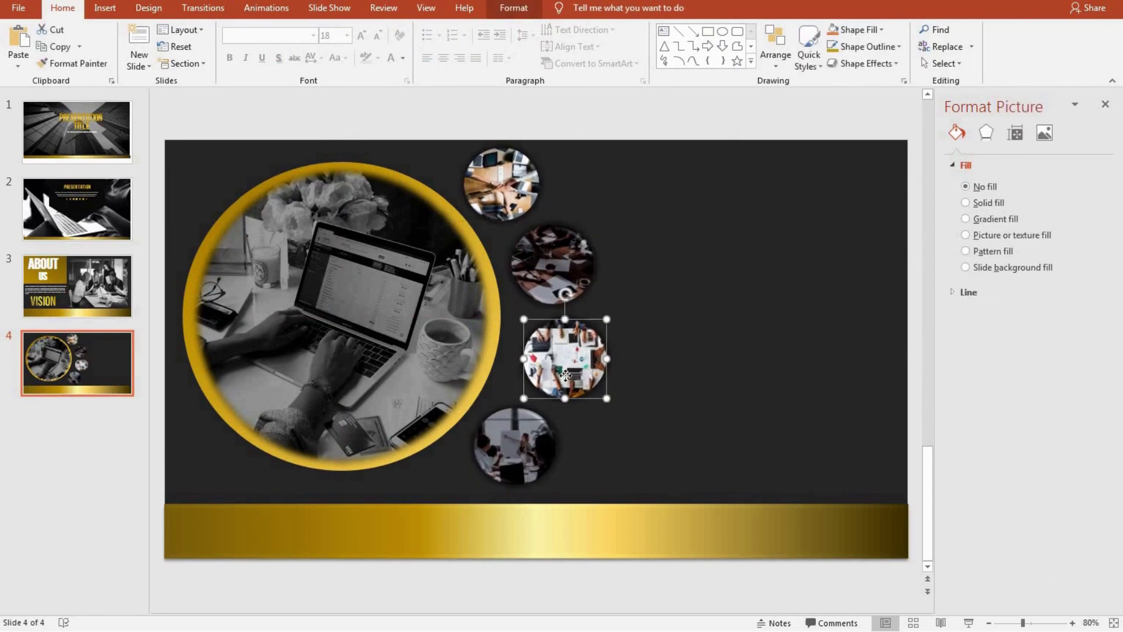
left_click_drag(565, 375, 557, 375)
left_click(654, 367)
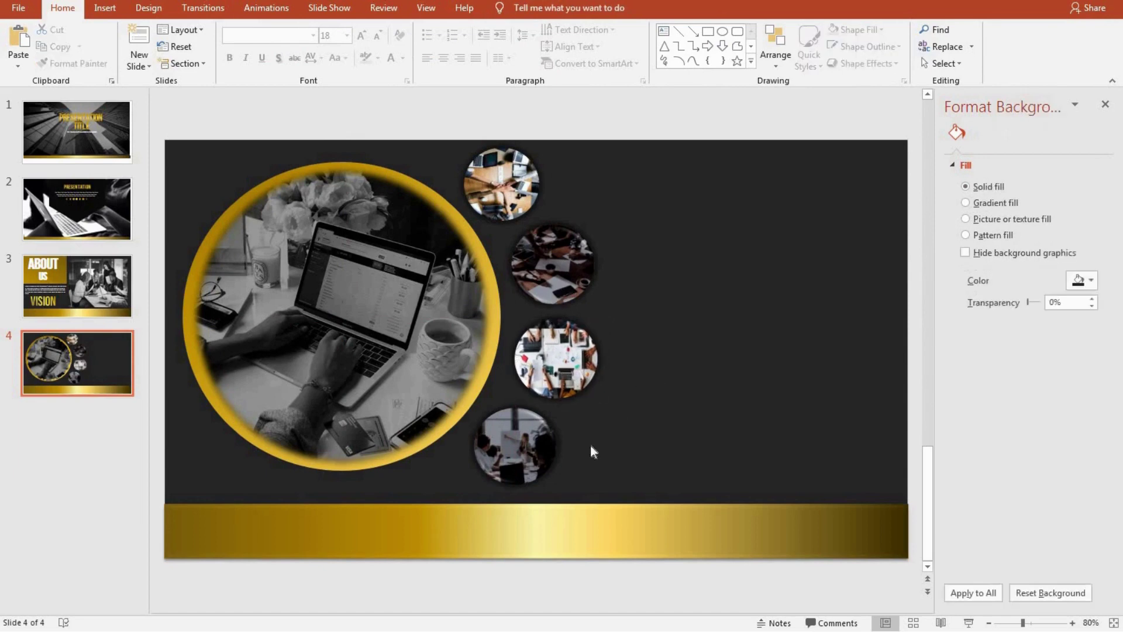
left_click(524, 451)
left_click(554, 353, "shift")
left_click(523, 258, "shift")
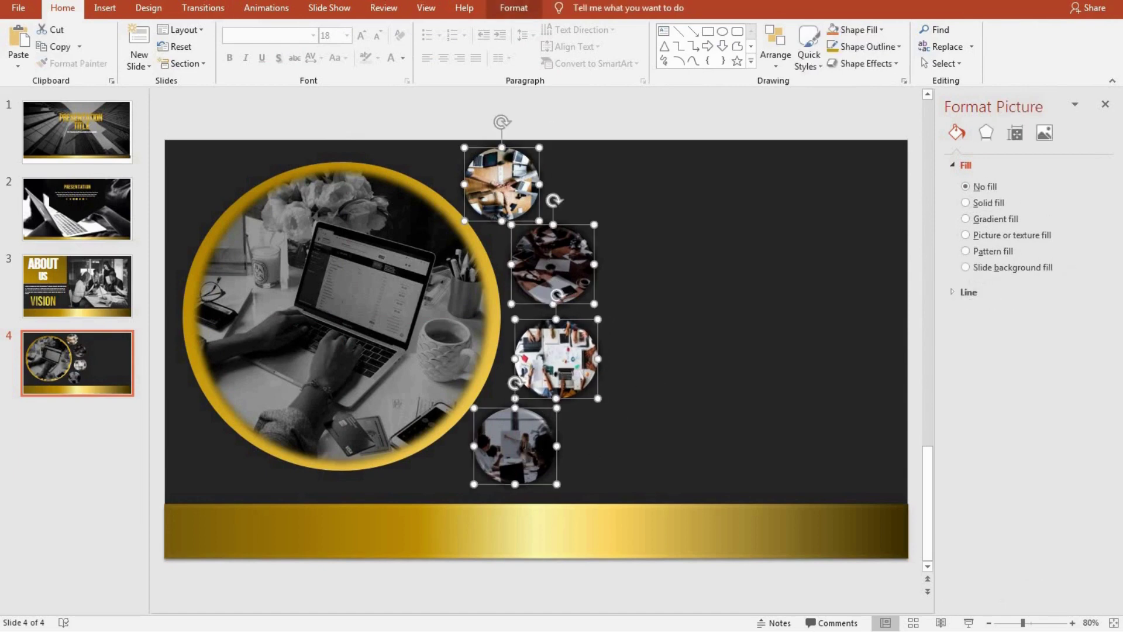
left_click(666, 170)
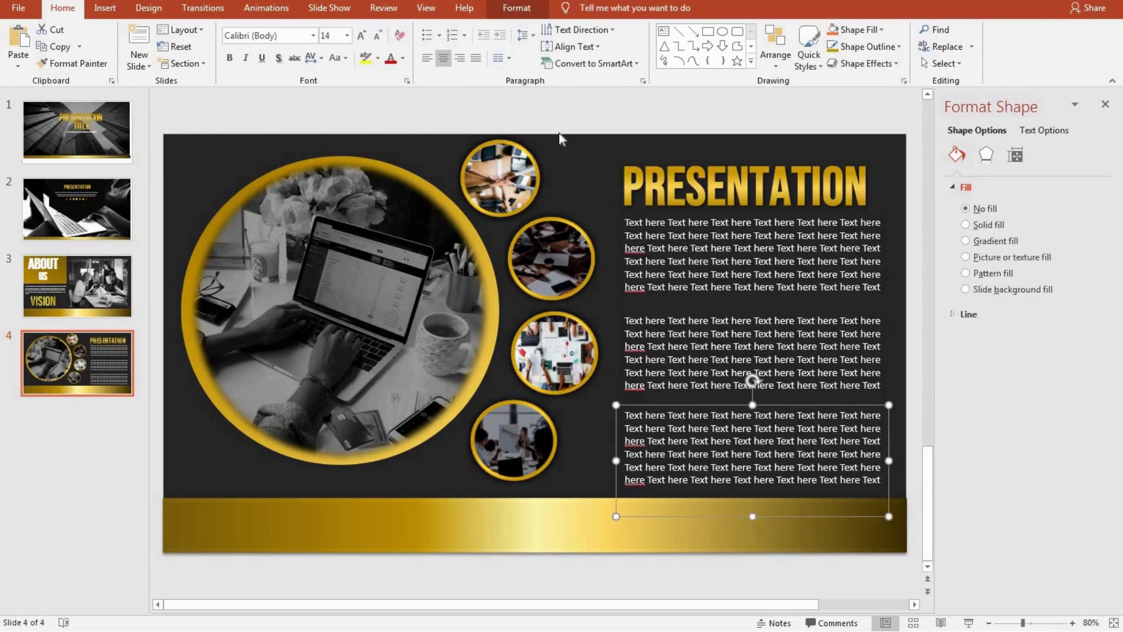
left_click(561, 131)
- Add a blank slide 5 and paste the gold gradient rectangle and Business photo
left_click(133, 57)
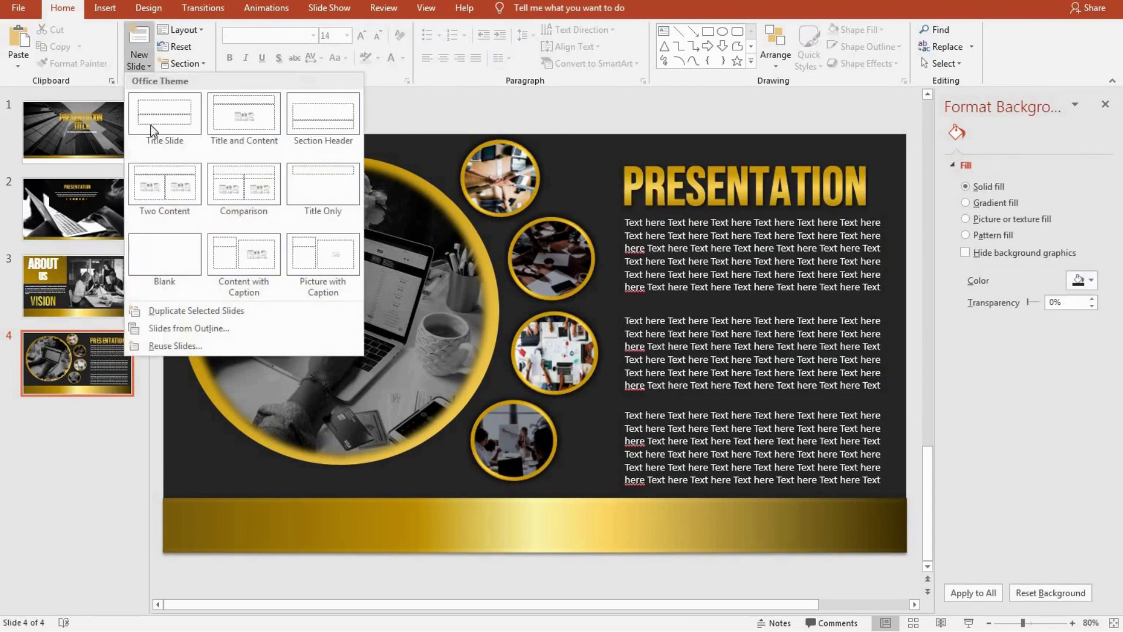
left_click(190, 255)
key("ctrl+v")
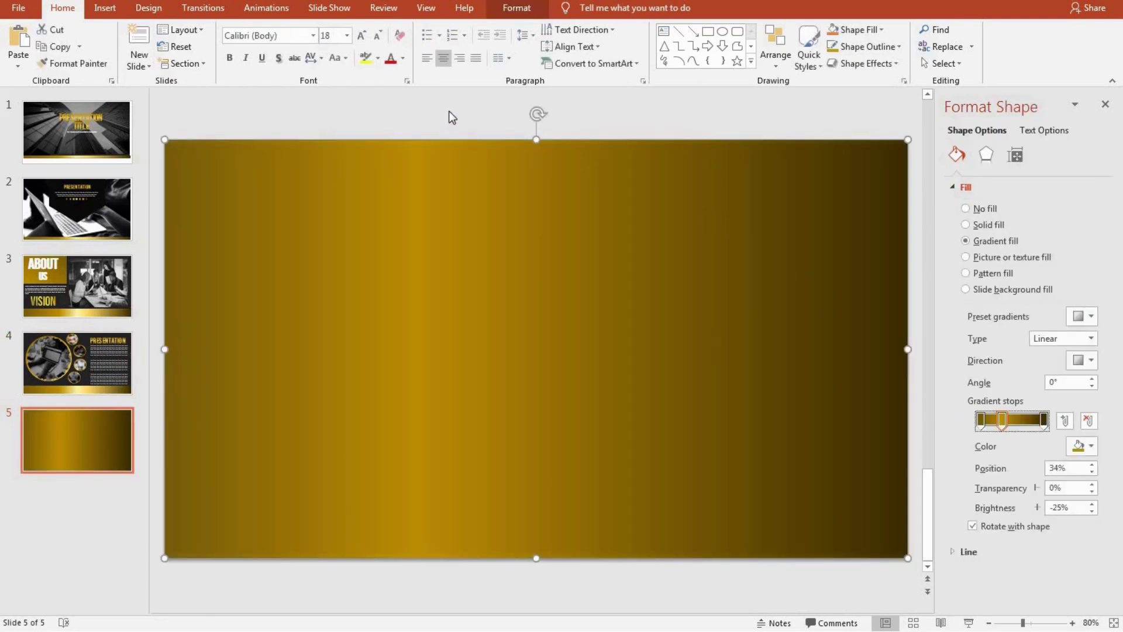
left_click(452, 117)
key("ctrl+v")
left_click(236, 114)
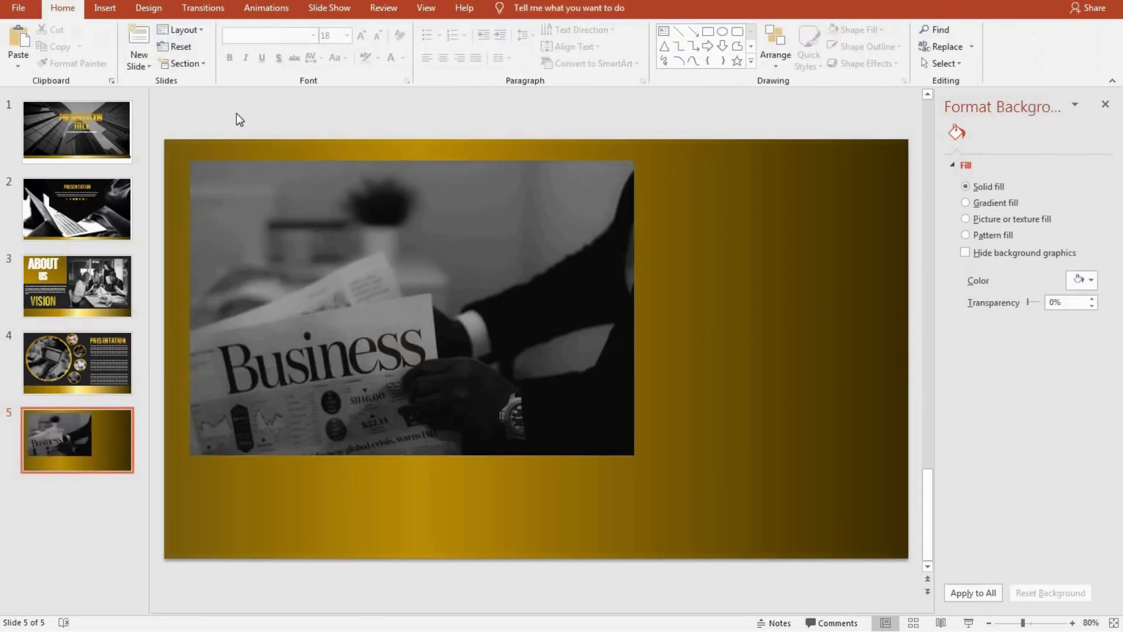
- Give the Business photo a rounded bevel 3-D preset and paste THANK YOU FOR WATCHING!
left_click(384, 280)
left_click(668, 47)
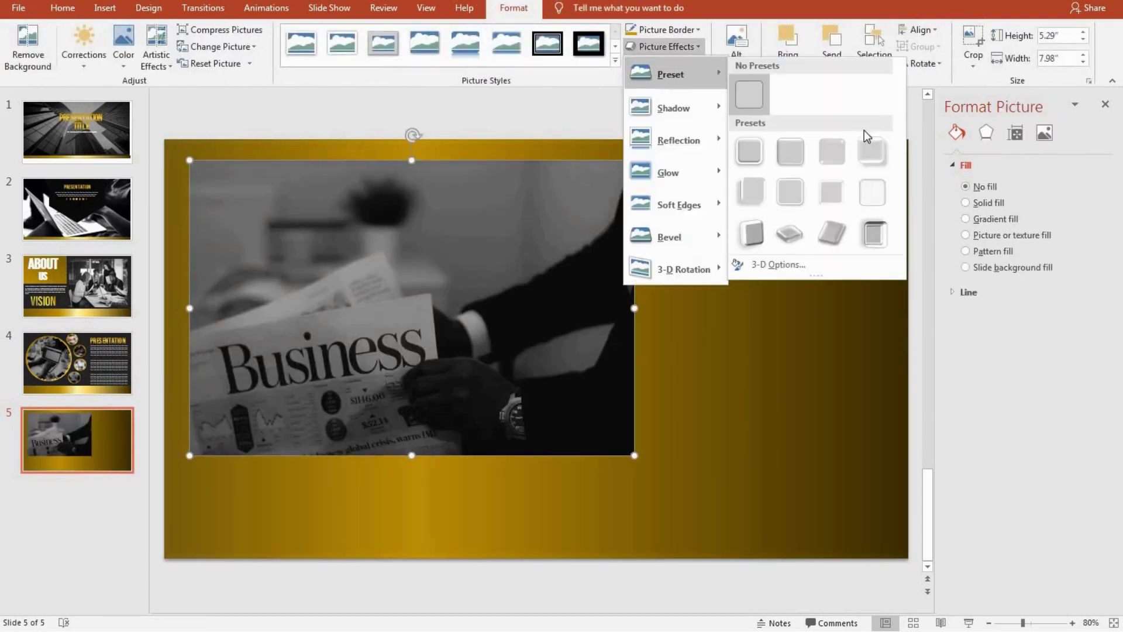
left_click(834, 183)
left_click(482, 133)
key("ctrl+v")
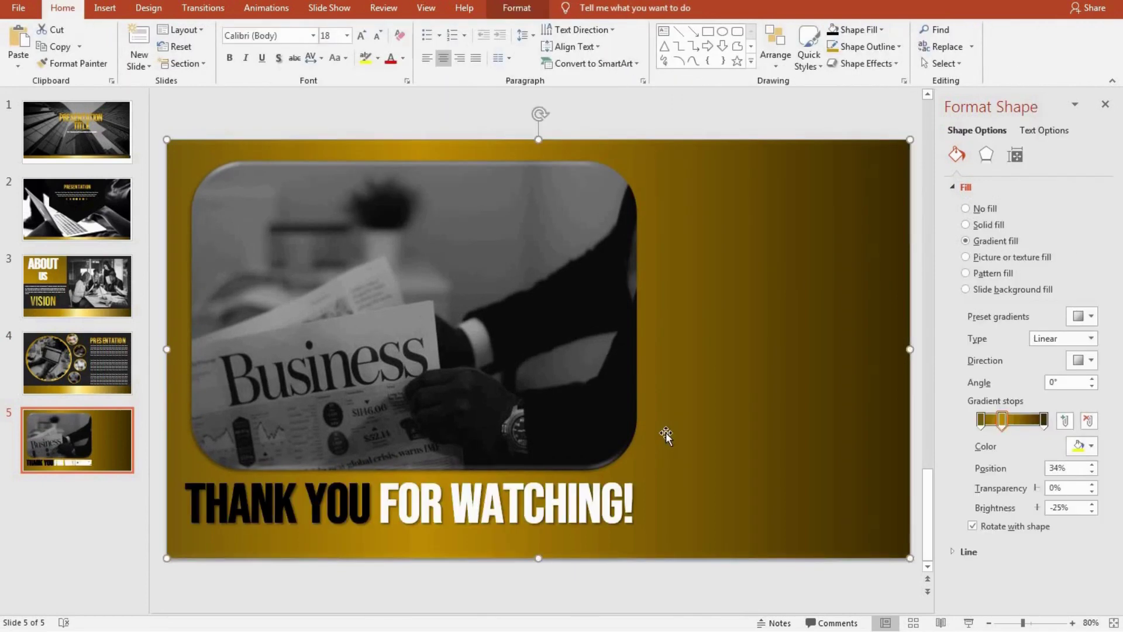
left_click(666, 432)
- Paste the black banner at the top right with the PRESENTATION heading group inside it
key("ctrl+v")
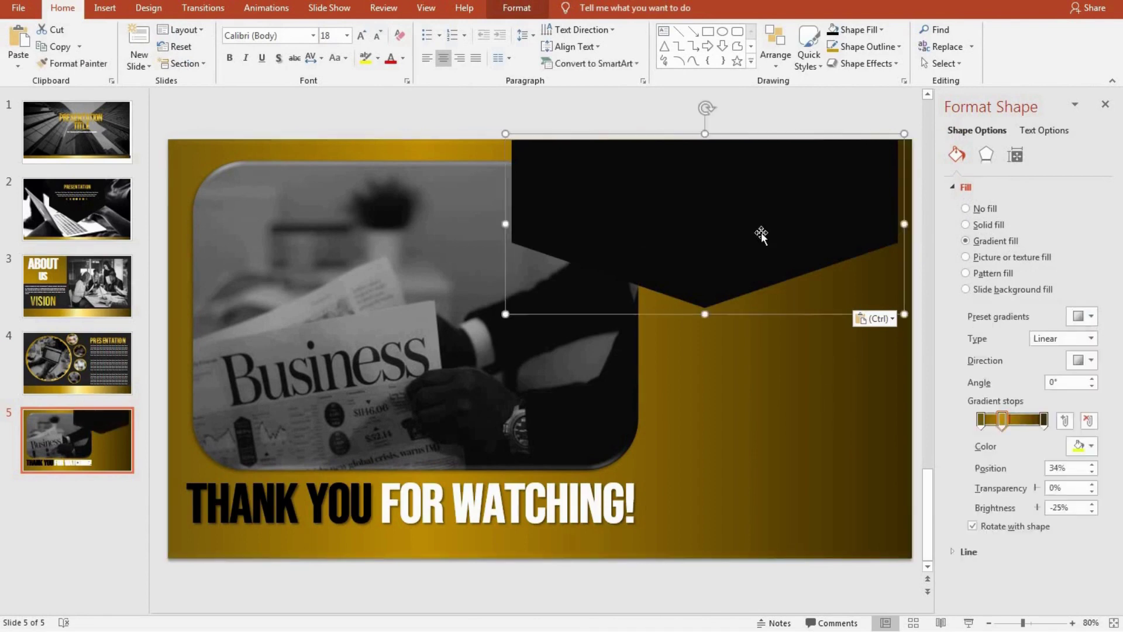
left_click_drag(762, 225, 778, 224)
left_click(704, 449)
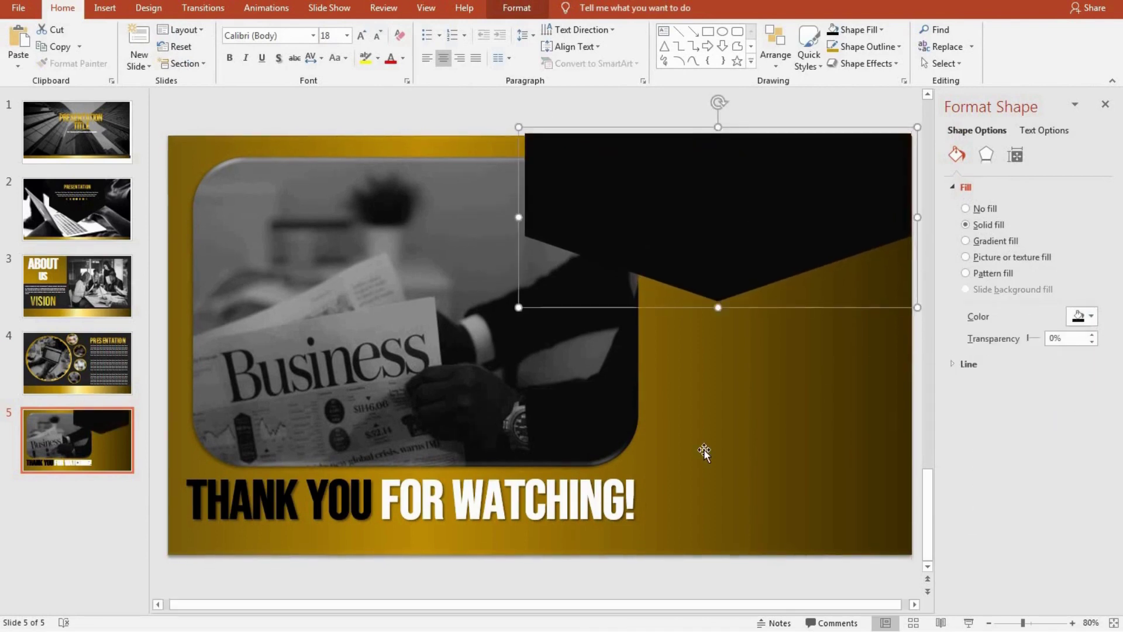
key("Escape")
key("ctrl+v")
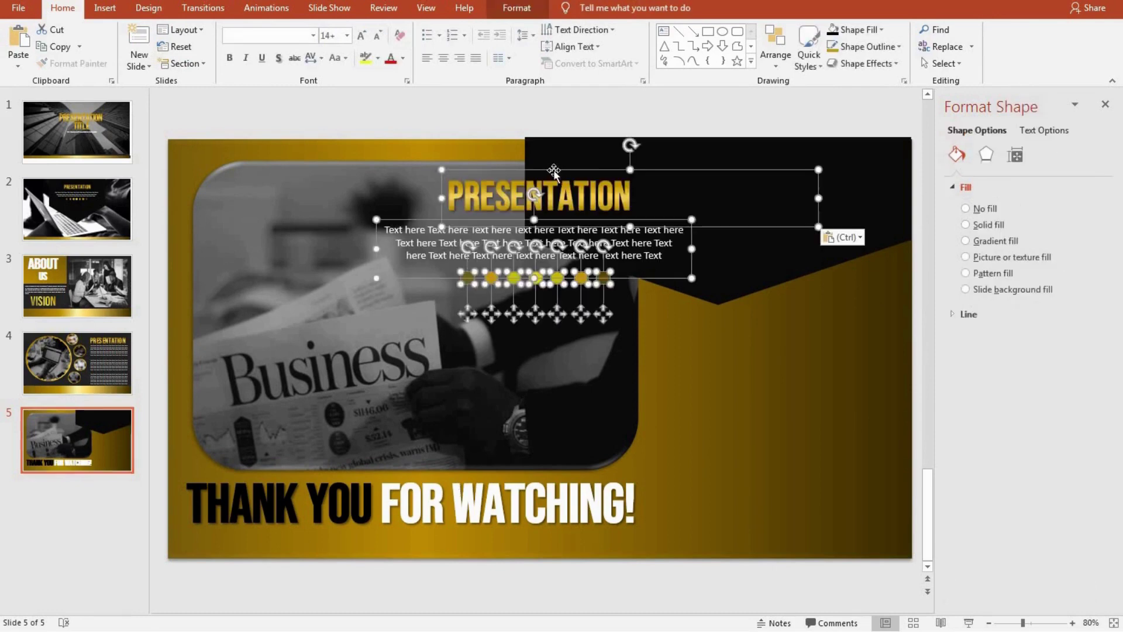
left_click_drag(631, 149, 724, 137)
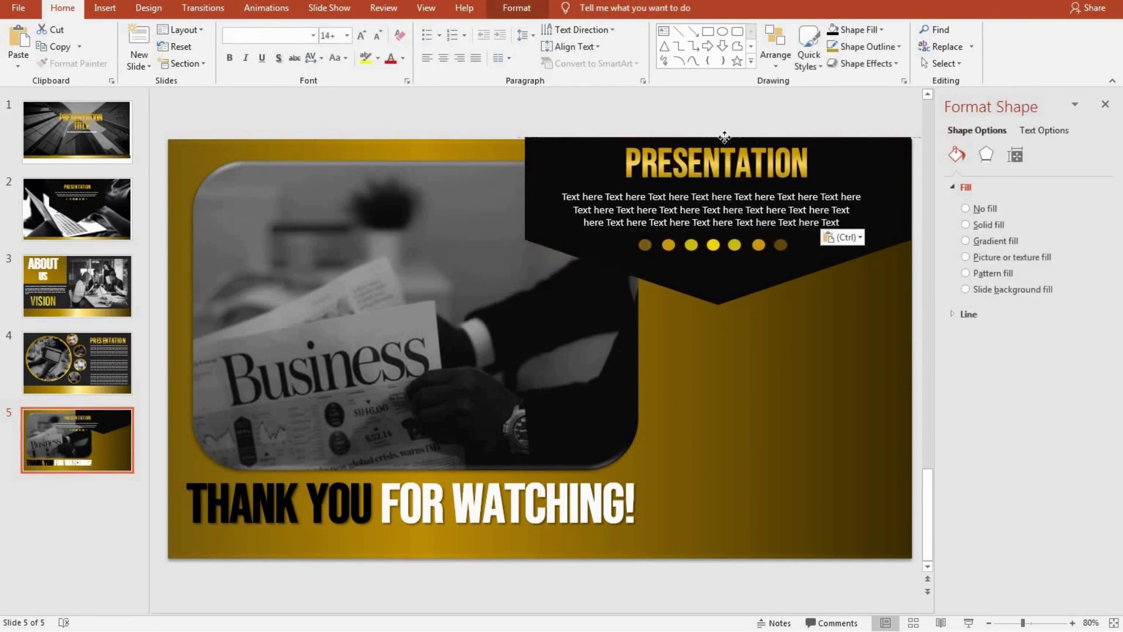
left_click(781, 393)
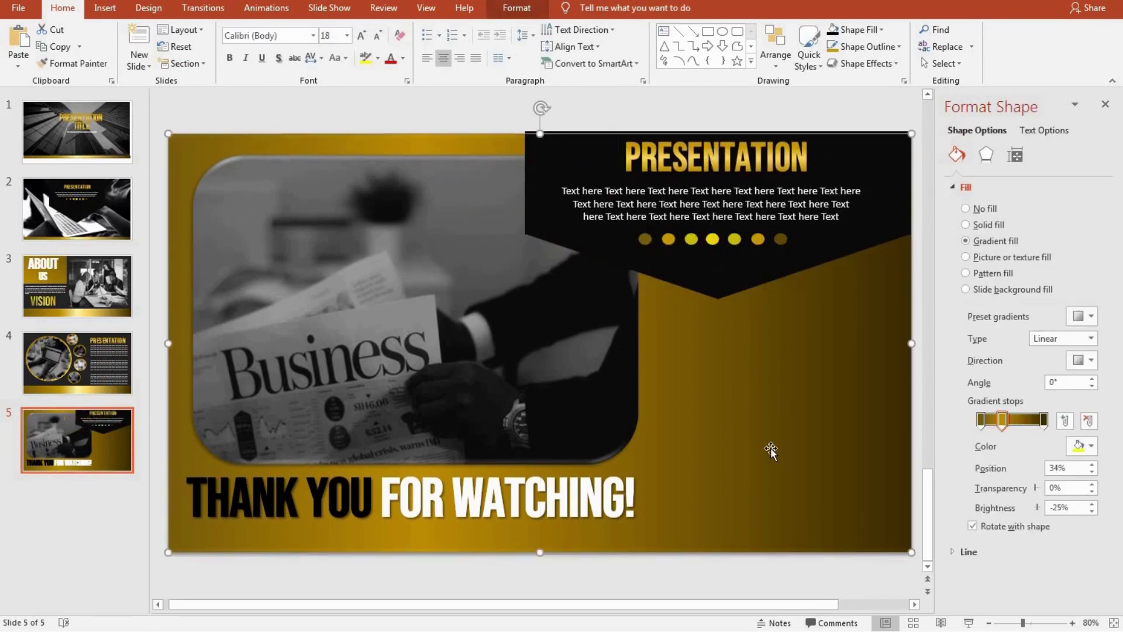
- Paste a placeholder paragraph, trim its extra words and empty line, and duplicate it below
key("ctrl+v")
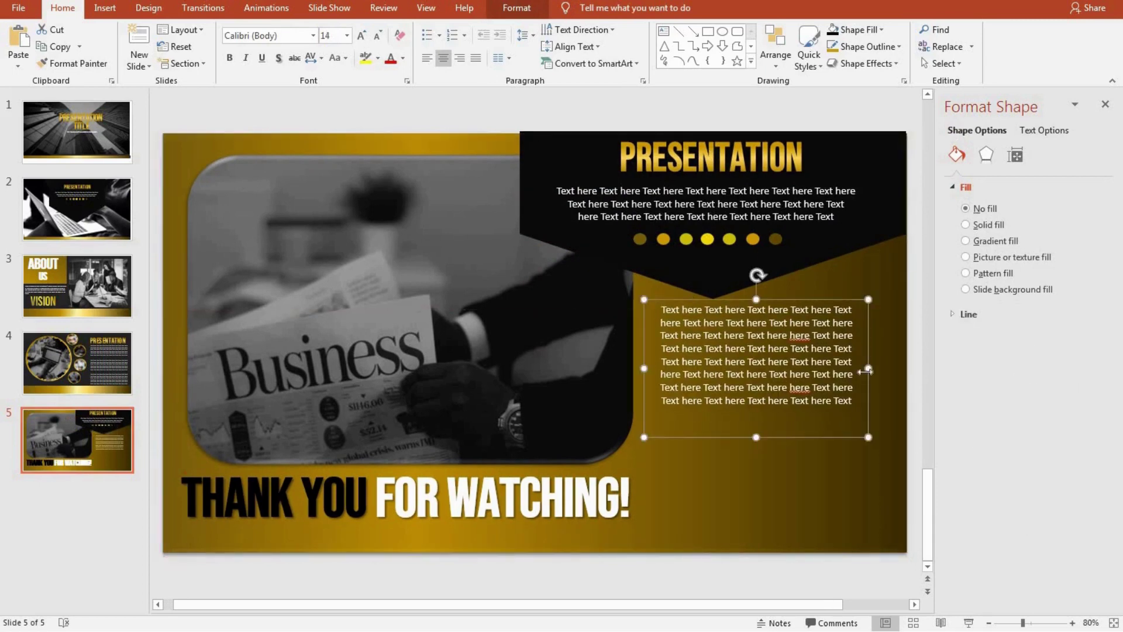
left_click_drag(867, 371, 898, 371)
left_click(876, 472)
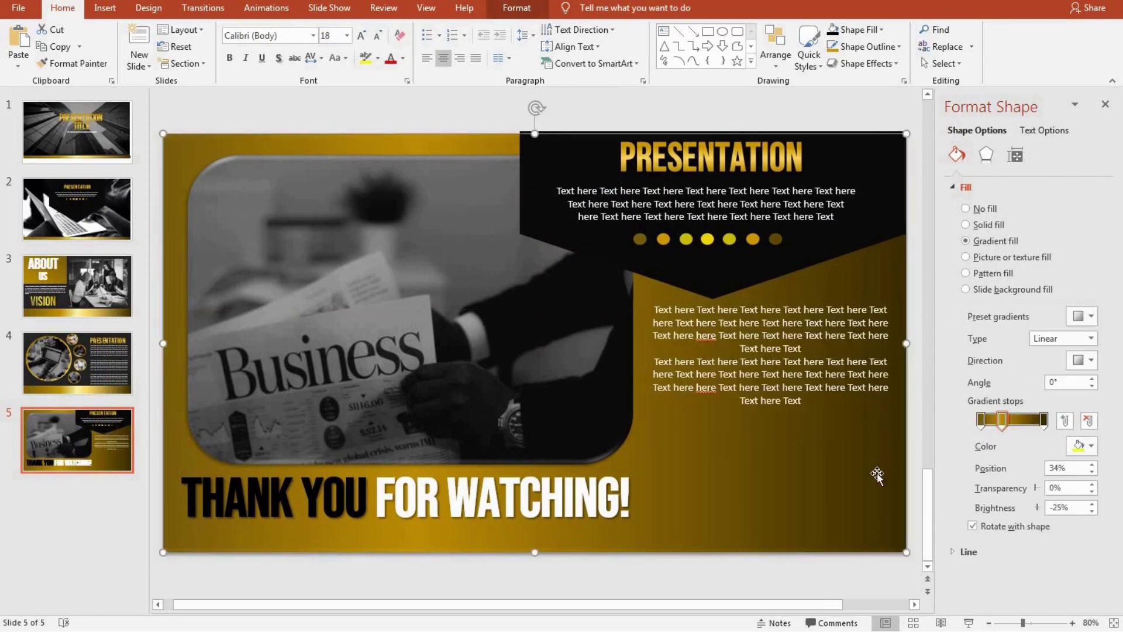
left_click_drag(803, 348, 733, 362)
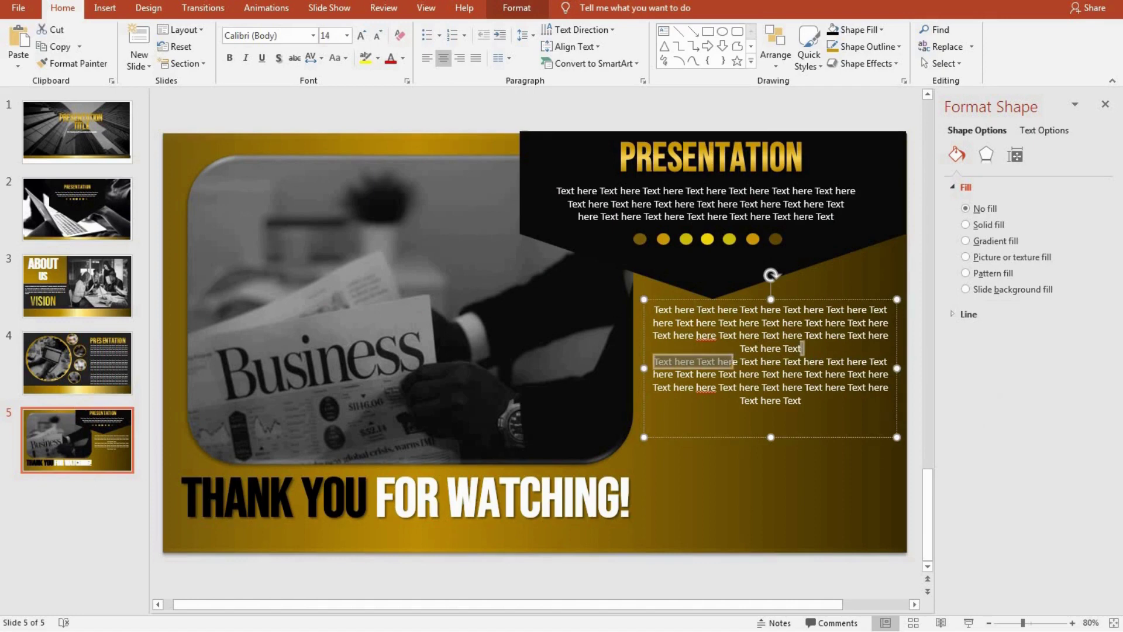
key("BackSpace")
left_click(825, 441)
left_click(761, 387)
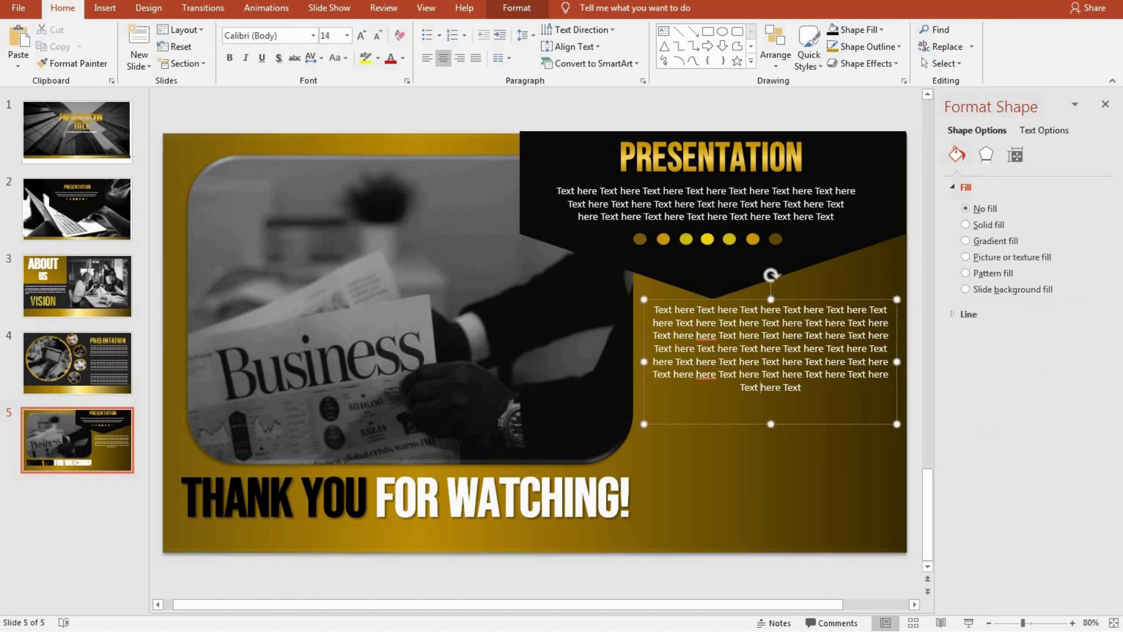
left_click(739, 335)
key("BackSpace")
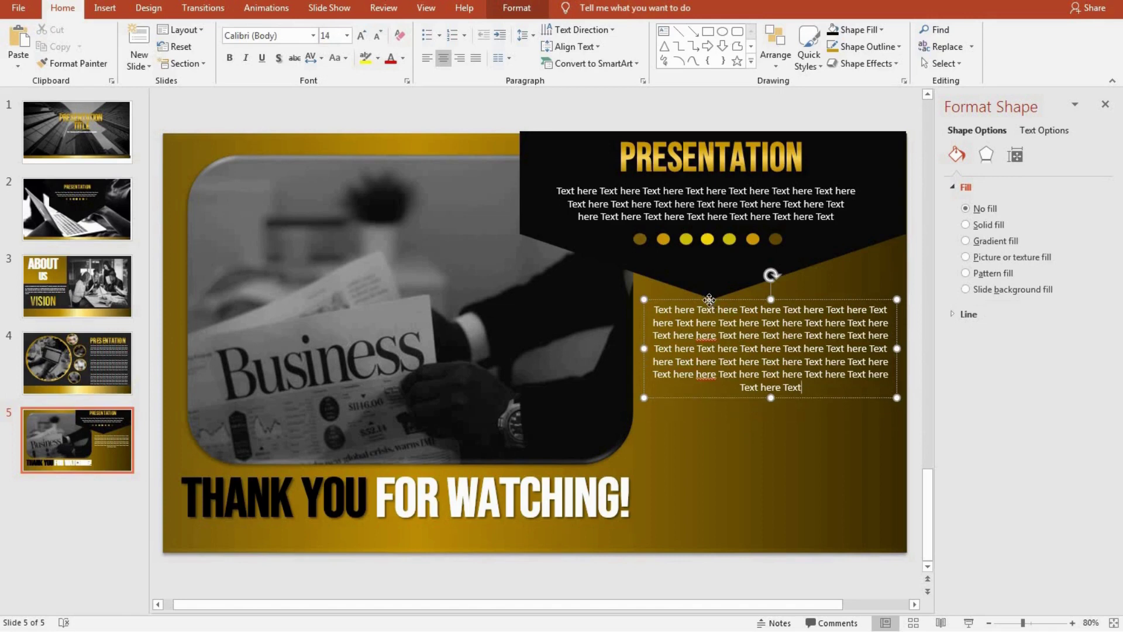
left_click_drag(708, 300, 691, 405)
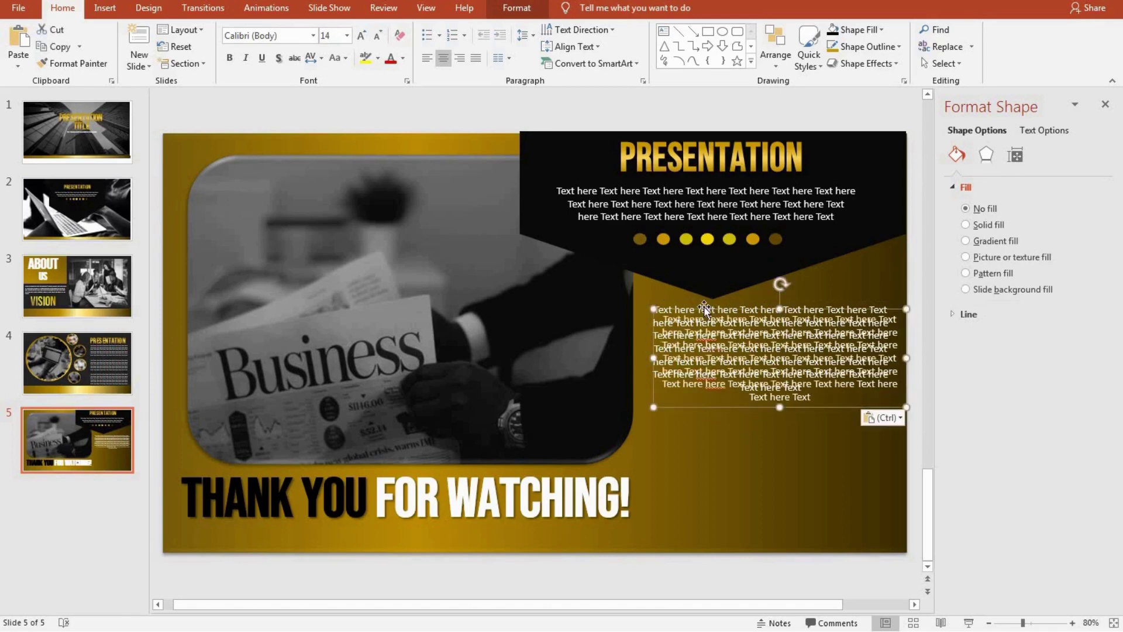
left_click(691, 405)
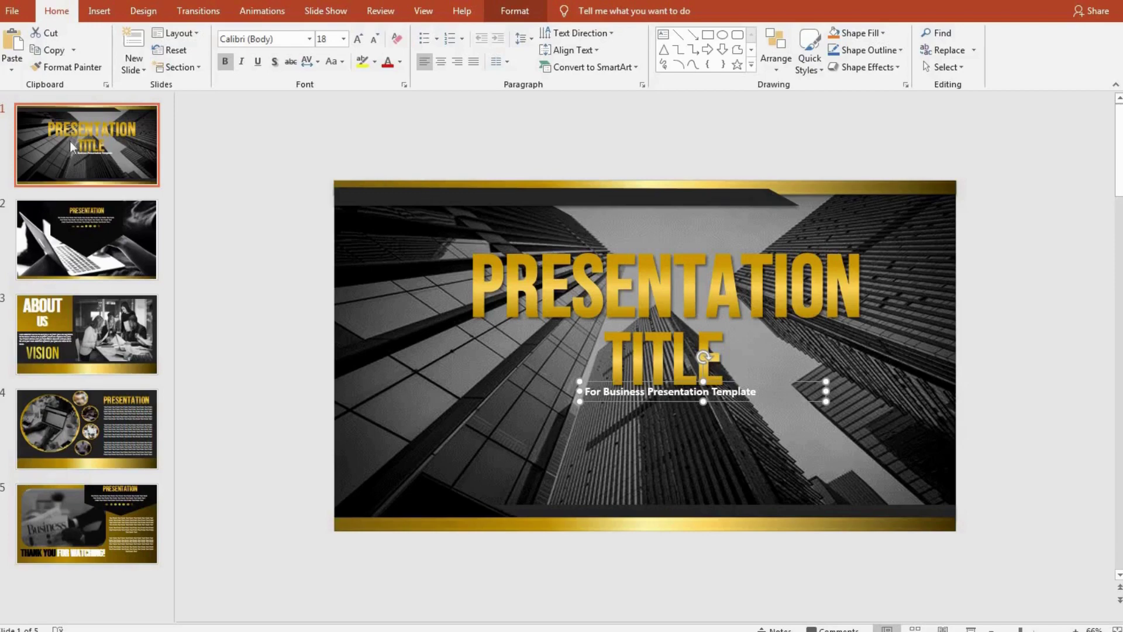
- Duplicate the title slide and move its dark top banner off the left edge
right_click(69, 142)
left_click(117, 246)
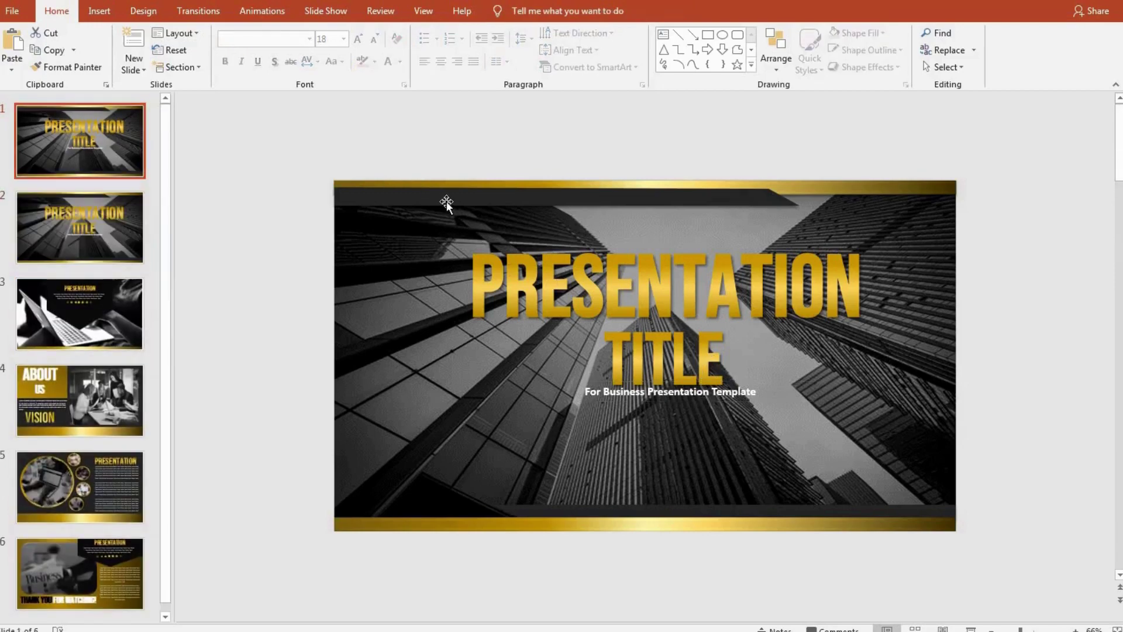
left_click(711, 216)
left_click_drag(506, 203, 451, 195)
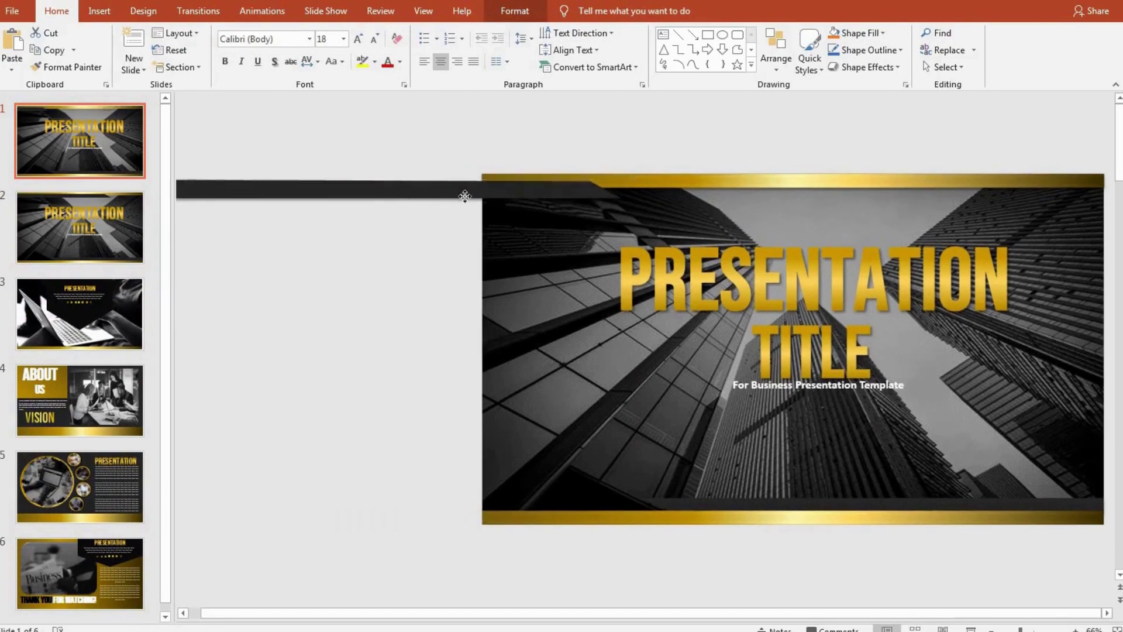
left_click_drag(608, 189, 871, 193)
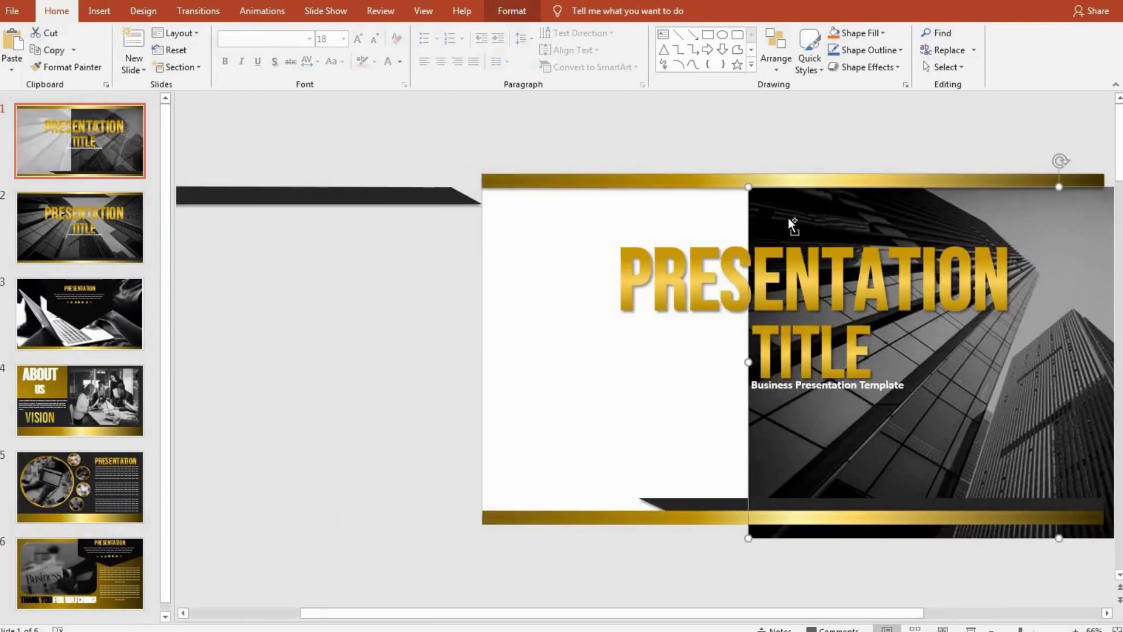
key("ctrl+z")
- Slide the top gold bar and dark bottom strip off the right, the bottom gold bar left
left_click(598, 180)
left_click_drag(598, 180, 1102, 186)
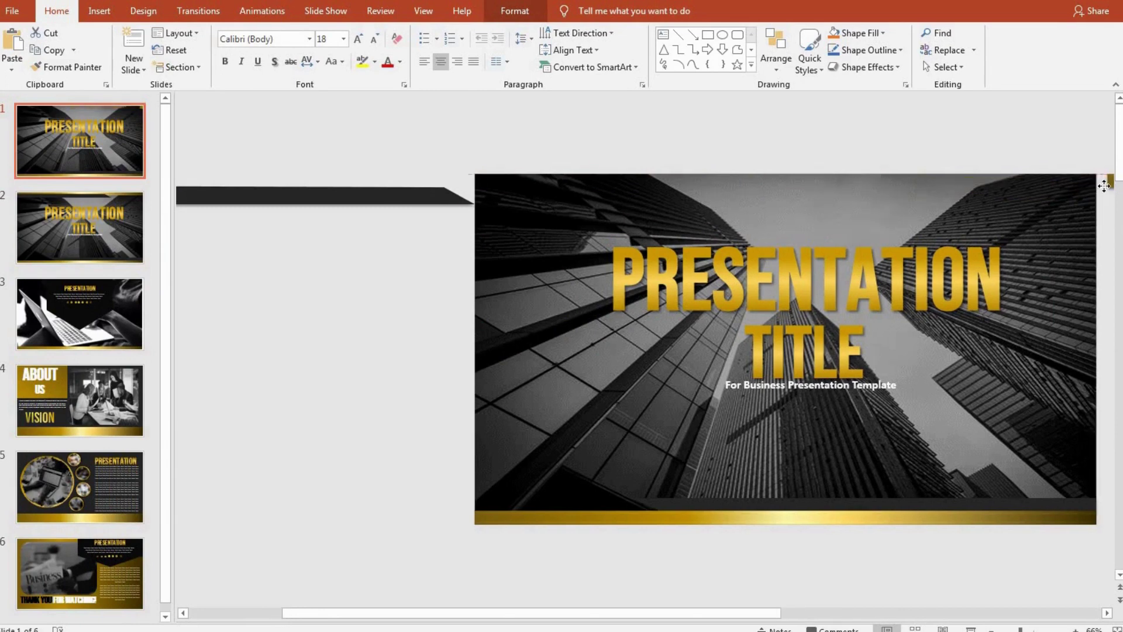
left_click_drag(1102, 186, 1089, 186)
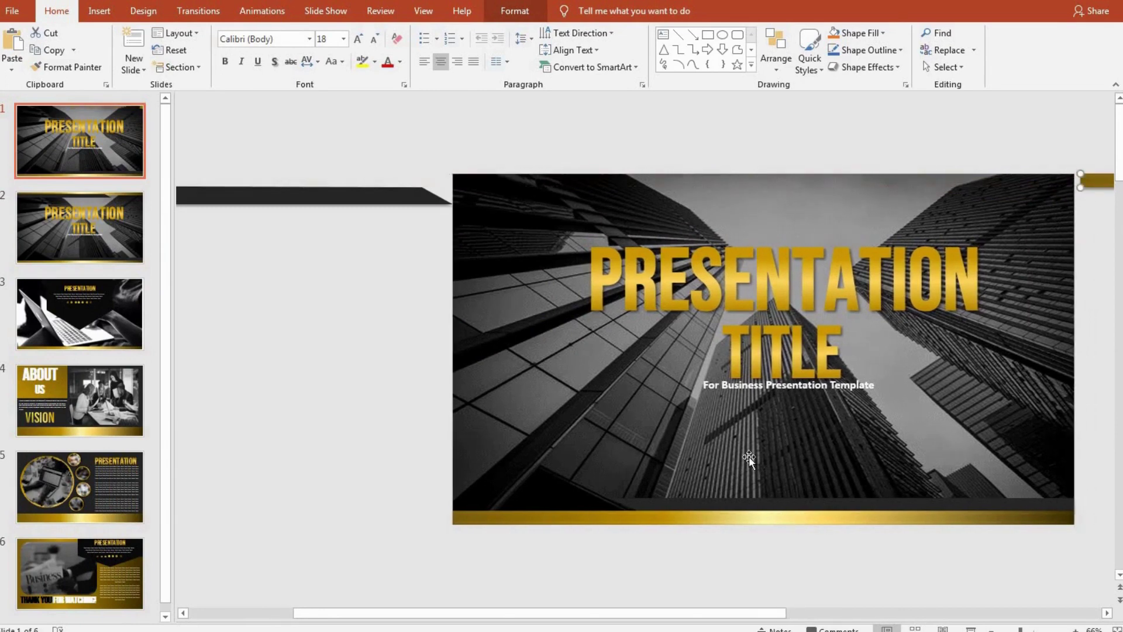
left_click_drag(688, 507, 1111, 498)
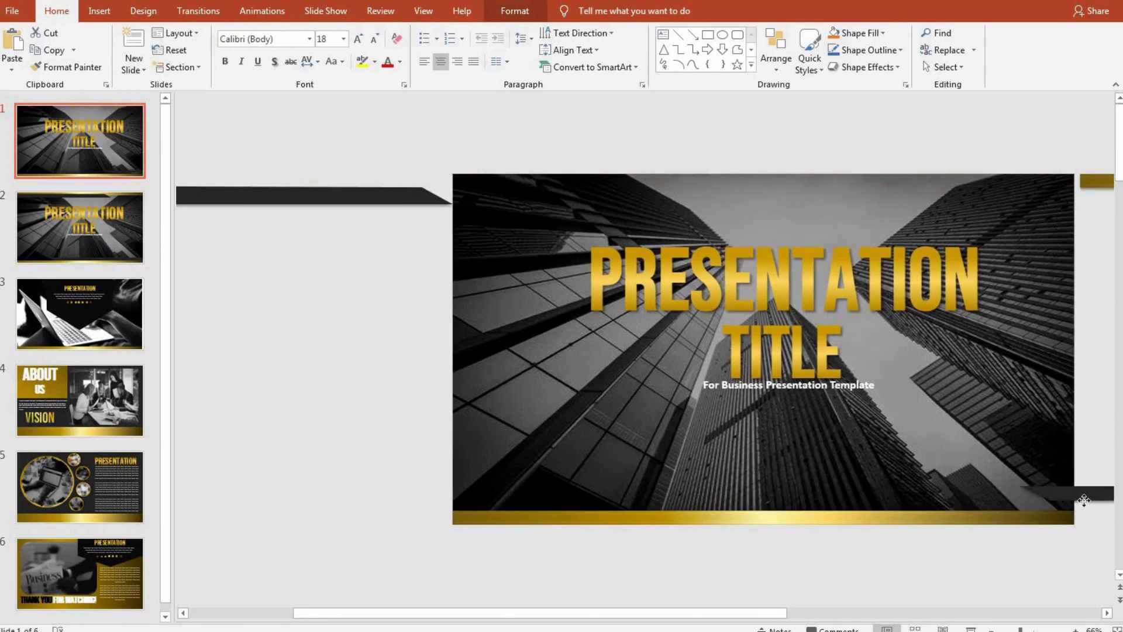
left_click(920, 525)
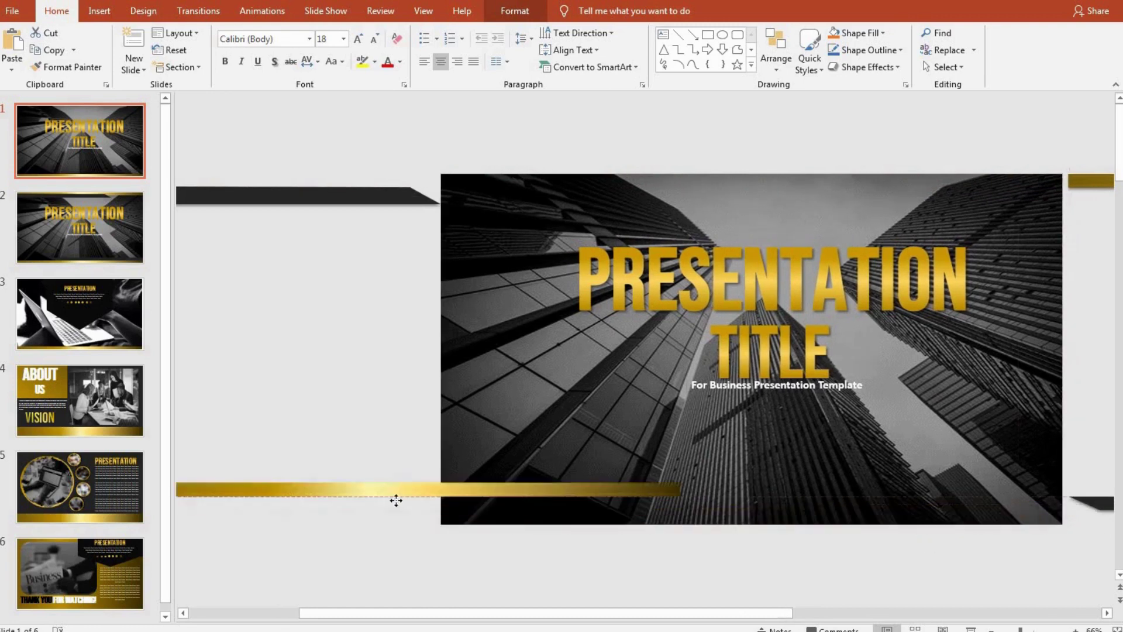
mouse_move(919, 525)
left_mouse_down()
mouse_move(526, 496)
mouse_move(410, 517)
mouse_move(423, 517)
left_mouse_up()
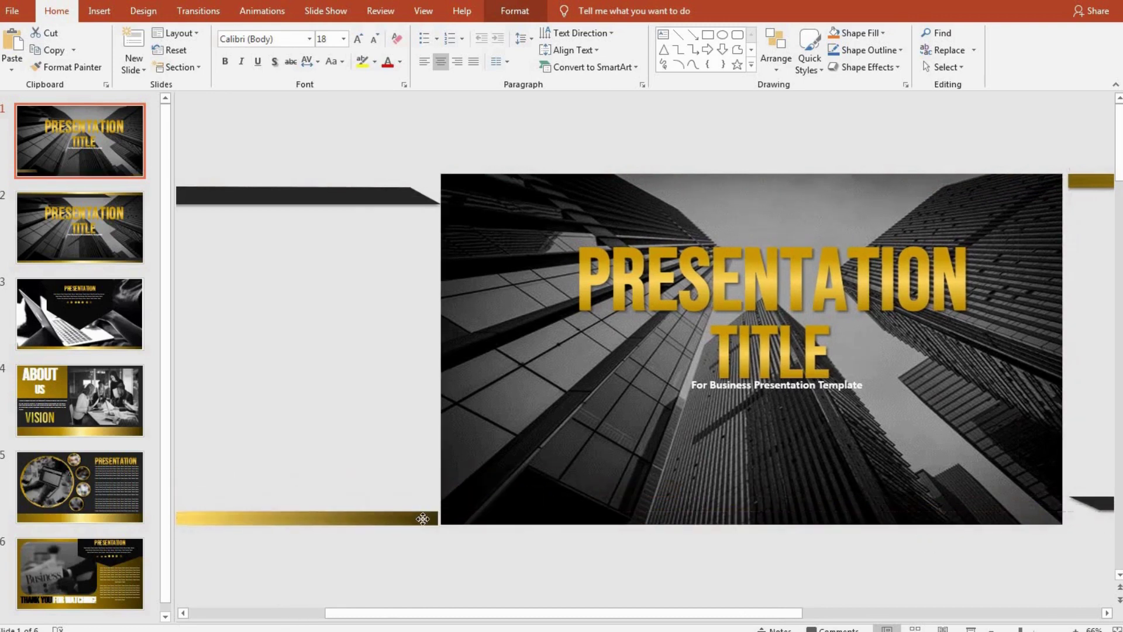
- Delete the PRESENTATION, TITLE and subtitle text boxes from slide 1
left_click(627, 248)
left_click(598, 227)
key("Delete")
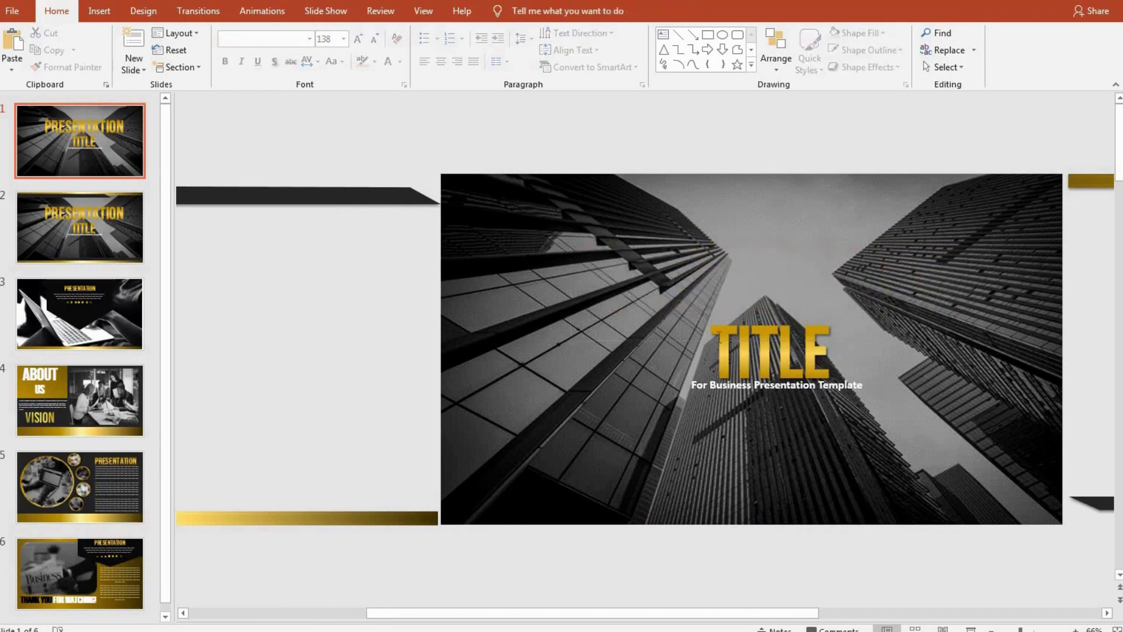
left_click(721, 313)
key("Delete")
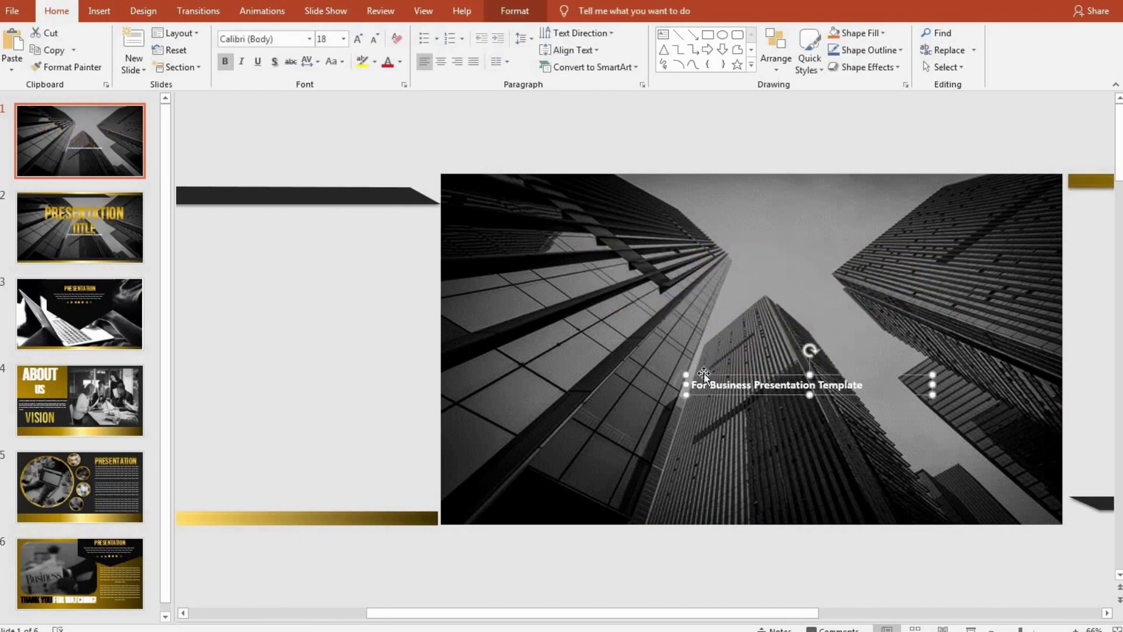
key("Delete")
key("Down")
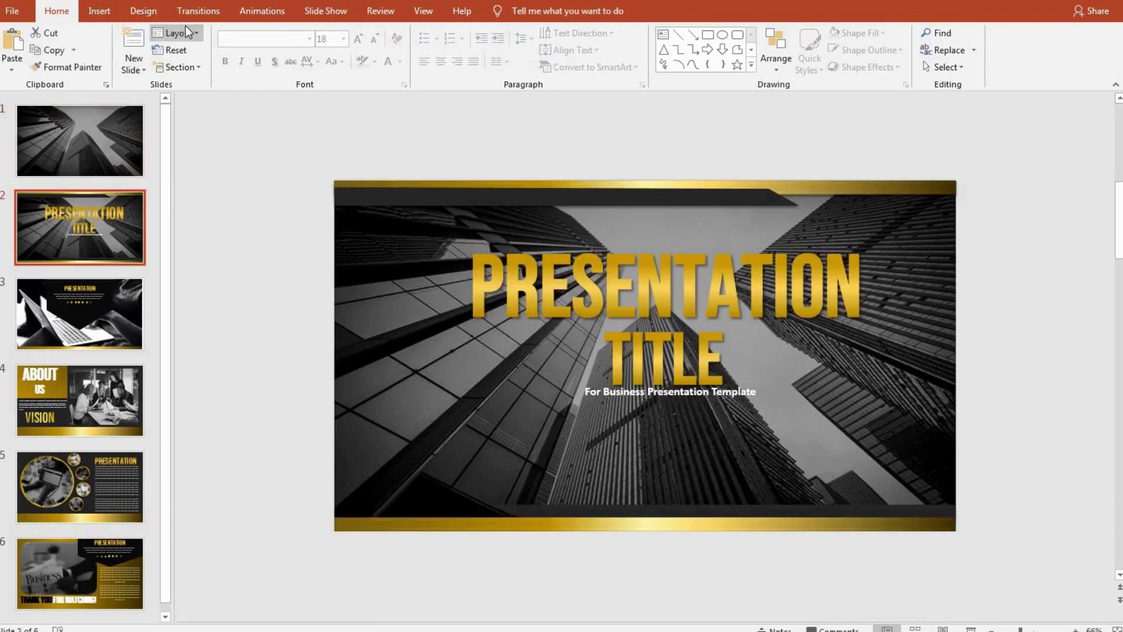
- Give slide 2 a Morph transition and Fade entrances on the PRESENTATION and TITLE texts
left_click(196, 11)
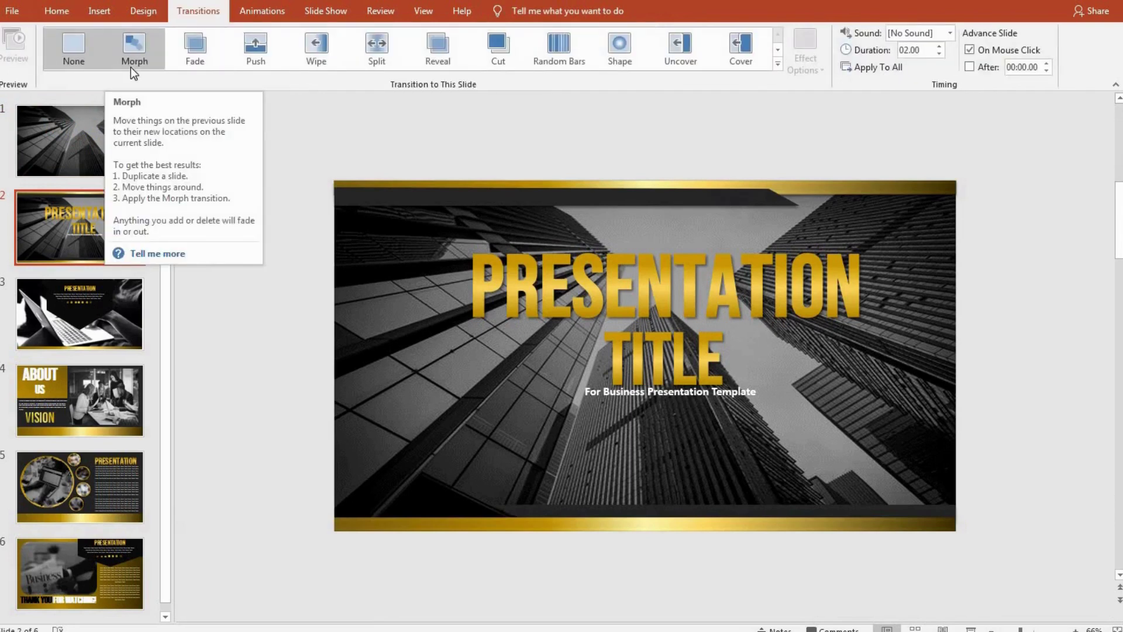
left_click(131, 67)
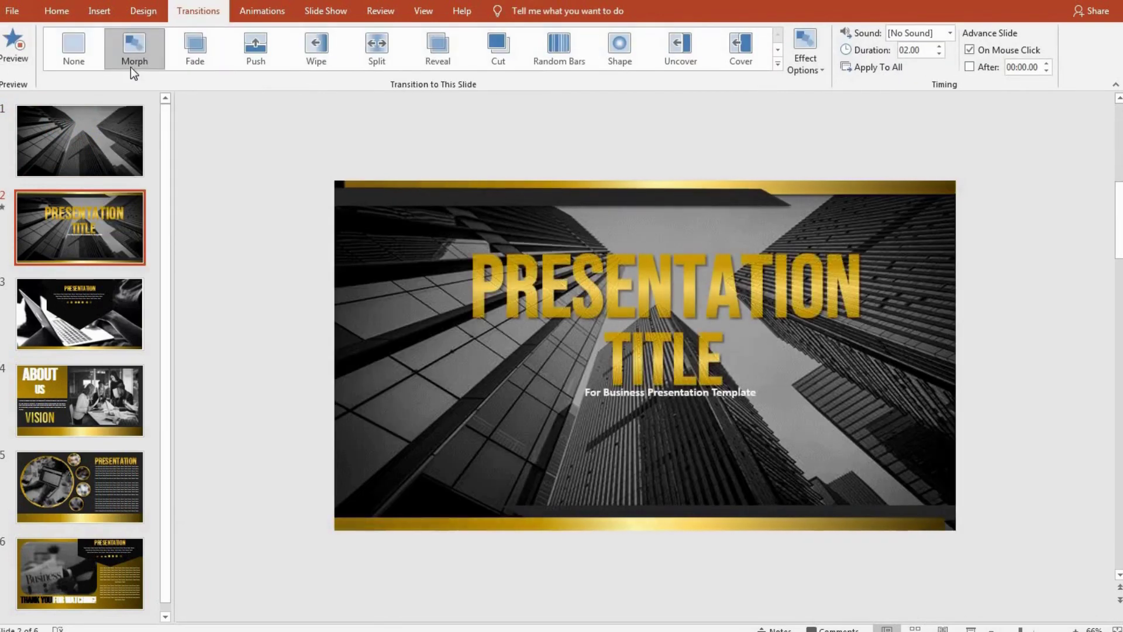
left_click(477, 234)
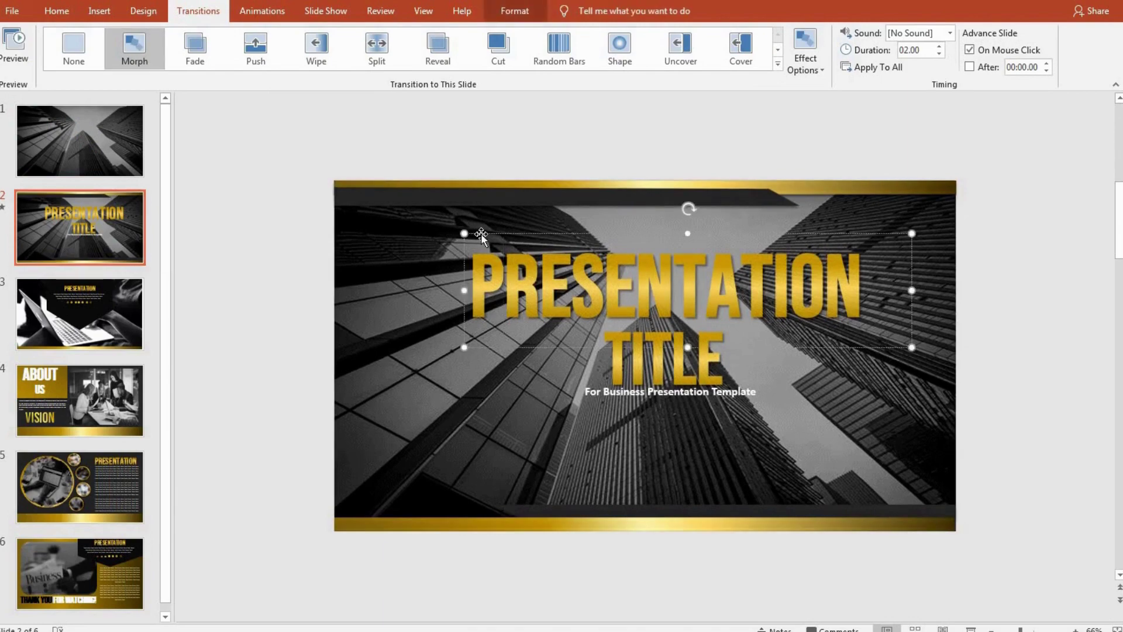
left_click(262, 11)
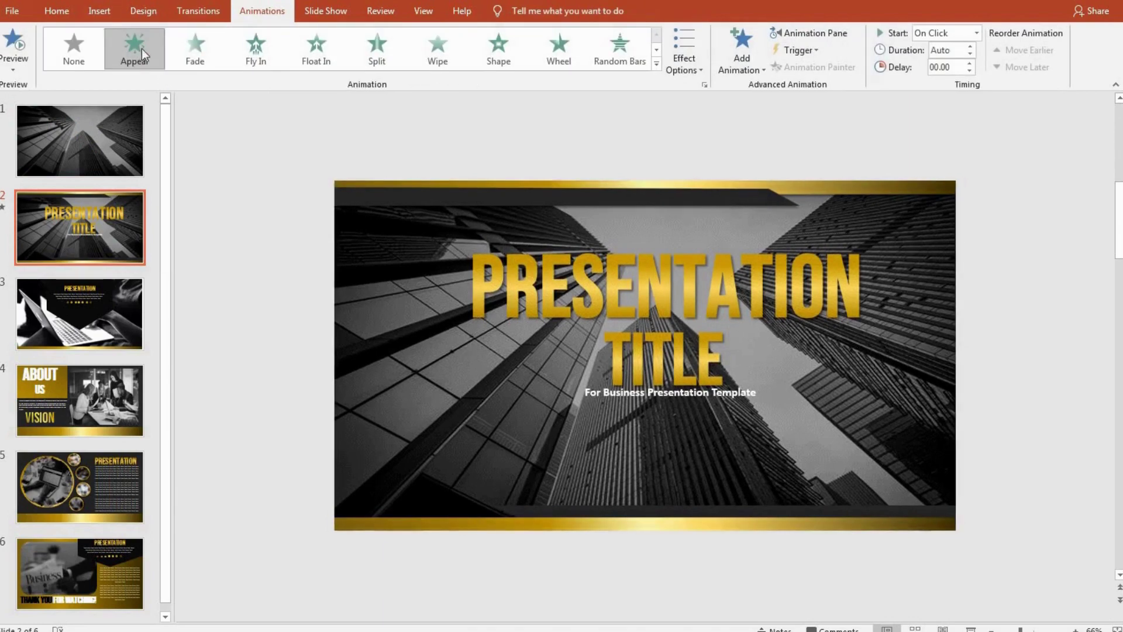
left_click(193, 49)
left_click(617, 329)
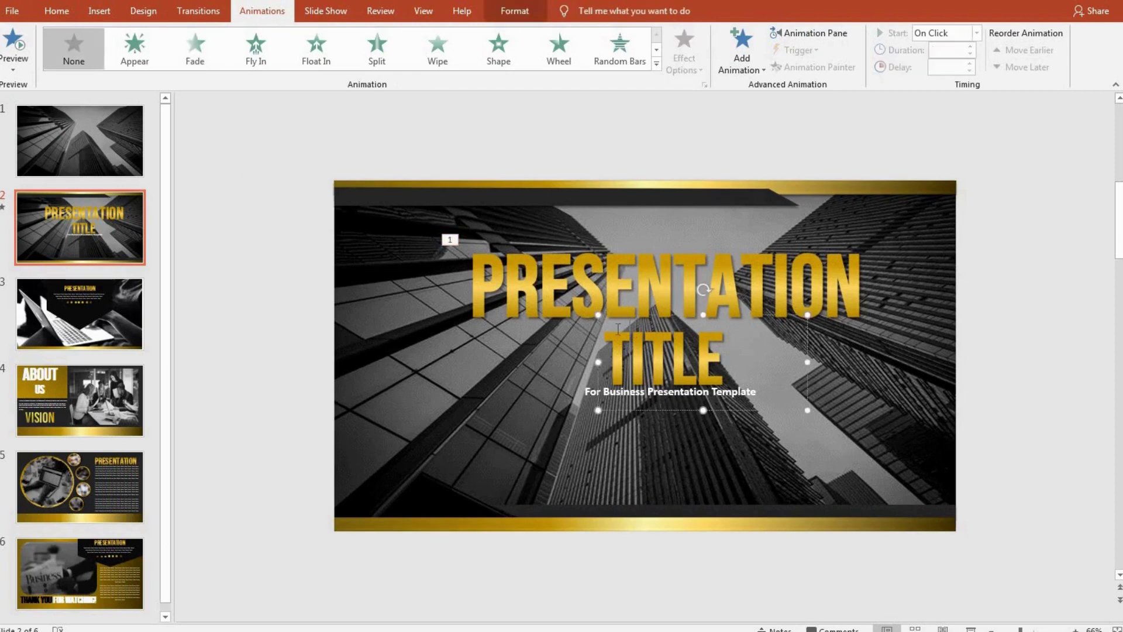
left_click(195, 49)
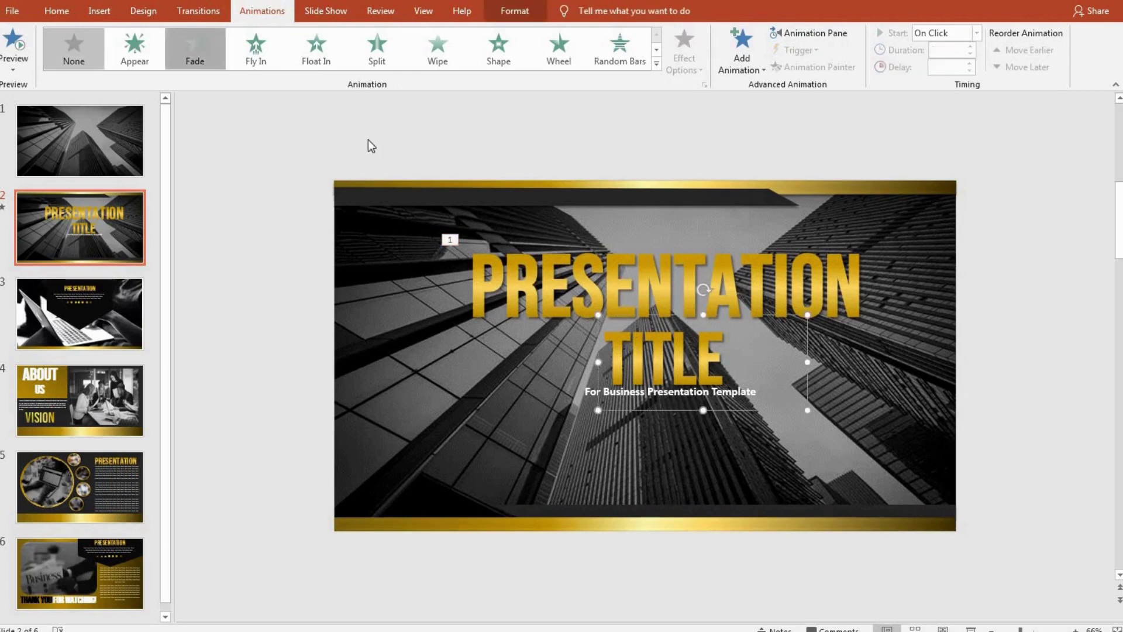
- Animate slide 2's subtitle with Float In using the Float Up direction
left_click(586, 392)
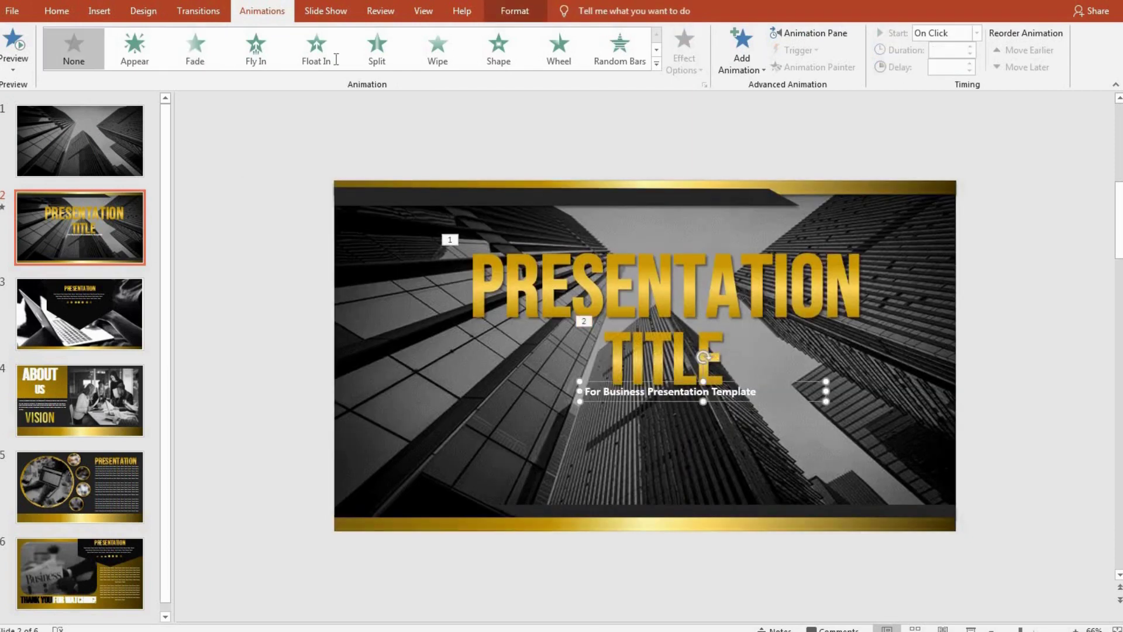
left_click(338, 55)
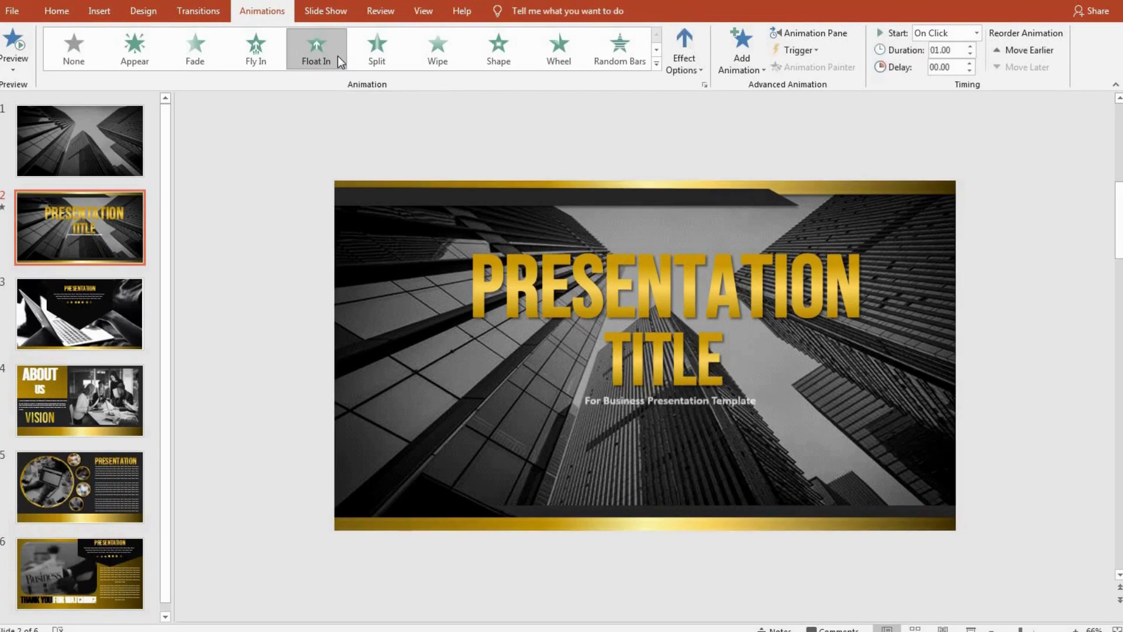
left_click(682, 46)
left_click(689, 150)
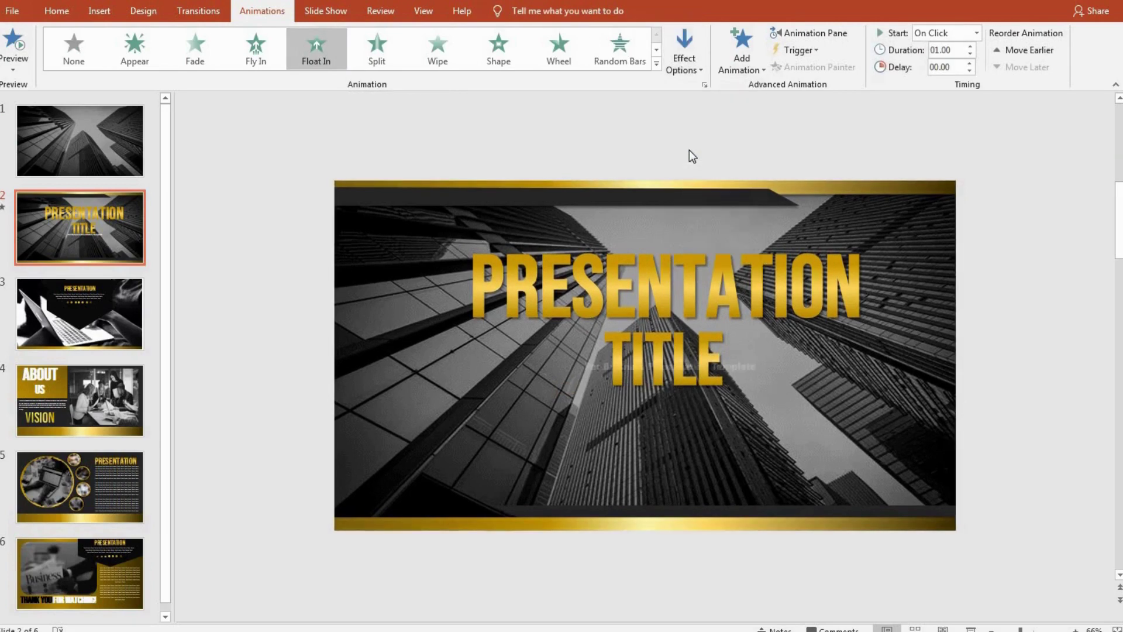
left_click(684, 62)
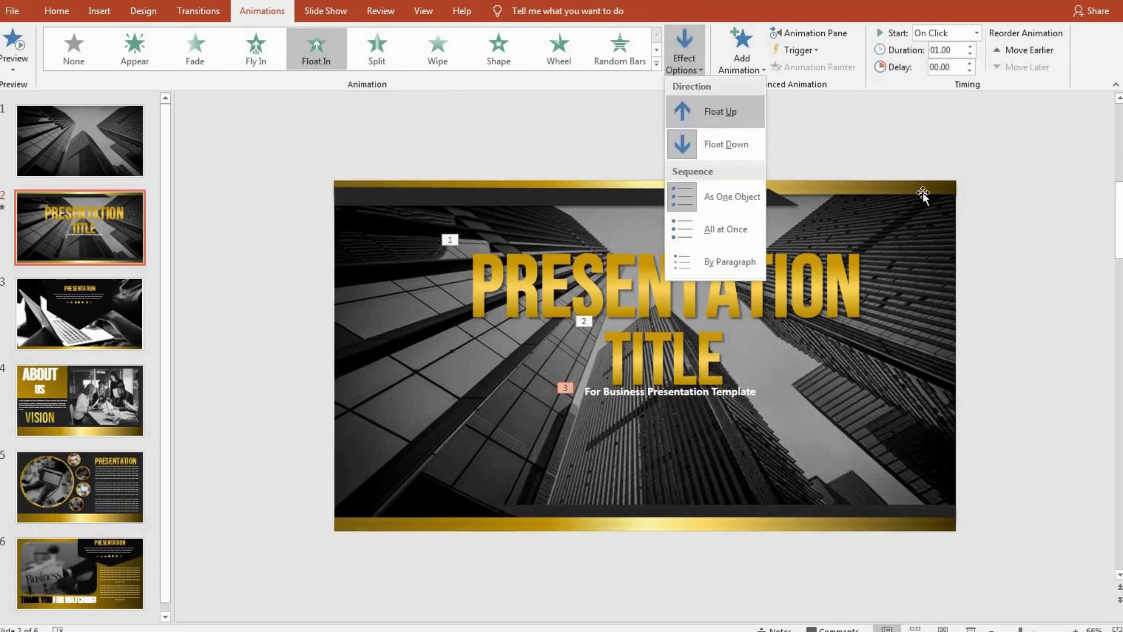
key("Return")
left_click(123, 332)
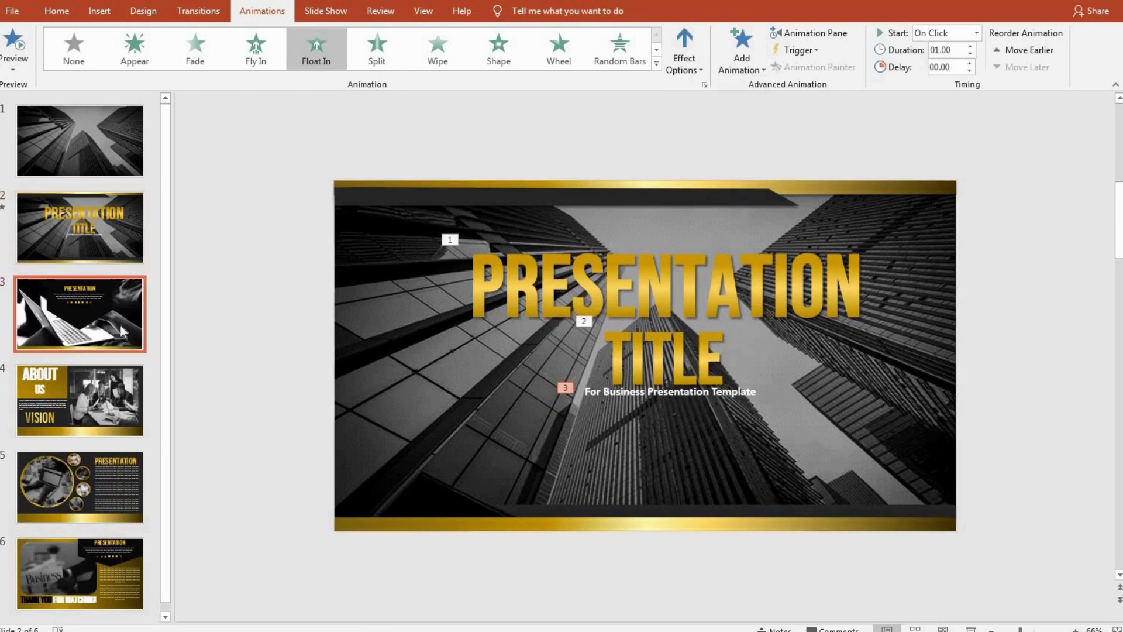
key("Up")
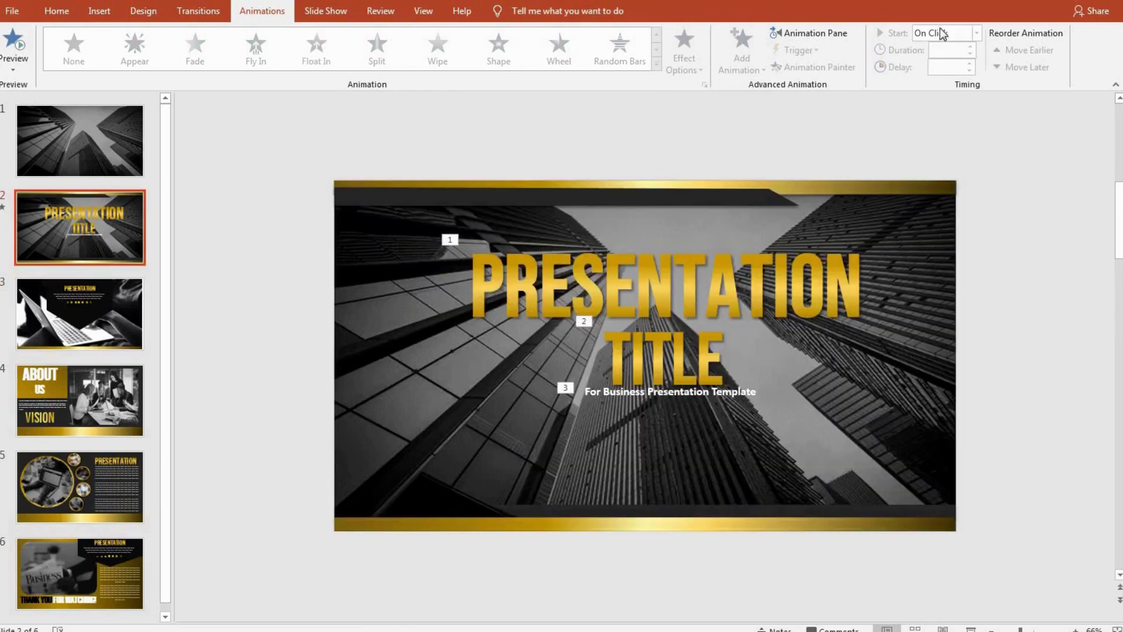
left_click(196, 13)
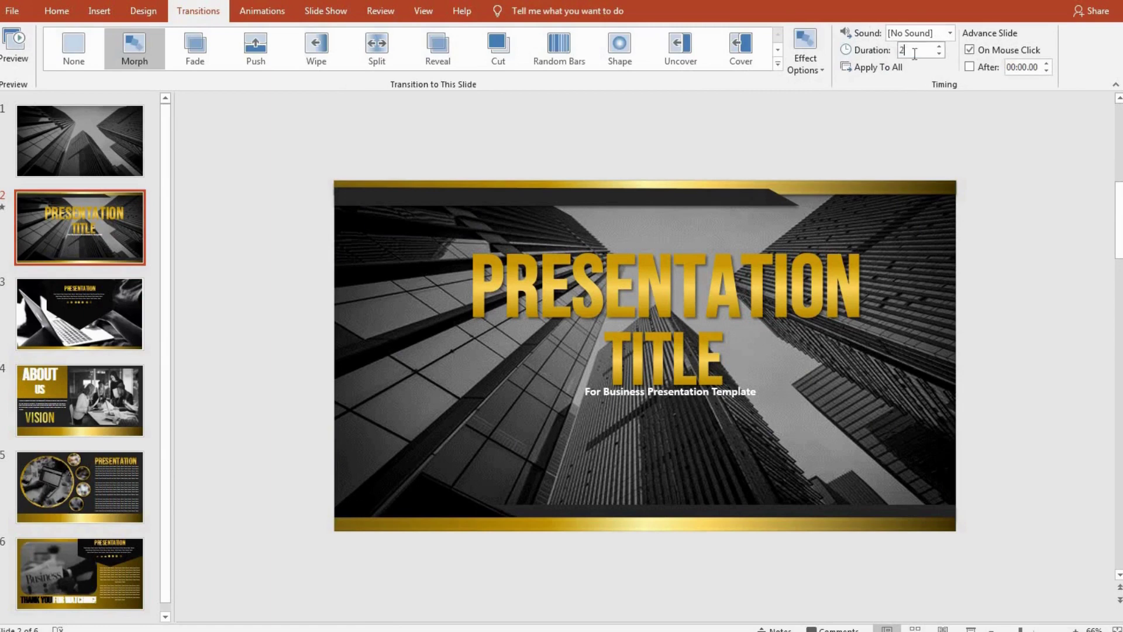
- Copy slide 3's black pentagon and paste it onto slide 2, below the slide
key("Down")
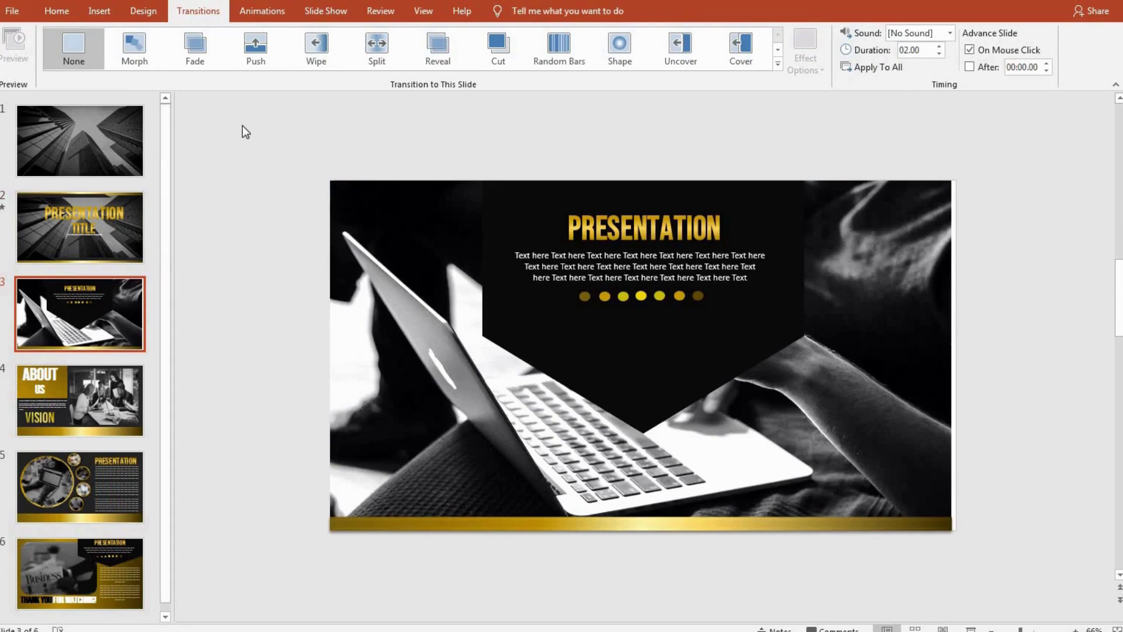
left_click(600, 316)
key("Page_Up")
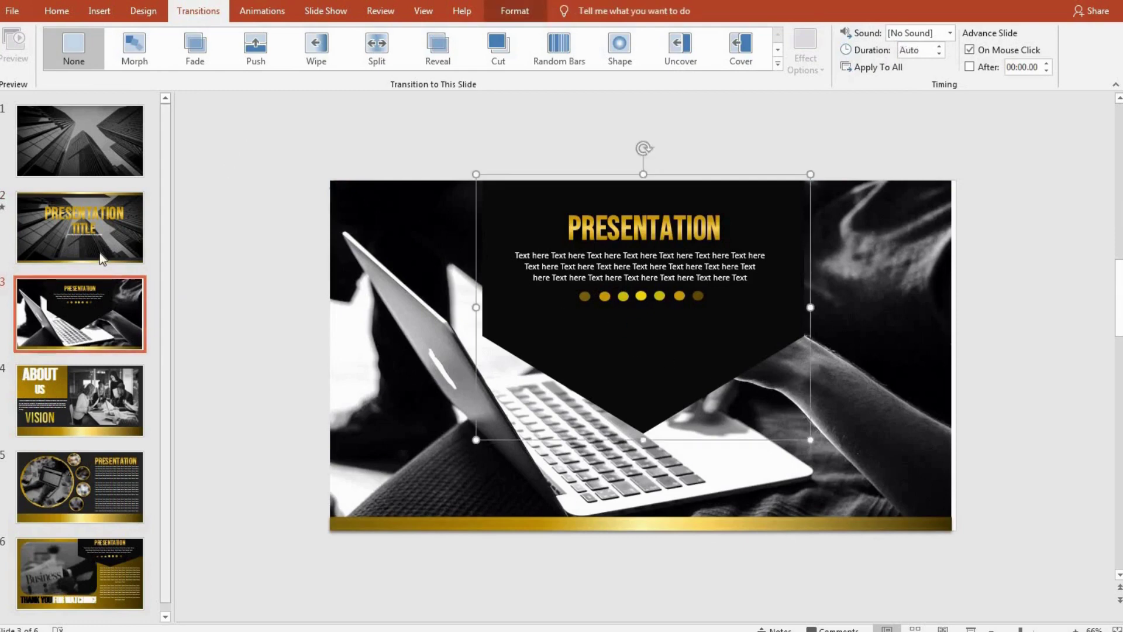
key("ctrl+v")
mouse_move(622, 279)
left_mouse_down()
mouse_move(549, 446)
mouse_move(546, 502)
left_mouse_up()
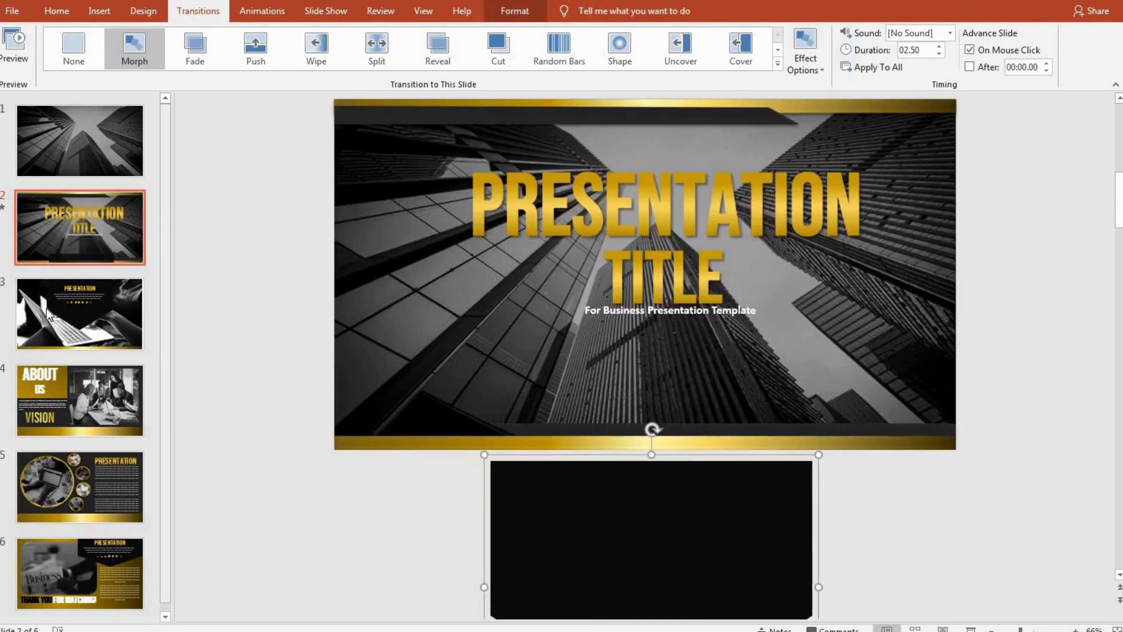
- Move the pentagon up over slide 2's title and shift slide 1's photo down to fill it
key("Page_Down")
left_click(147, 43)
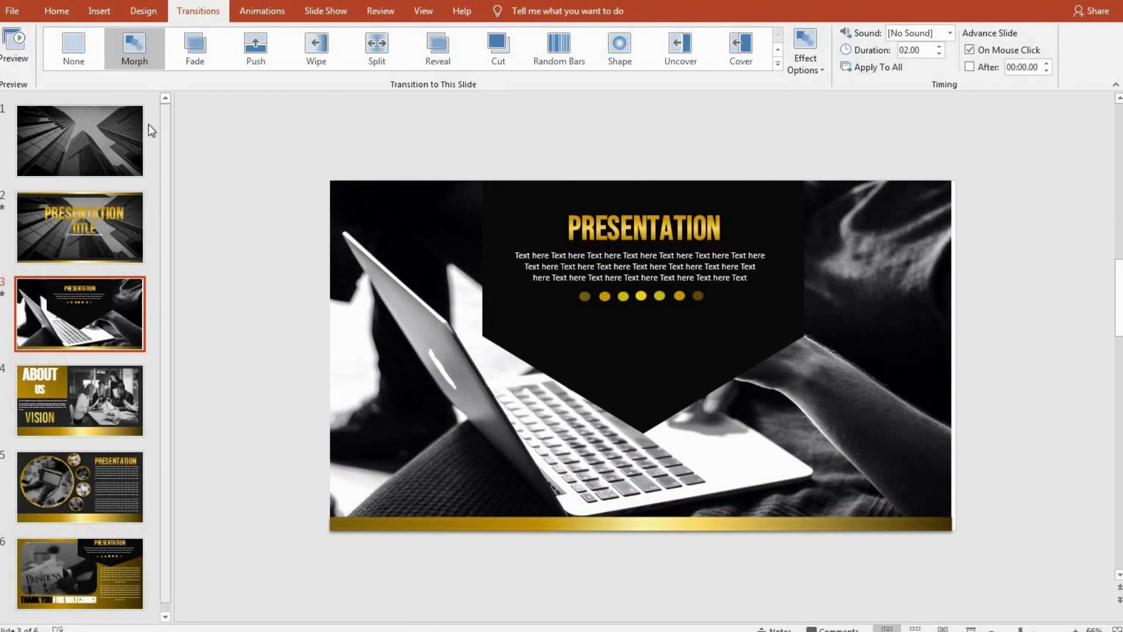
key("Page_Up")
left_click_drag(684, 592, 692, 414)
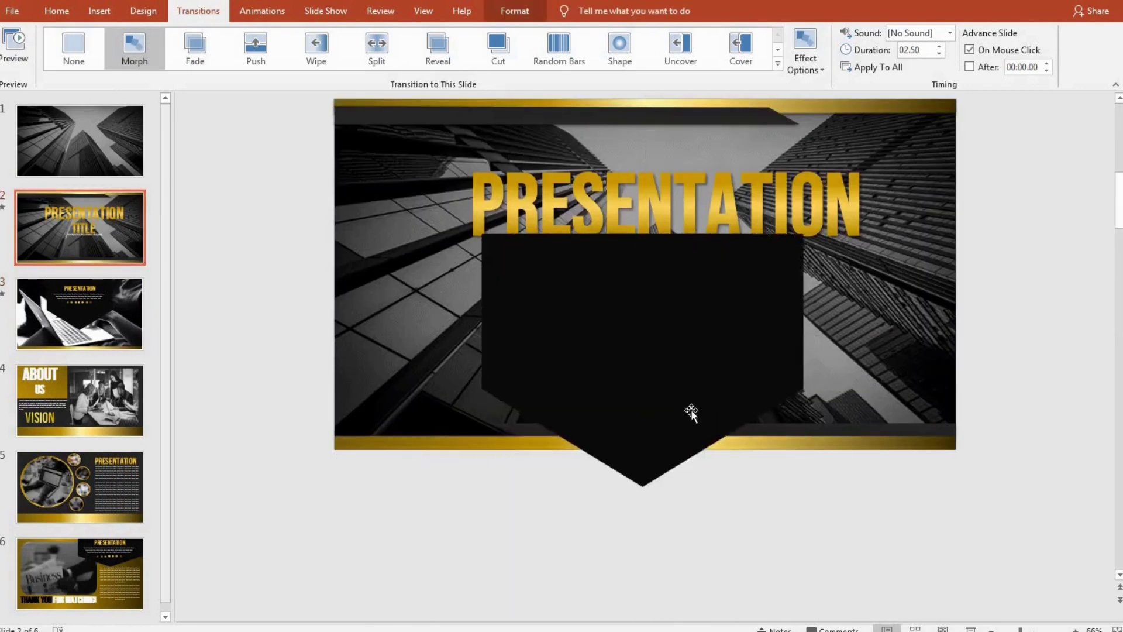
key("Page_Up")
left_click_drag(692, 304, 692, 461)
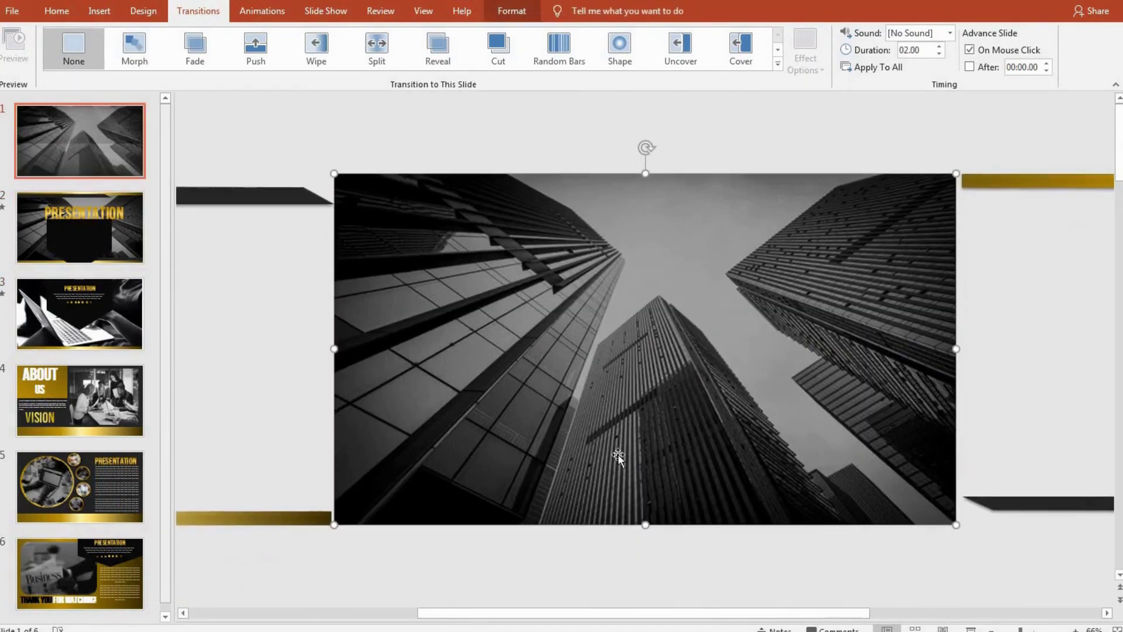
left_click(88, 253)
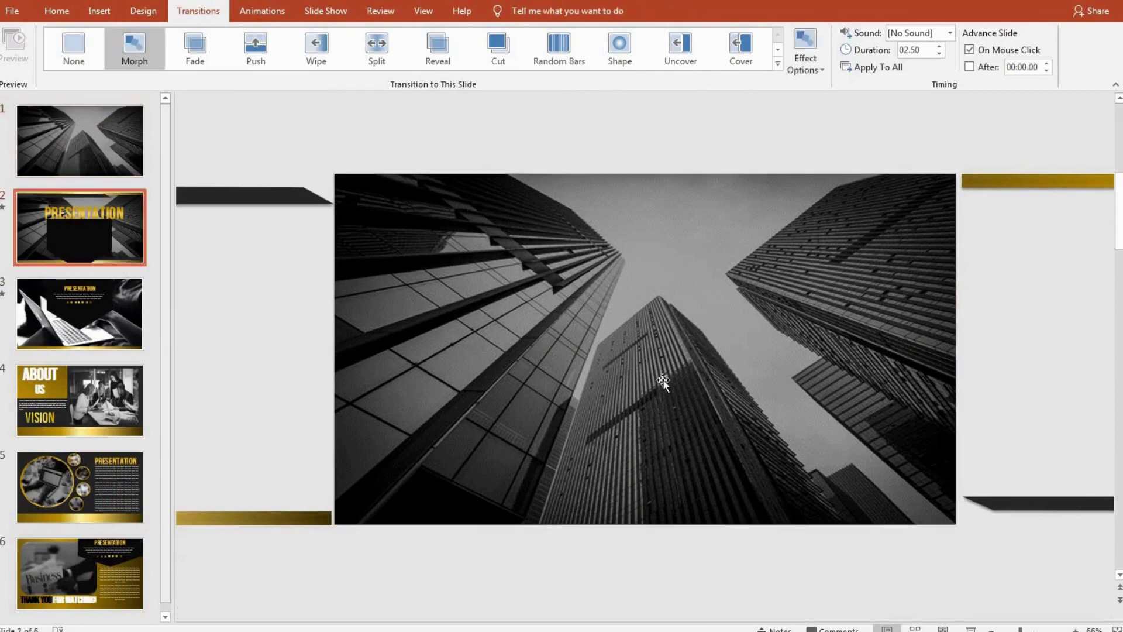
mouse_move(673, 439)
left_mouse_down()
mouse_move(656, 321)
mouse_move(632, 285)
mouse_move(646, 220)
left_mouse_up()
- Set slide 3's transition to Morph with a 02.00 duration, trying Push before returning to Morph
left_click(101, 344)
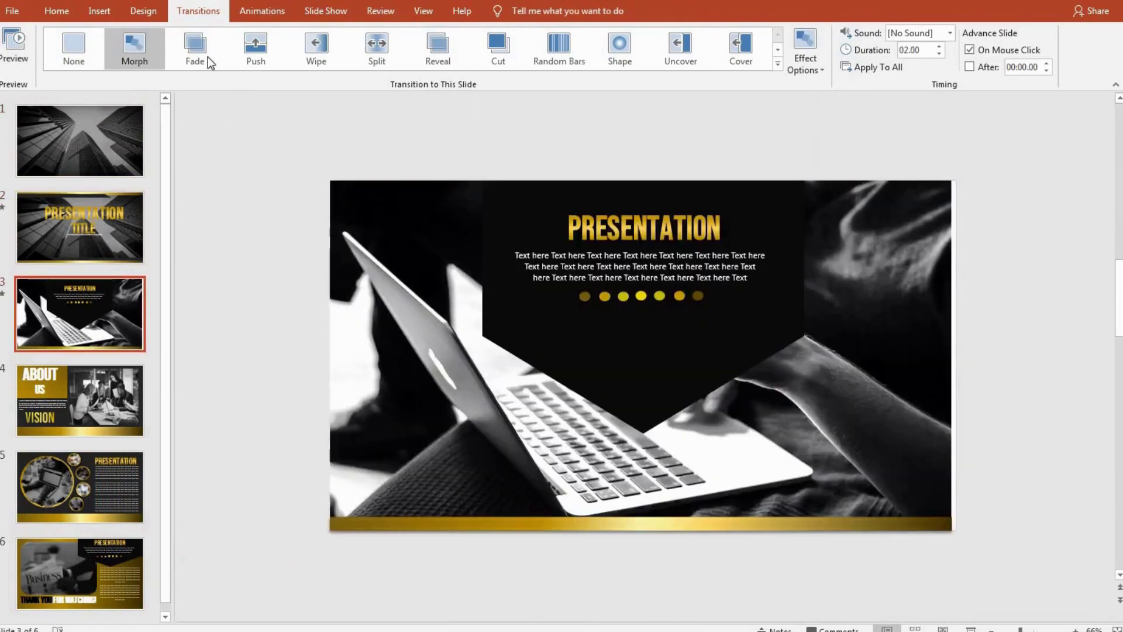
left_click(134, 45)
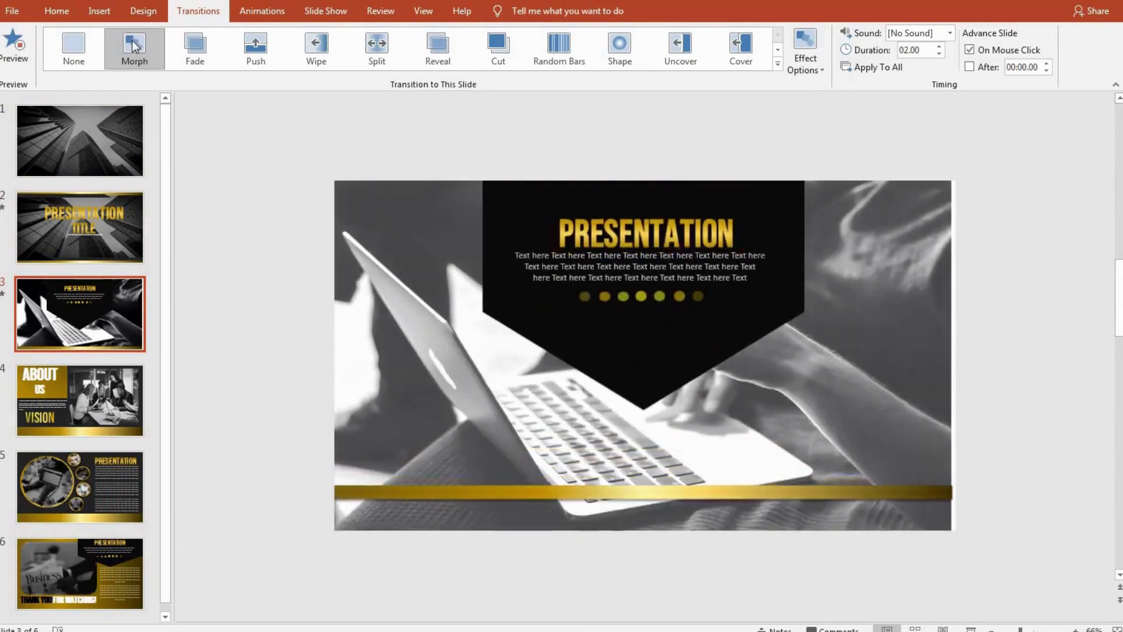
left_click(368, 245)
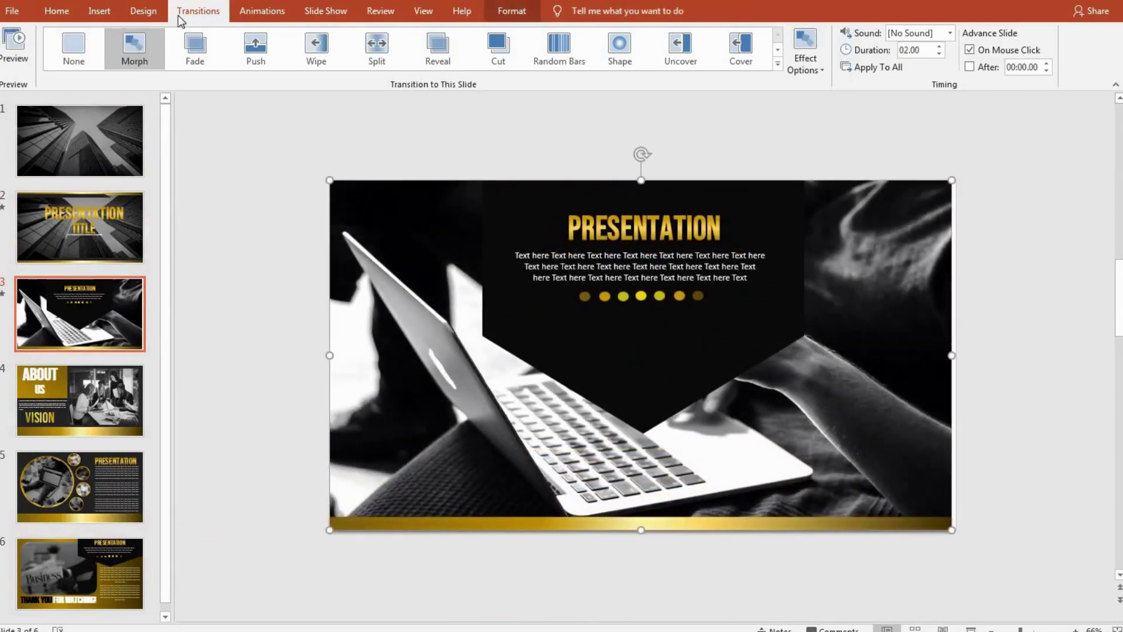
left_click(252, 51)
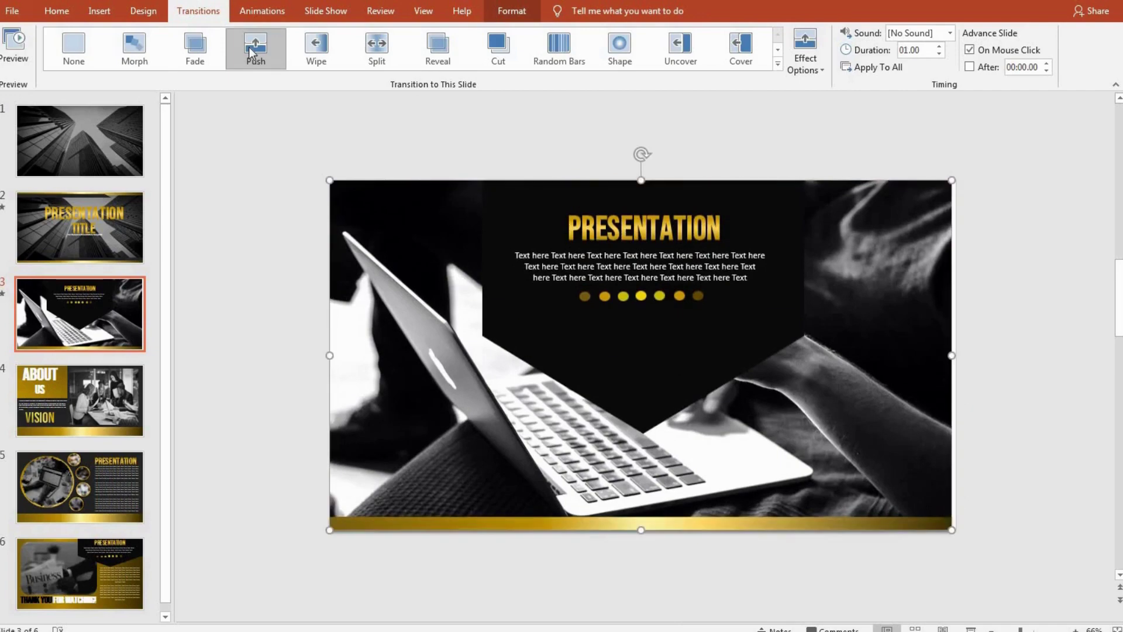
left_click(136, 46)
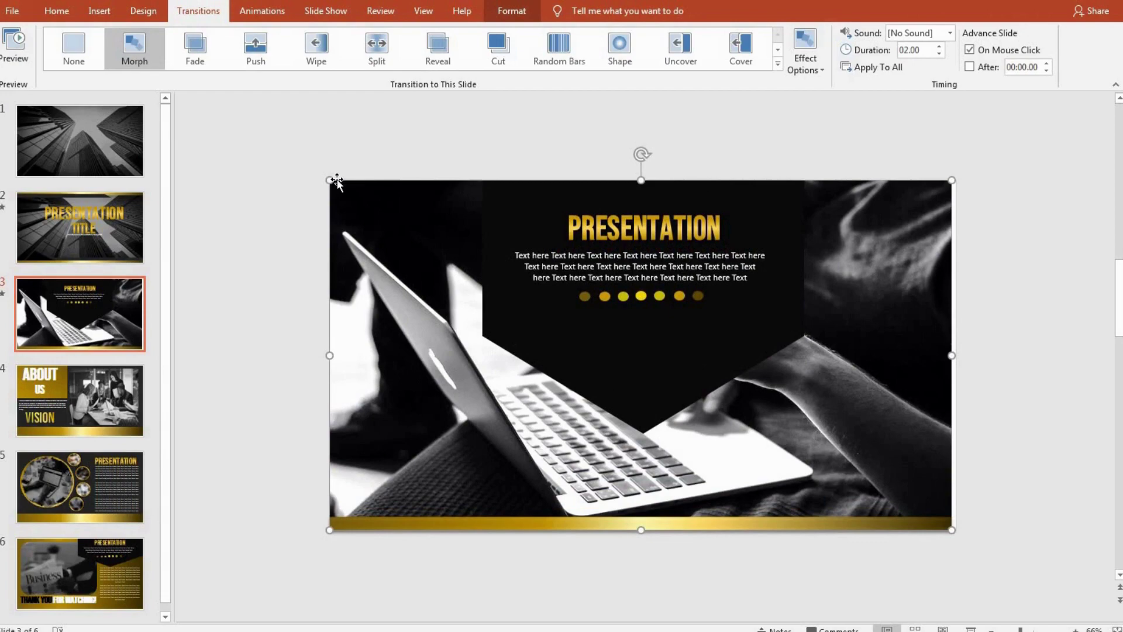
- Replay slide 3's Morph preview and select the row of gold dots
left_click(131, 44)
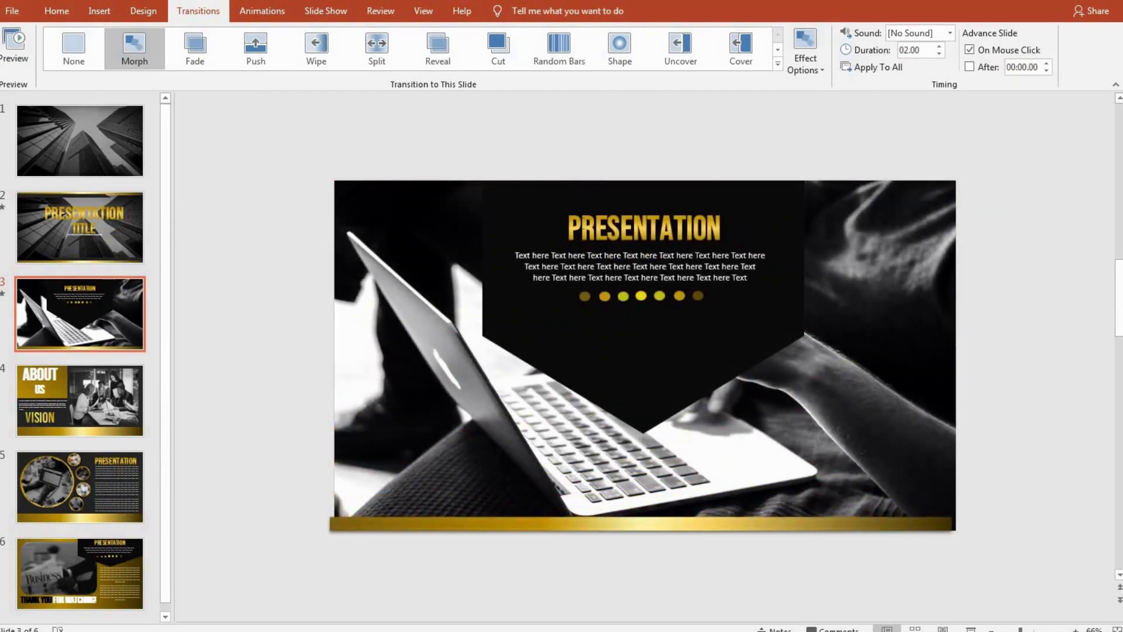
left_click(583, 296)
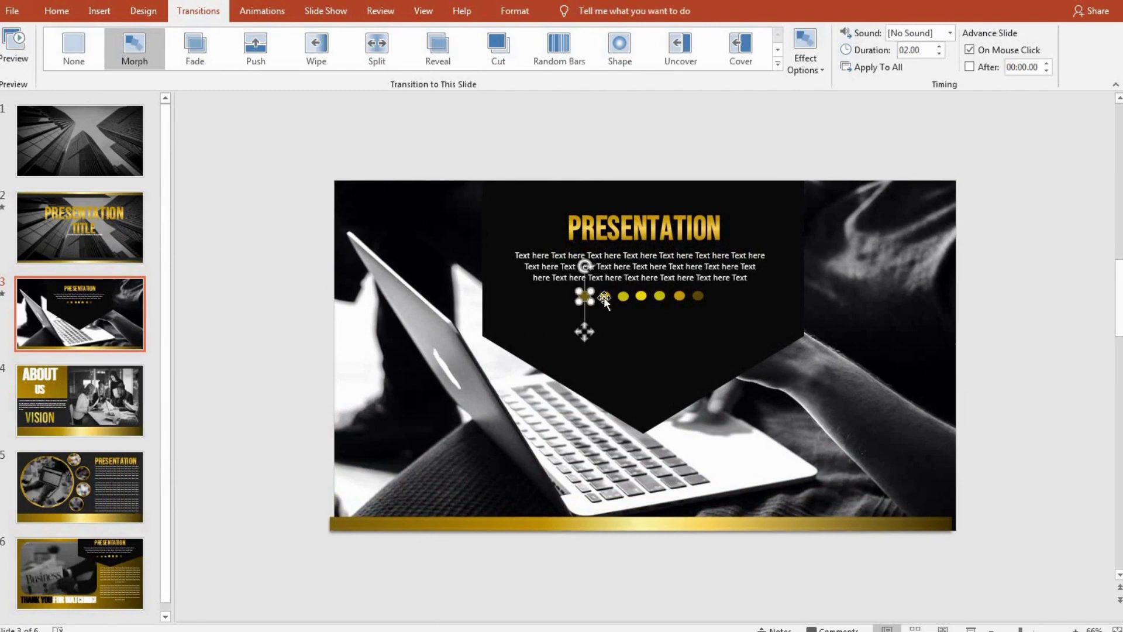
left_click(622, 296, "shift")
left_click(641, 296, "shift")
left_click(659, 296, "shift")
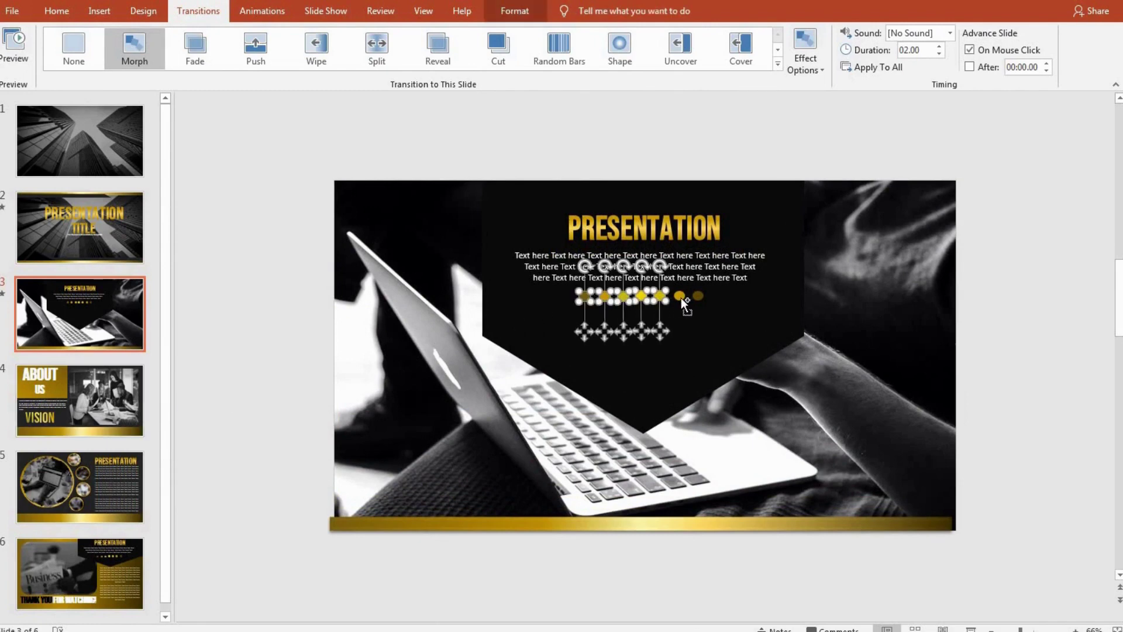
left_click(679, 296, "shift")
- Give the gold dots a Diamond entrance effect, preview it, and move on to slide 4
left_click(262, 10)
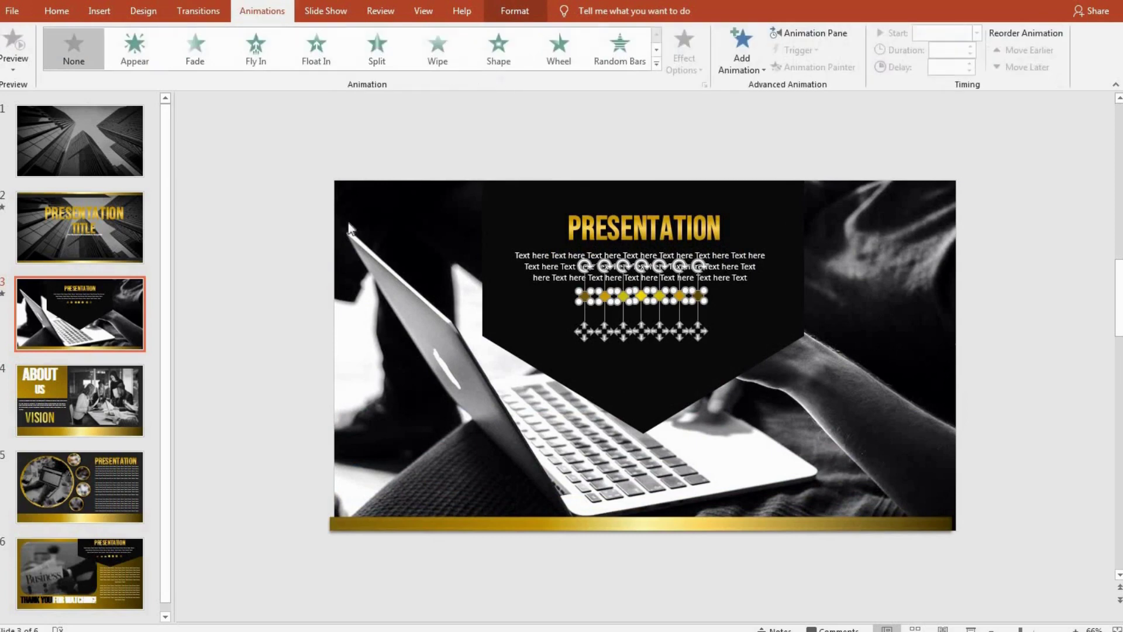
left_click(338, 220)
left_click(324, 451)
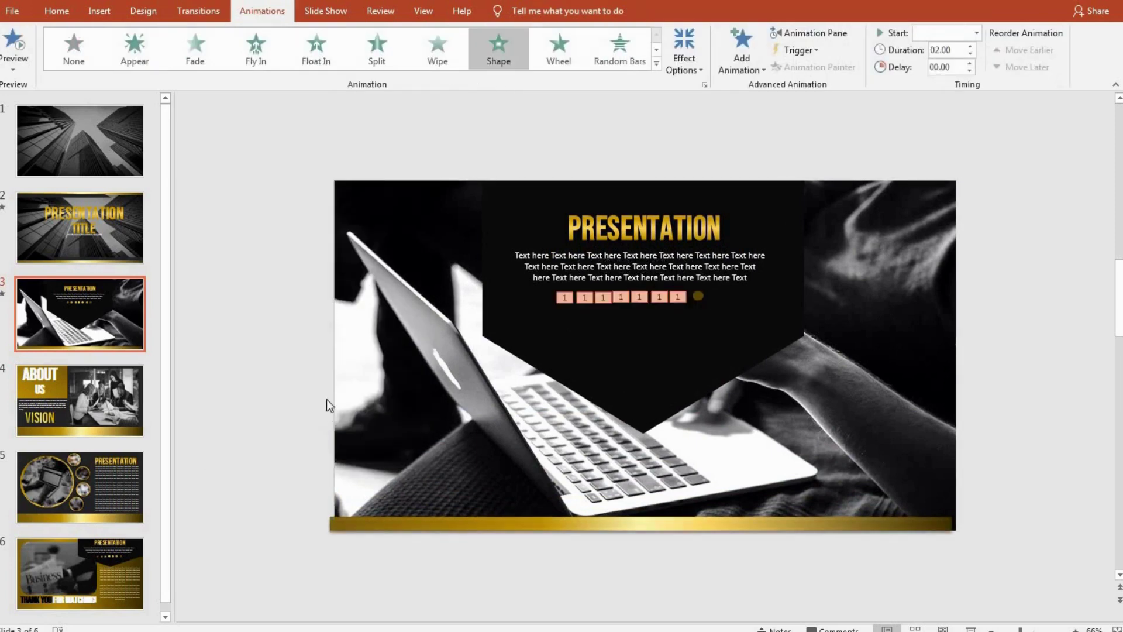
left_click(321, 370)
left_click(10, 41)
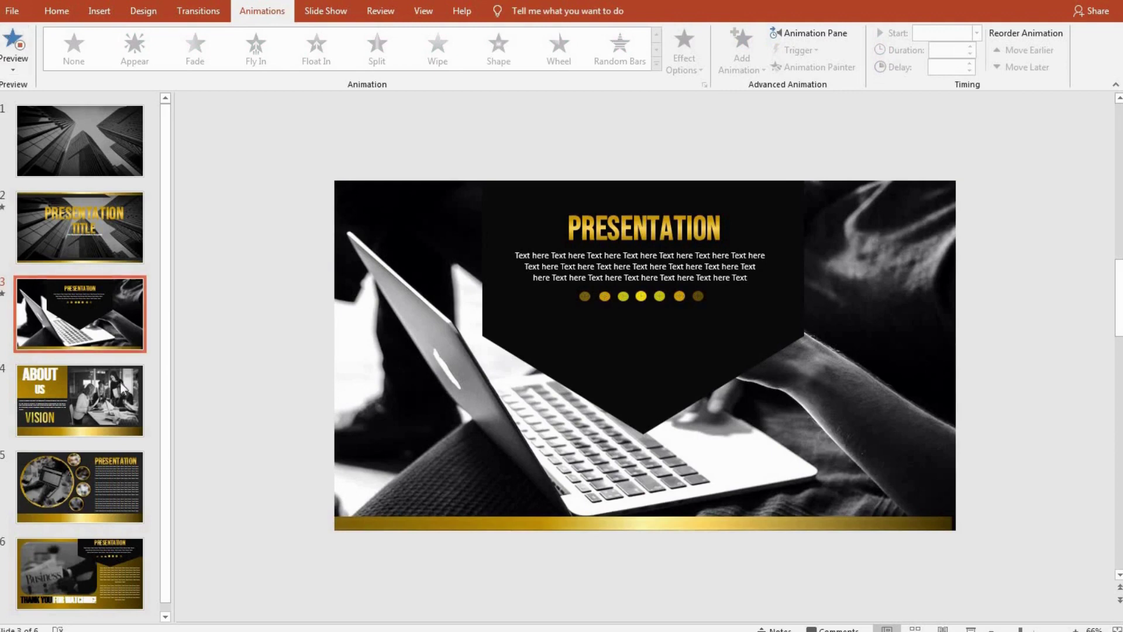
left_click(80, 427)
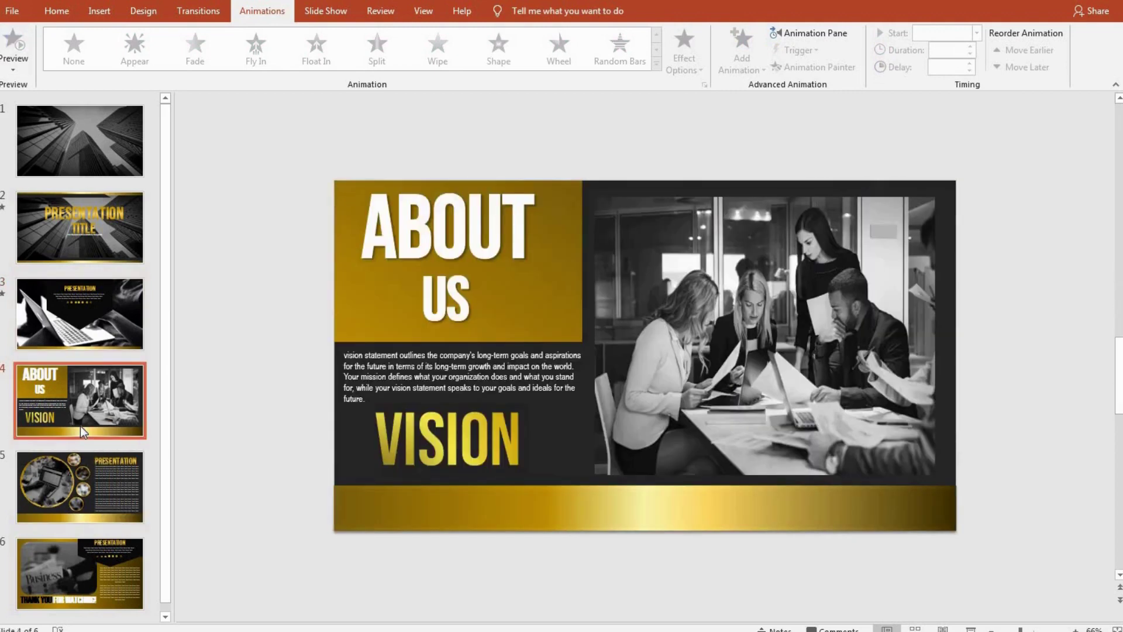
- Apply Morph to slide 4 and select its gold box, meeting photo and VISION text
left_click(352, 325)
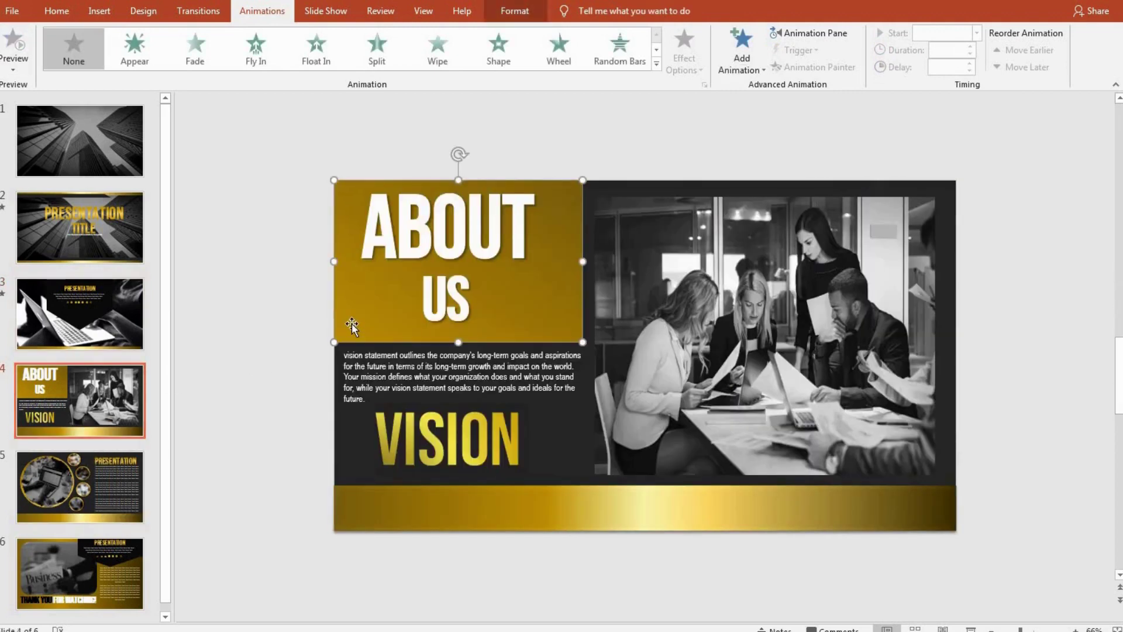
left_click(198, 11)
left_click(141, 54)
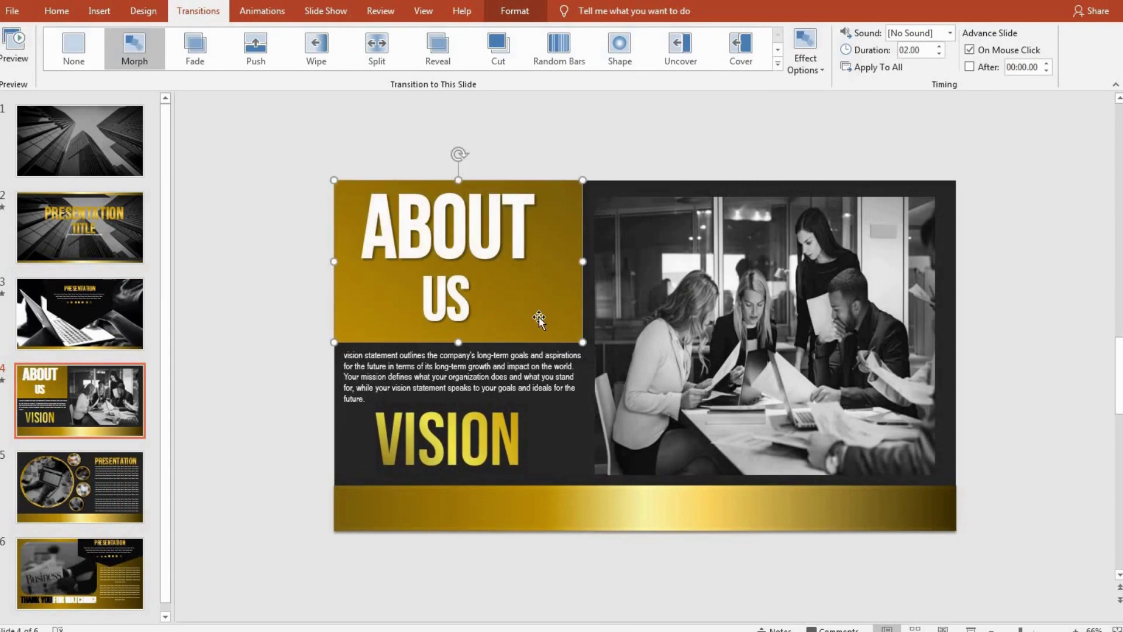
left_click(640, 293, "shift")
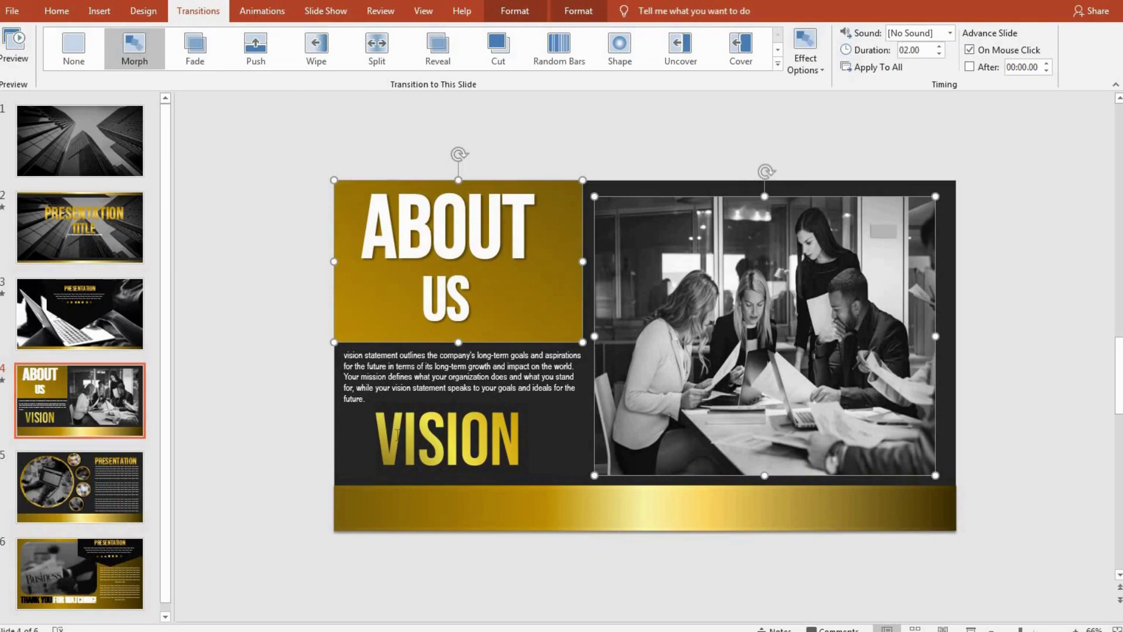
left_click(447, 439, "shift")
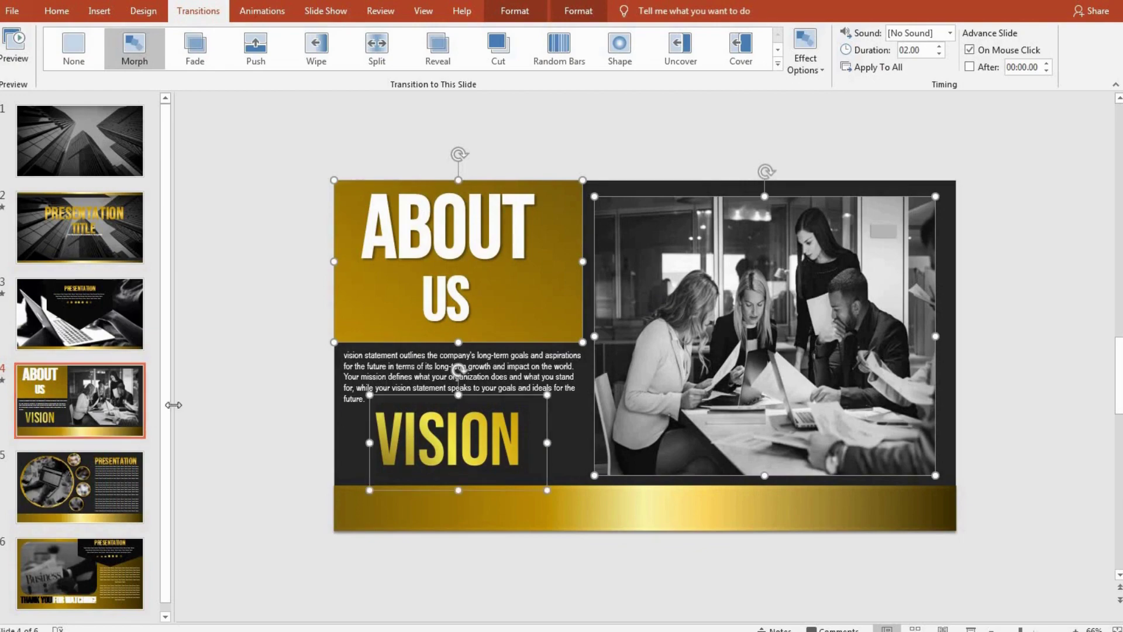
- Paste the pieces onto slide 3, parked above, left and right of the slide, then preview Morph
left_click(80, 314)
key("ctrl+v")
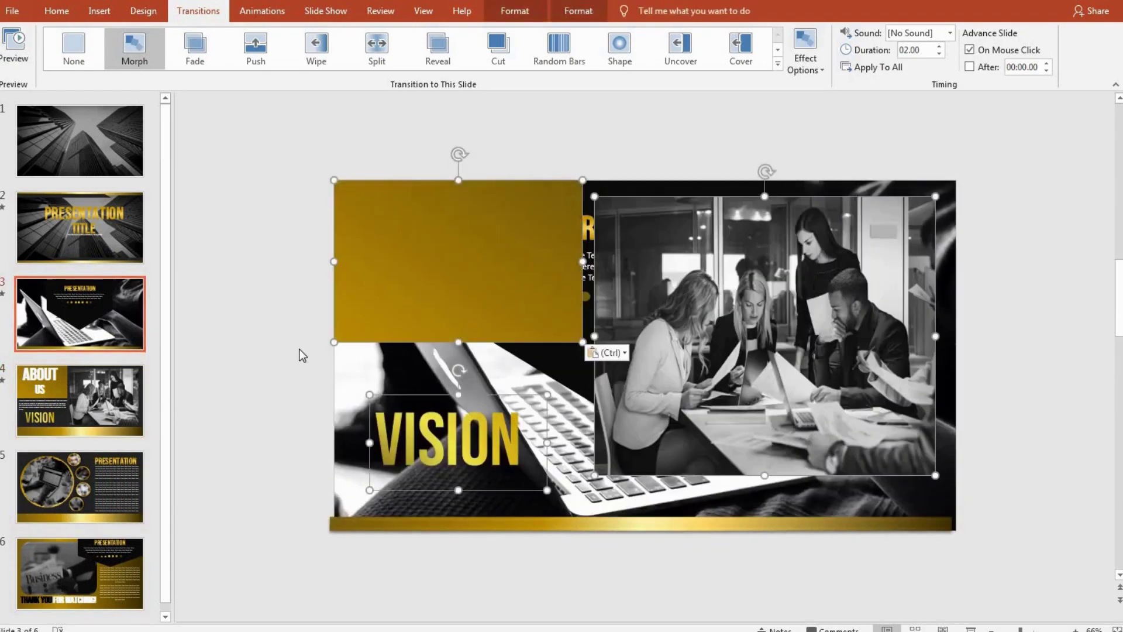
mouse_move(501, 276)
left_mouse_down()
mouse_move(404, 166)
mouse_move(456, 178)
left_mouse_up()
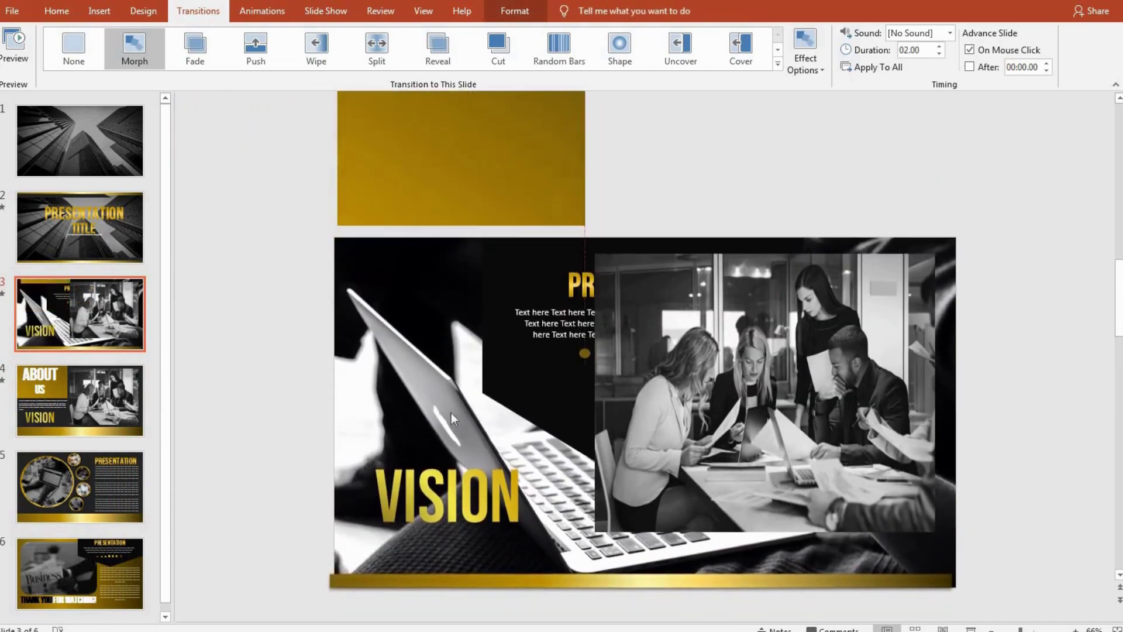
left_click(430, 490)
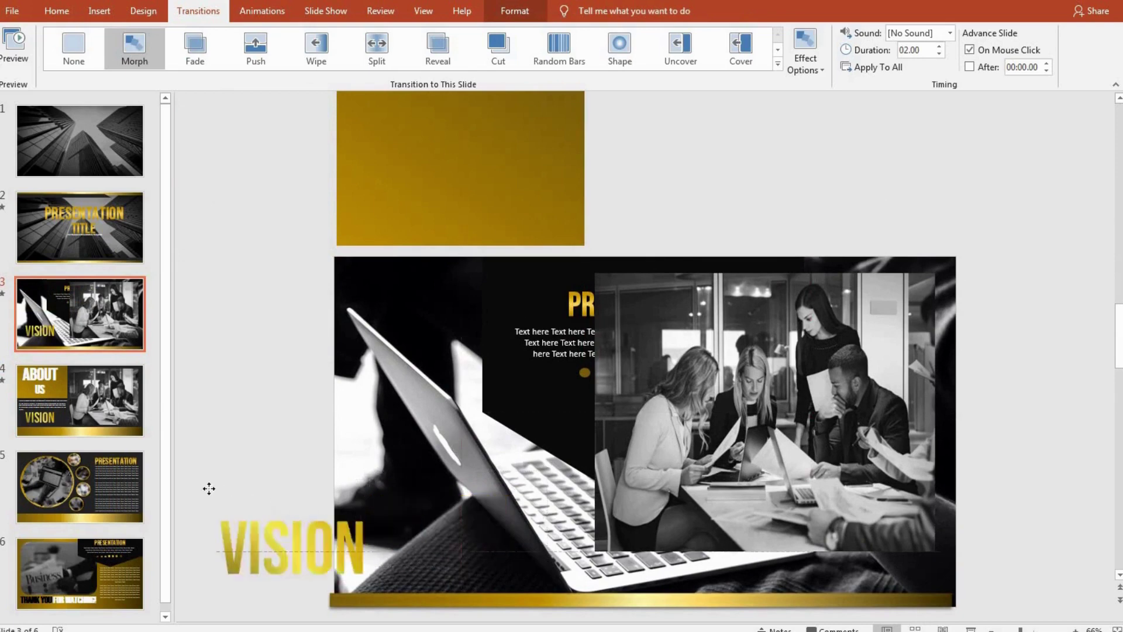
left_click_drag(421, 468, 213, 488)
left_click_drag(772, 453, 1005, 445)
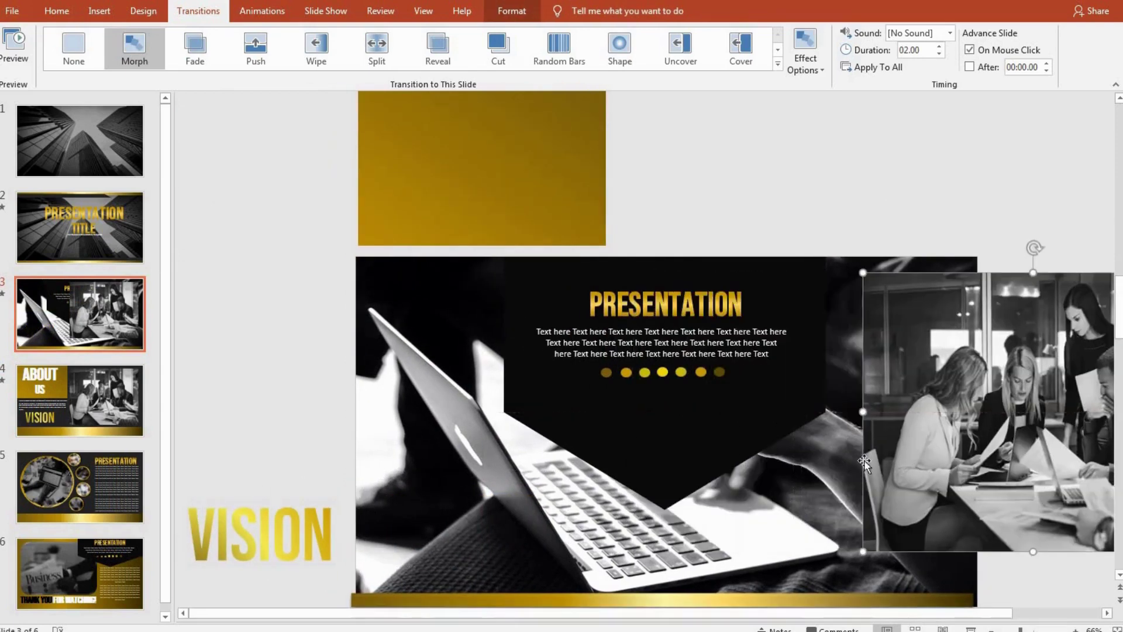
left_click(79, 400)
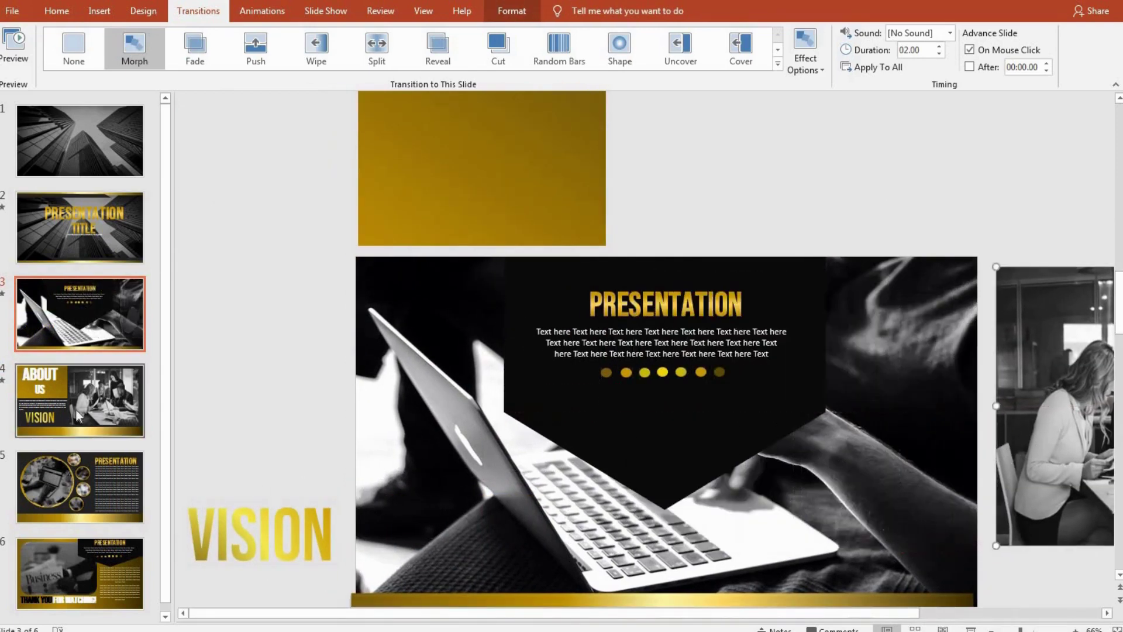
left_click(134, 47)
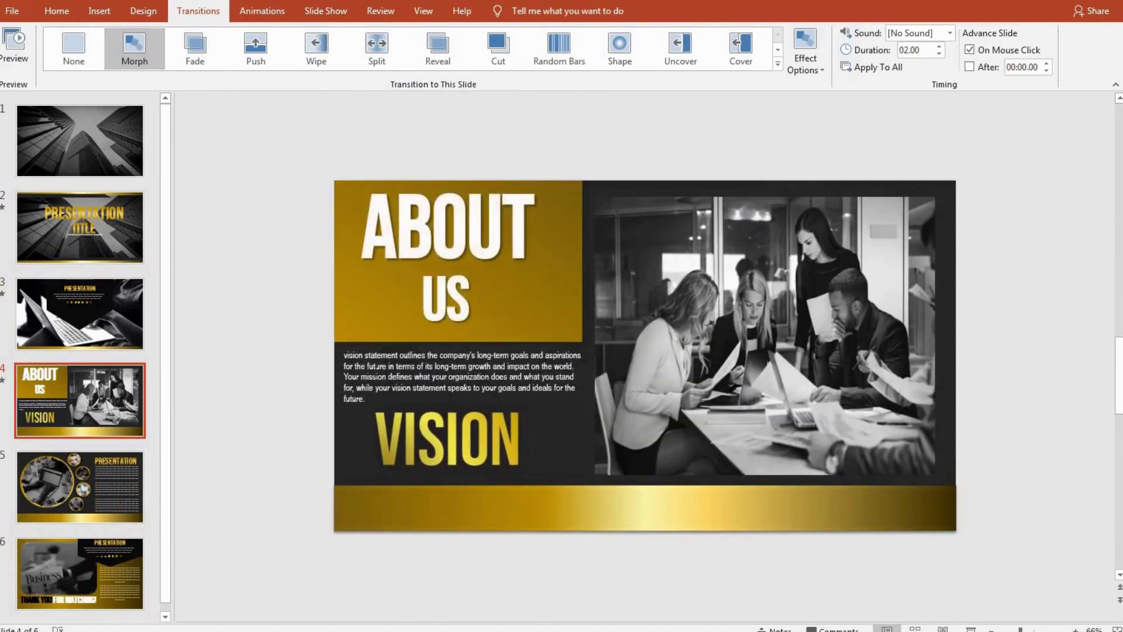
- Select slide 3's PRESENTATION title, body text and all gold dots together
left_click(69, 315)
left_click(540, 342)
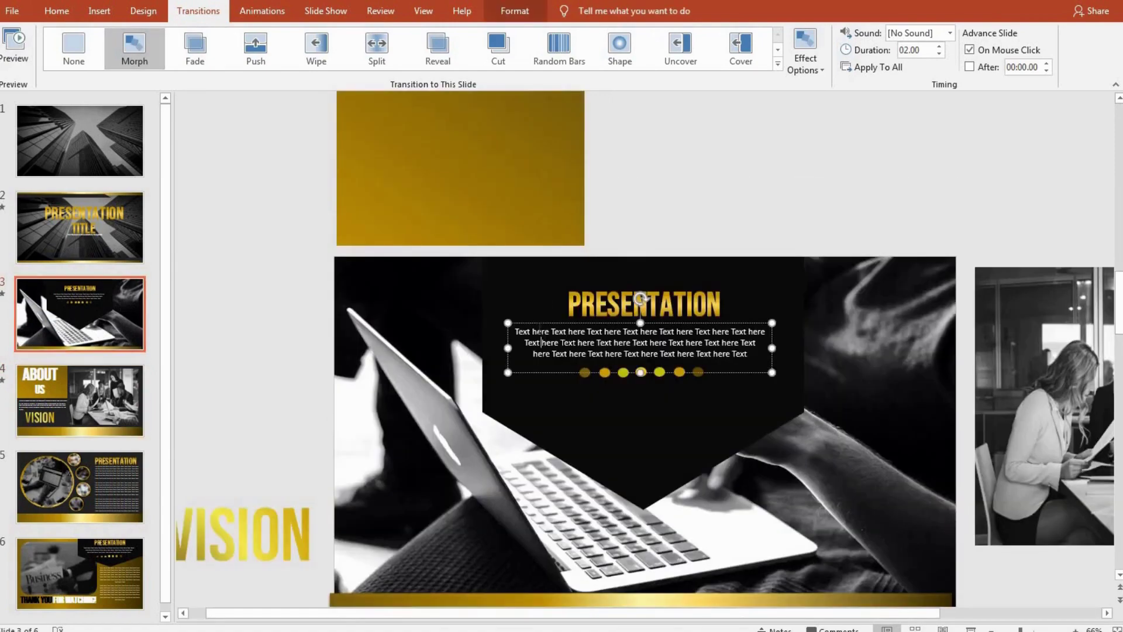
left_click(580, 303, "shift")
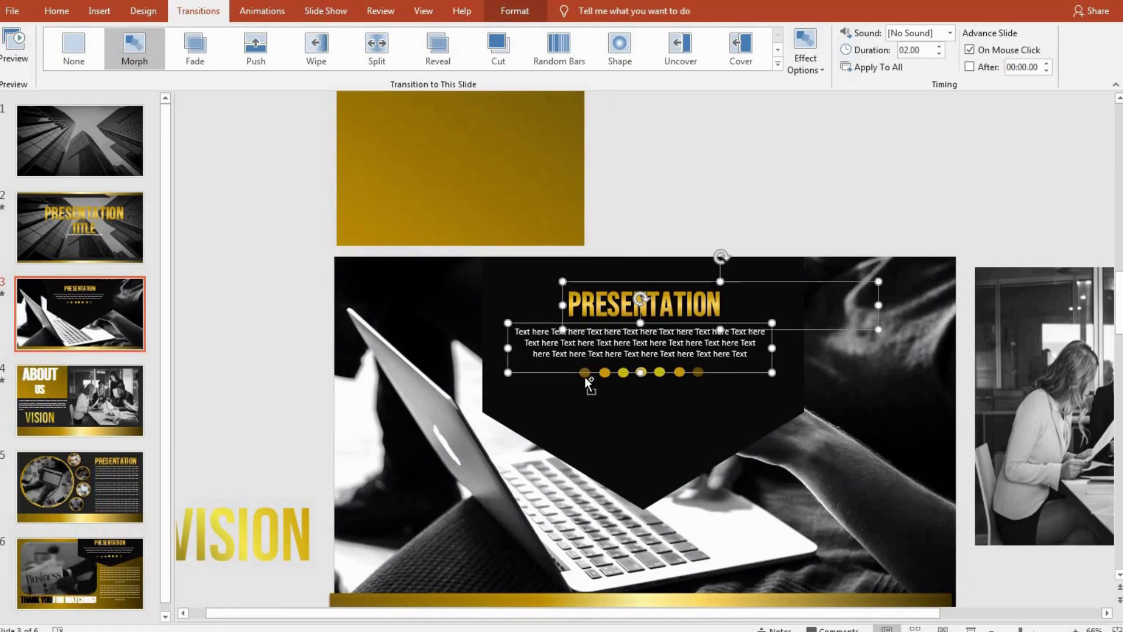
left_click(585, 374, "shift")
left_click(601, 373, "shift")
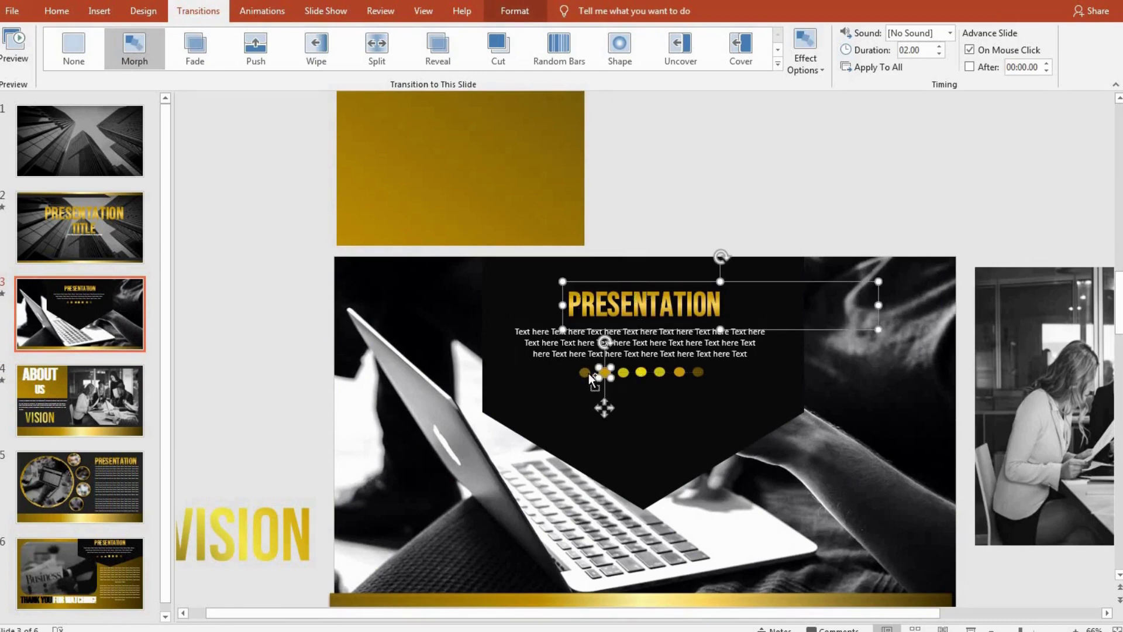
left_click(587, 373, "shift")
left_click(543, 345, "shift")
left_click(623, 372, "shift")
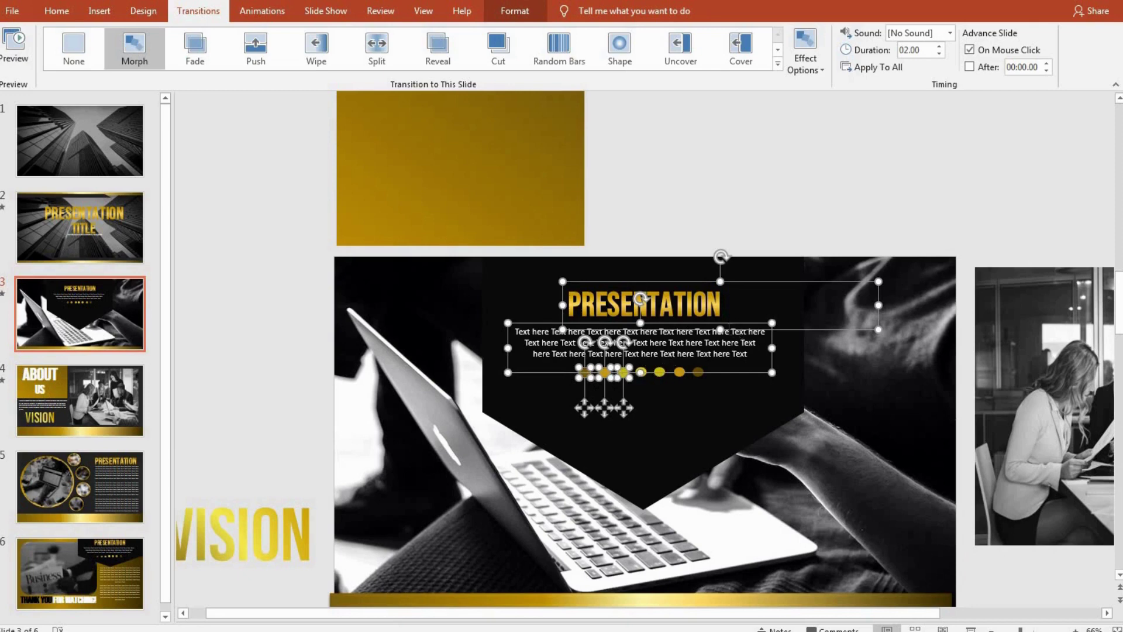
left_click(641, 301, "shift")
left_click(753, 367, "shift")
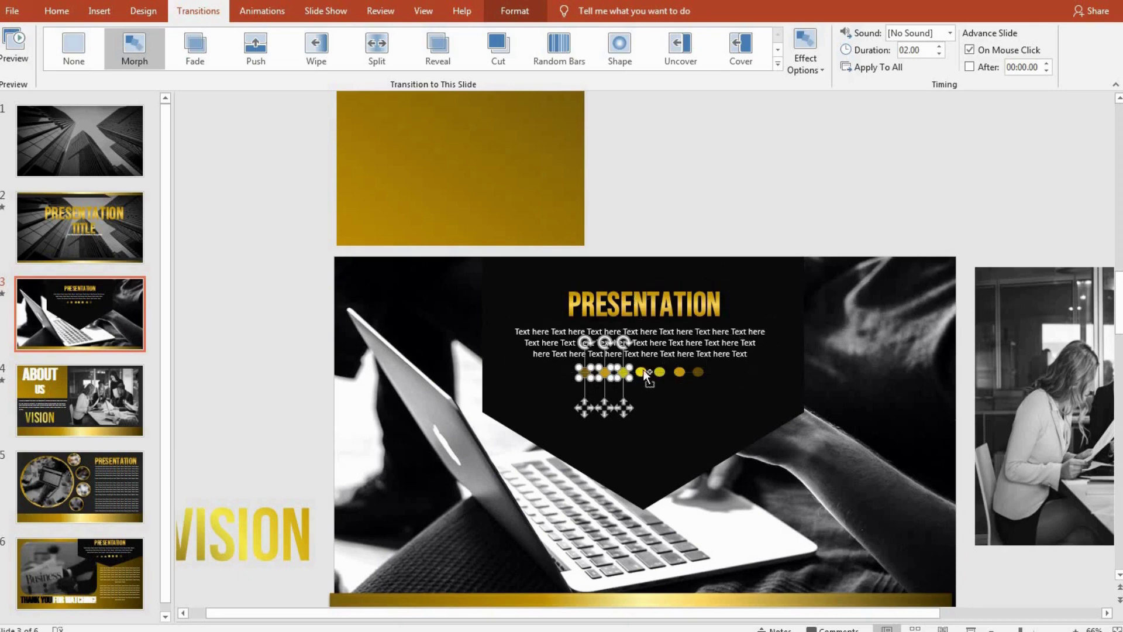
left_click(660, 372, "shift")
left_click(679, 372, "shift")
left_click(698, 372, "shift")
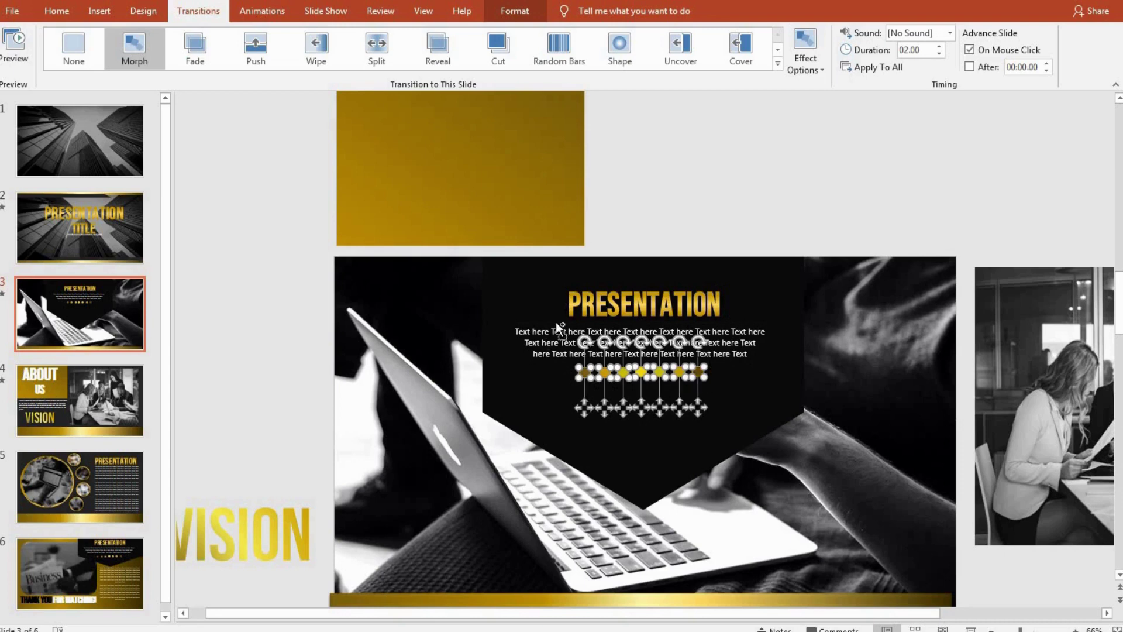
left_click(553, 331, "shift")
left_click(641, 299, "shift")
- Paste the title, text and dots onto slide 4 above its top edge and preview Morph
key("ctrl+c")
scroll(303, 407, "down", 3)
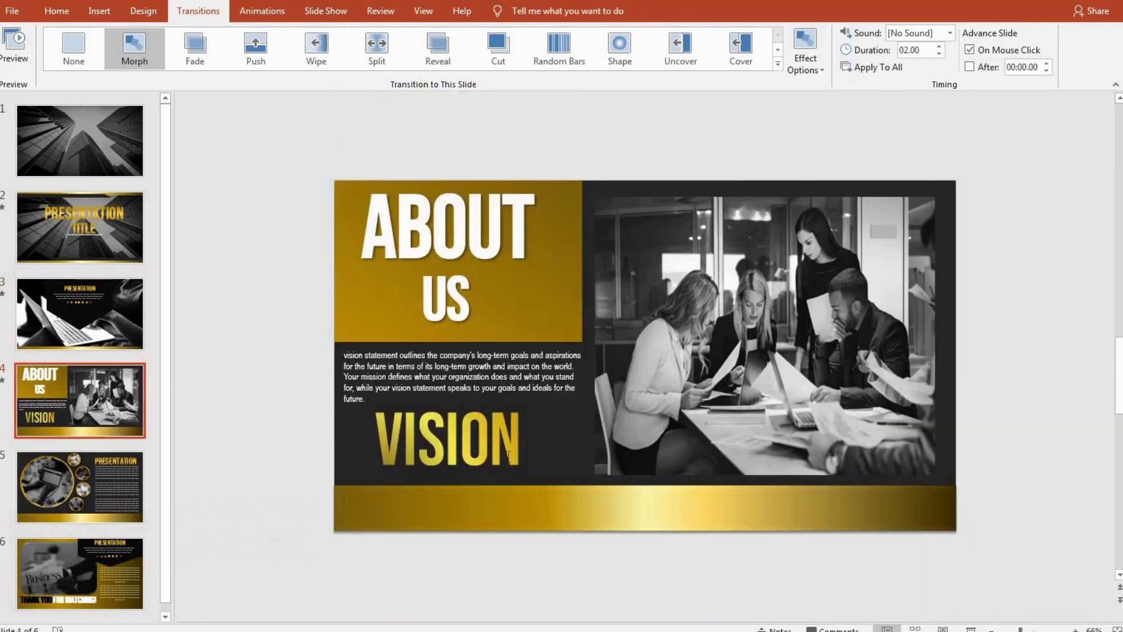
key("ctrl+v")
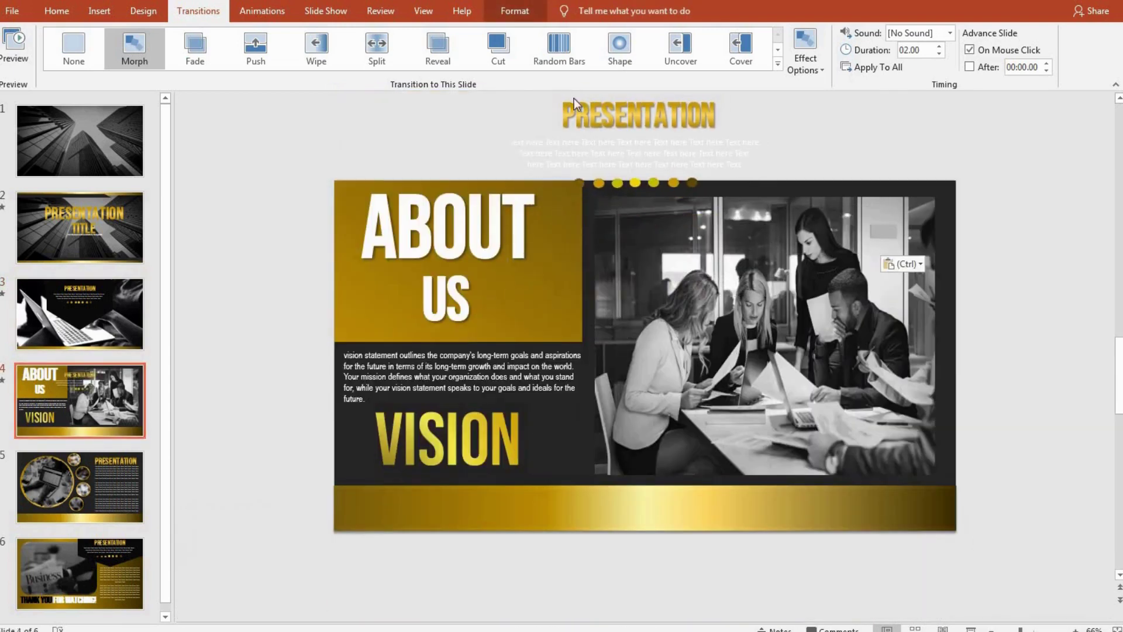
mouse_move(577, 208)
left_mouse_down()
mouse_move(532, 171)
mouse_move(533, 125)
left_mouse_up()
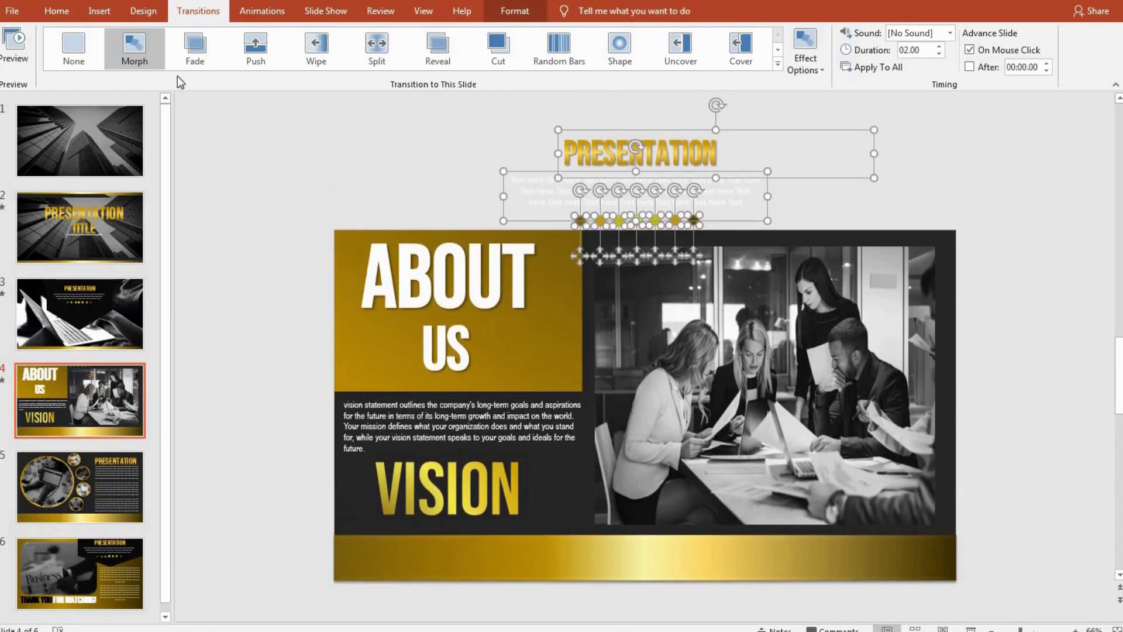
left_click(123, 55)
left_click(1036, 340)
- Apply Morph to slide 5, enlarge the large circle slightly, and select all circle pictures
left_click(96, 512)
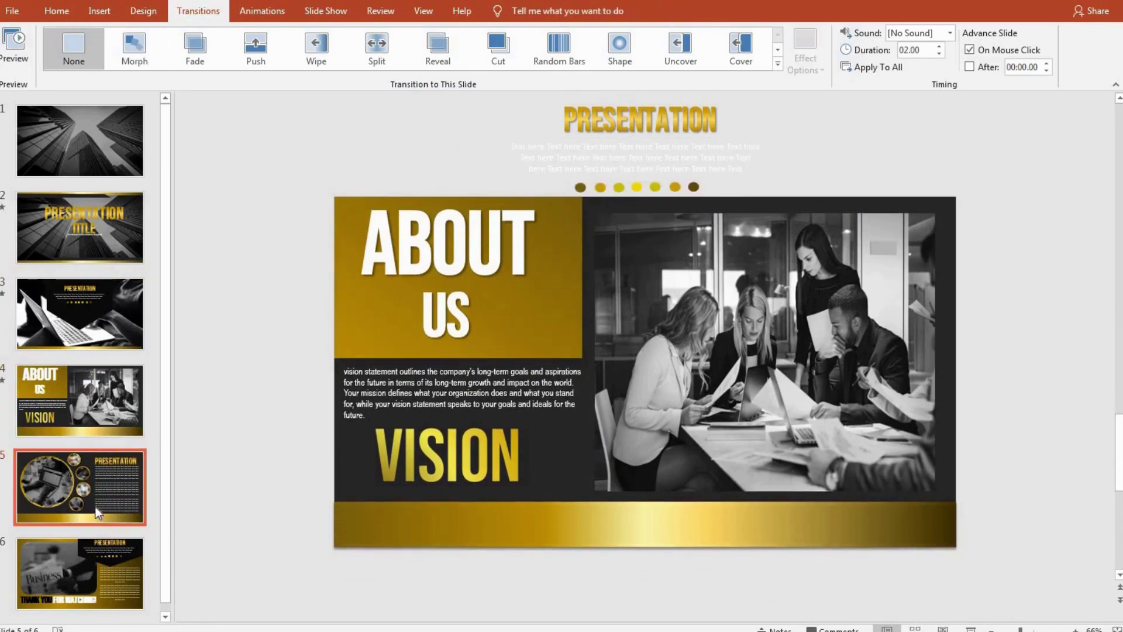
left_click(143, 34)
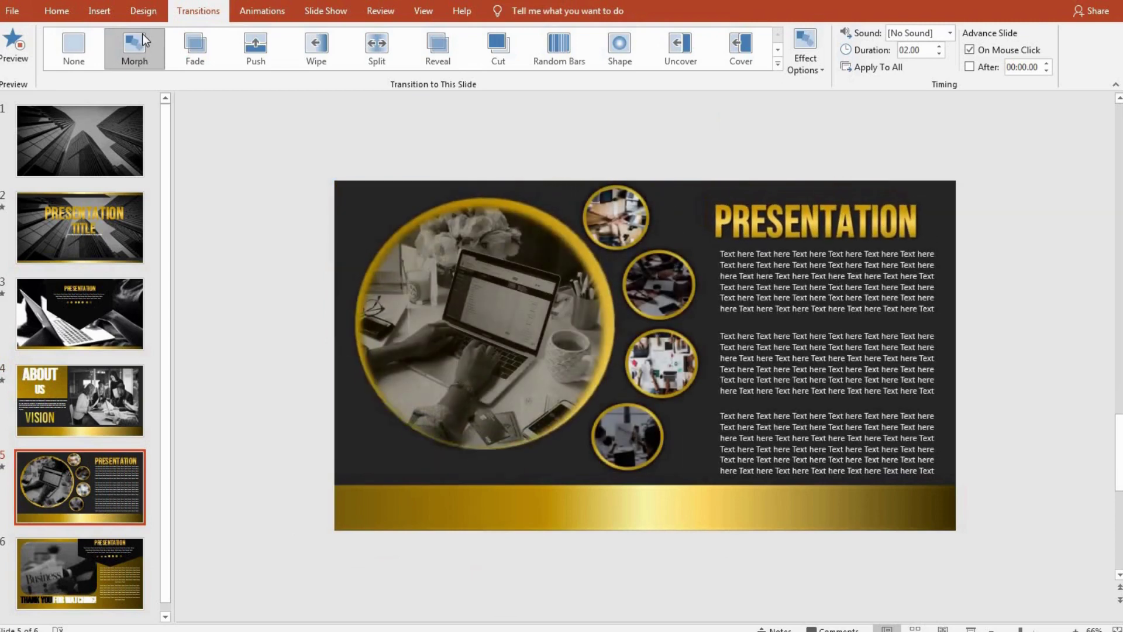
left_click(539, 235)
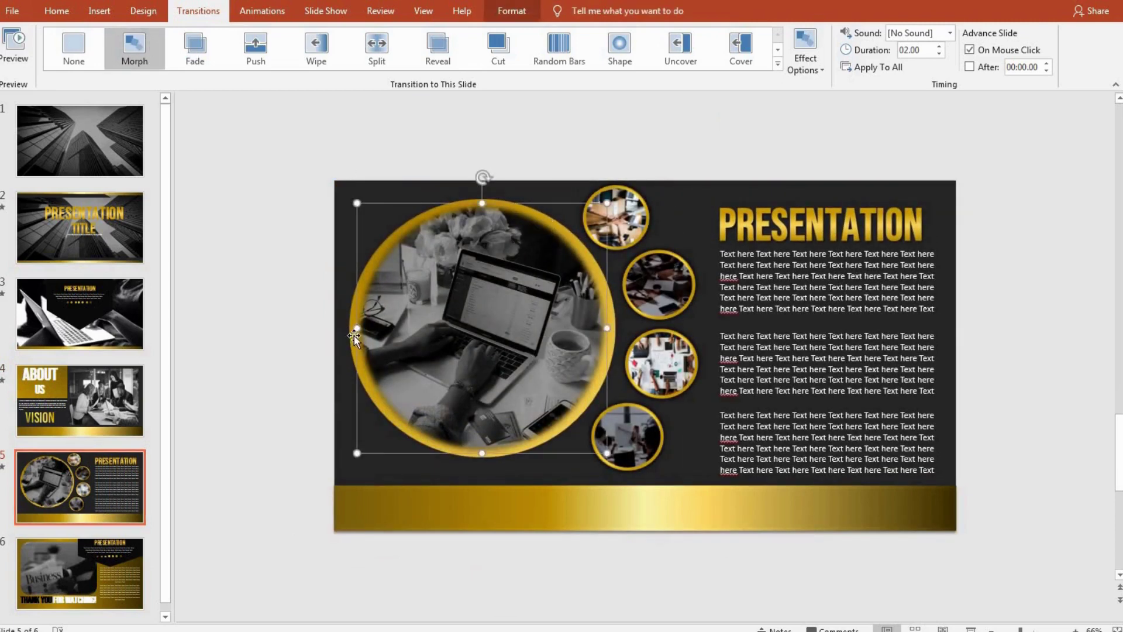
left_click_drag(354, 335, 348, 331)
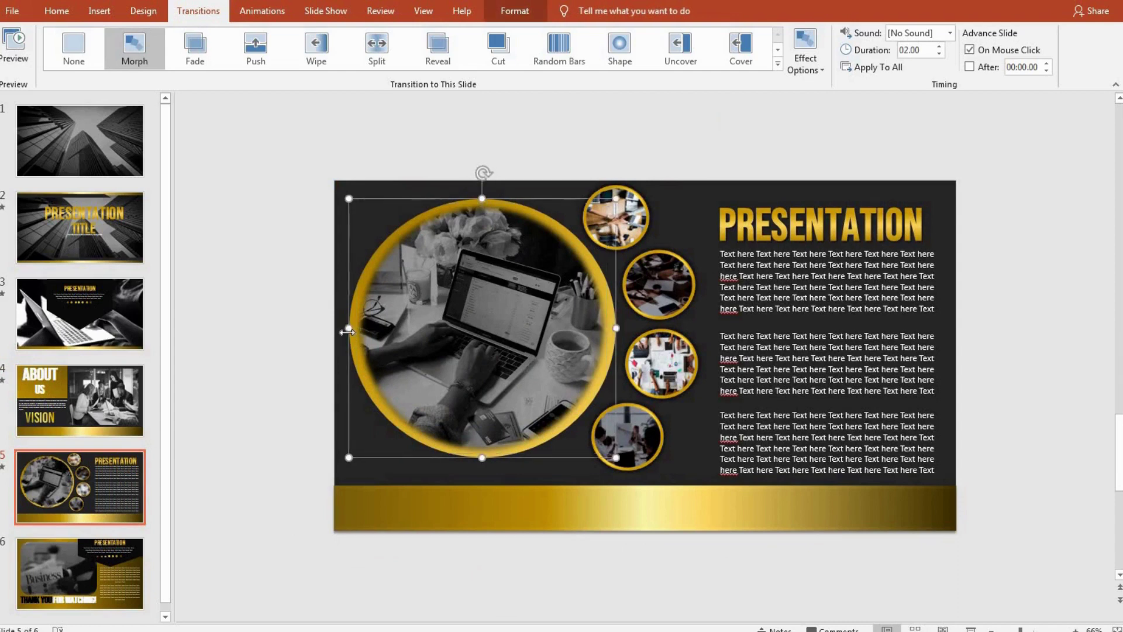
left_click(471, 340, "shift")
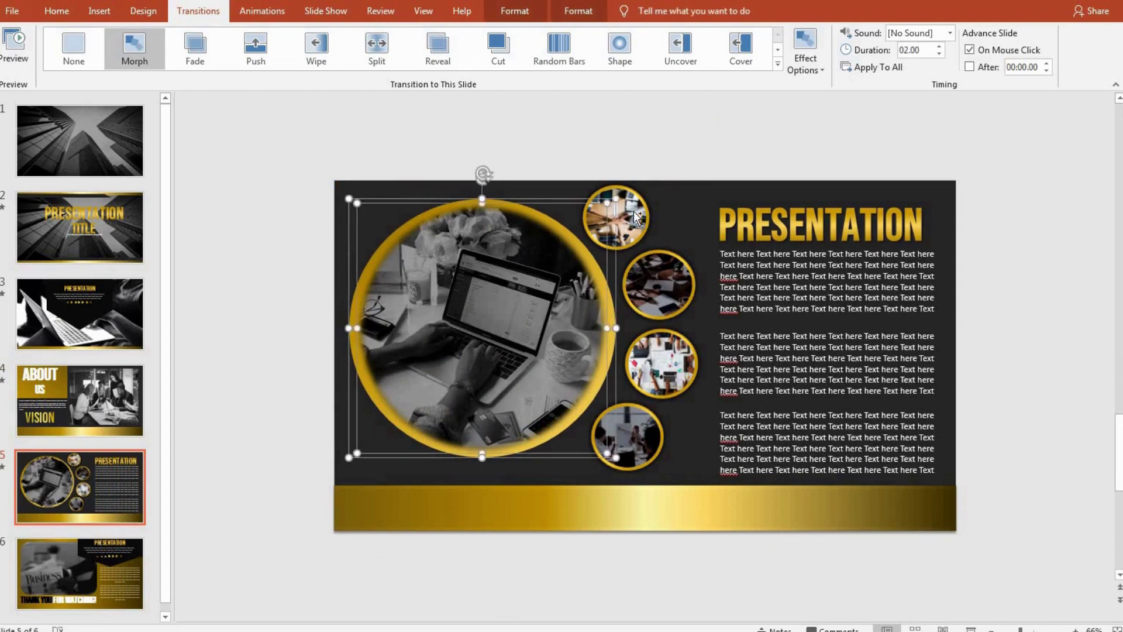
left_click(690, 302, "shift")
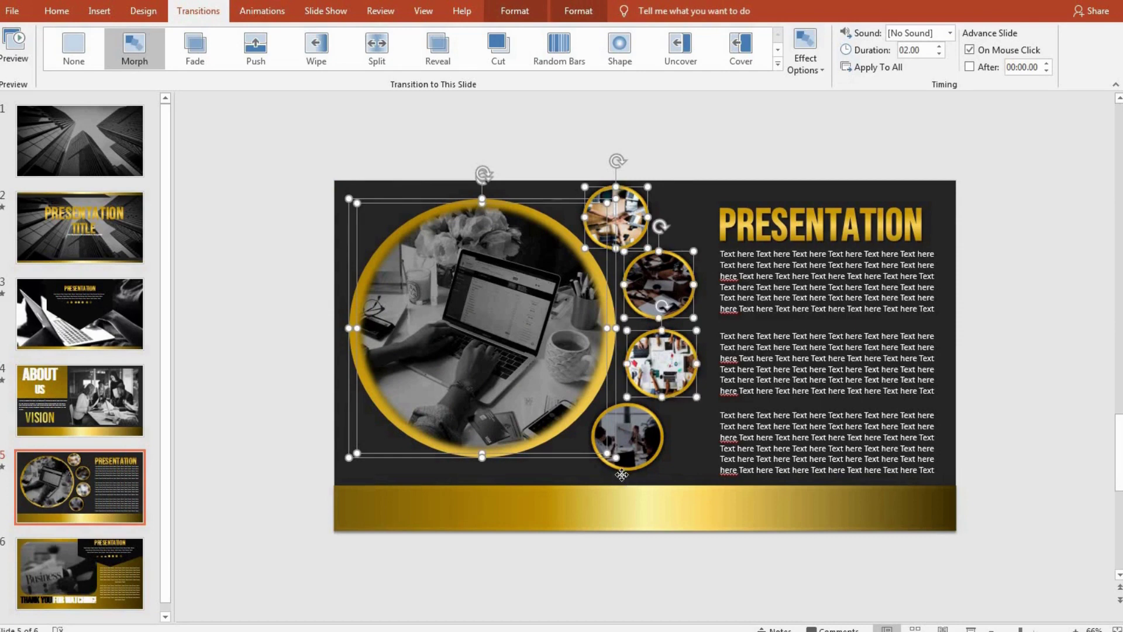
left_click(682, 383, "shift")
left_click(630, 453, "shift")
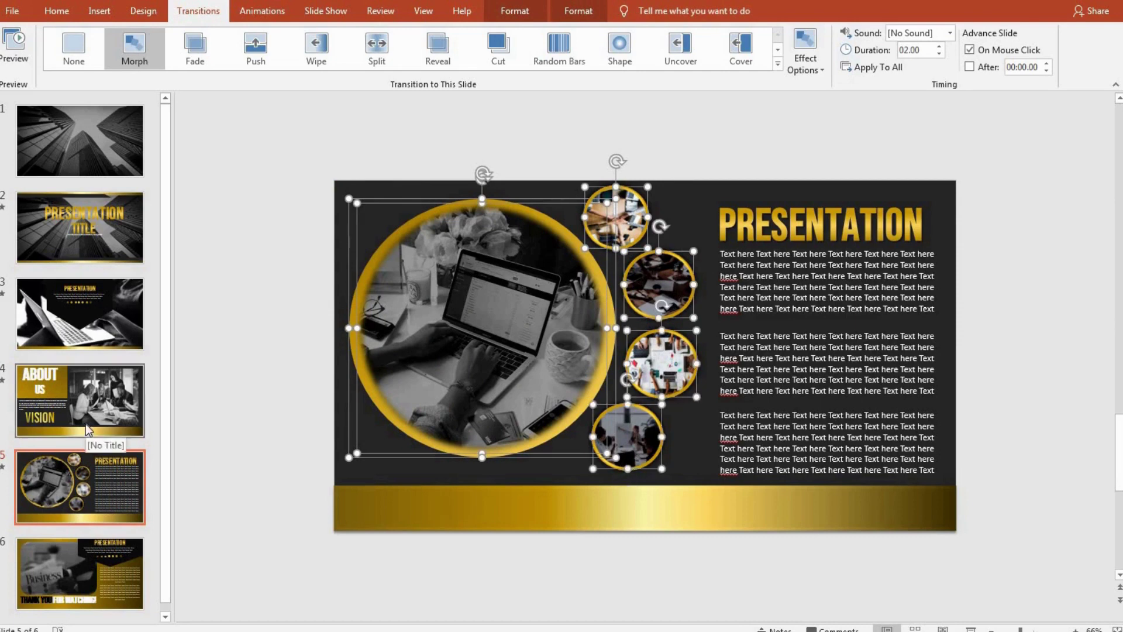
- Paste the circles onto slide 4, the large one off the left edge, four small ones above
left_click(107, 399)
key("ctrl+v")
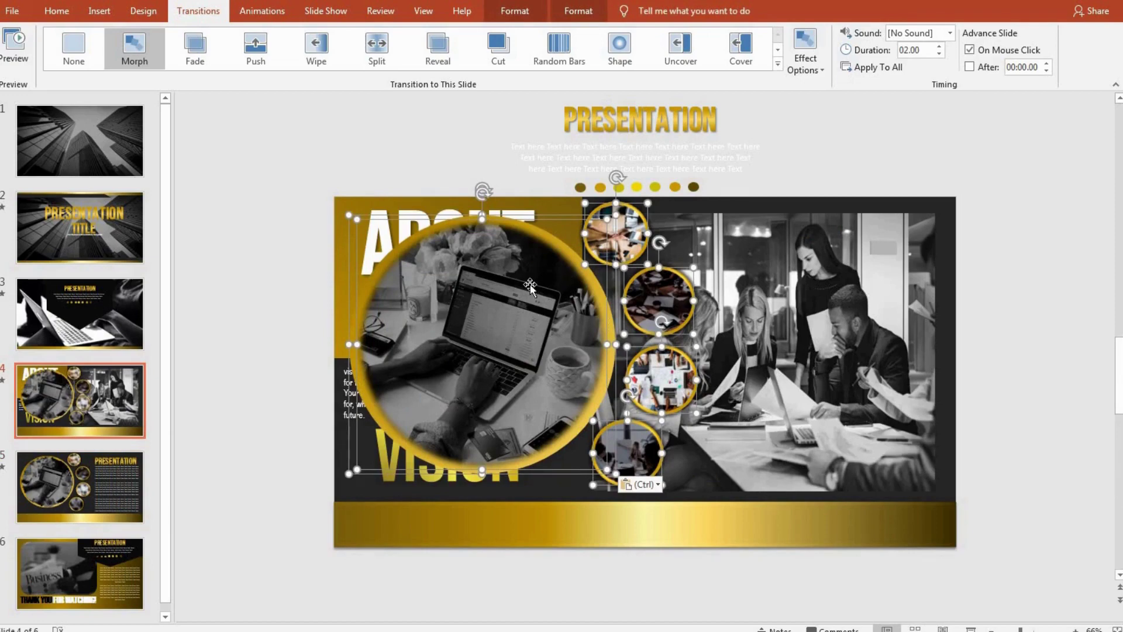
left_click_drag(529, 285, 226, 313)
left_click(381, 269)
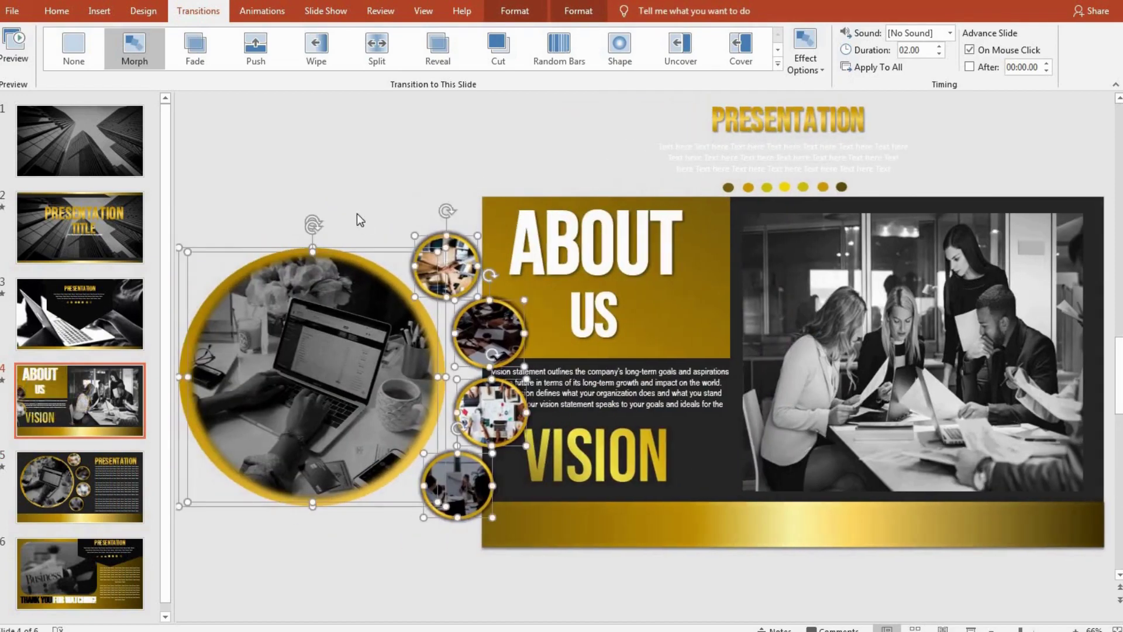
left_click(446, 266)
left_click(489, 333, "shift")
left_click(498, 420, "shift")
left_click(465, 487, "shift")
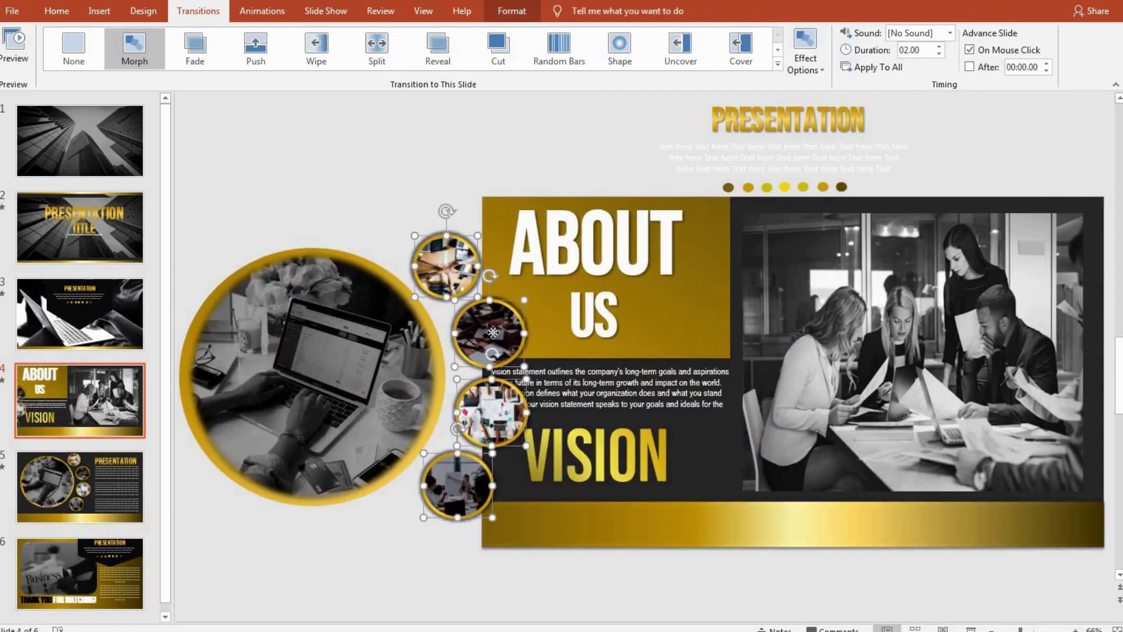
left_click_drag(493, 332, 722, 125)
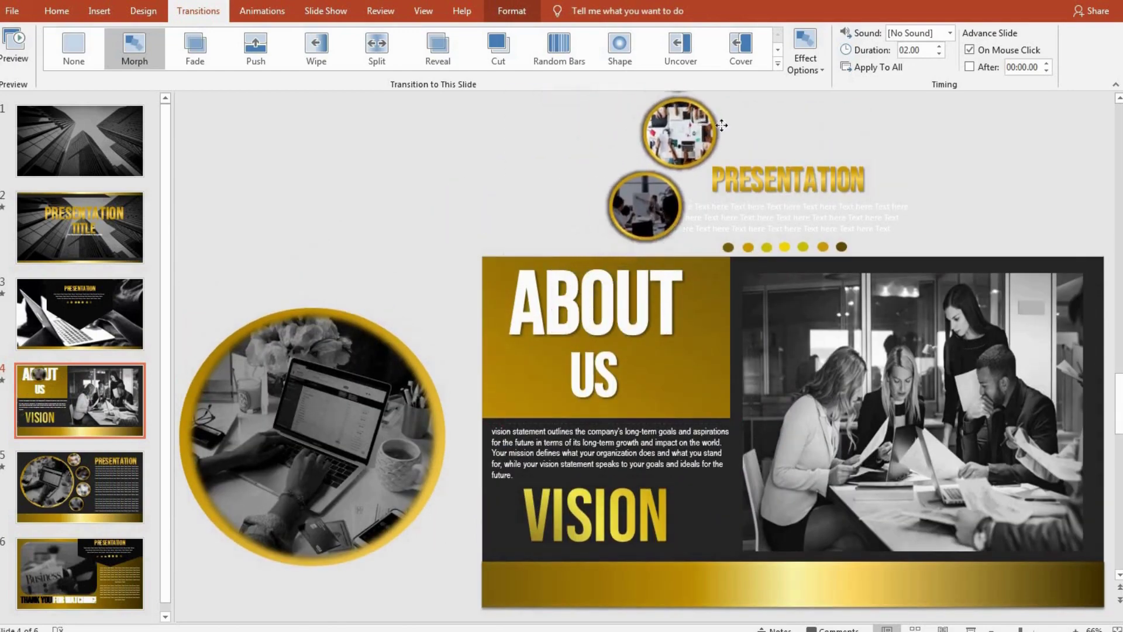
left_click_drag(722, 125, 850, 119)
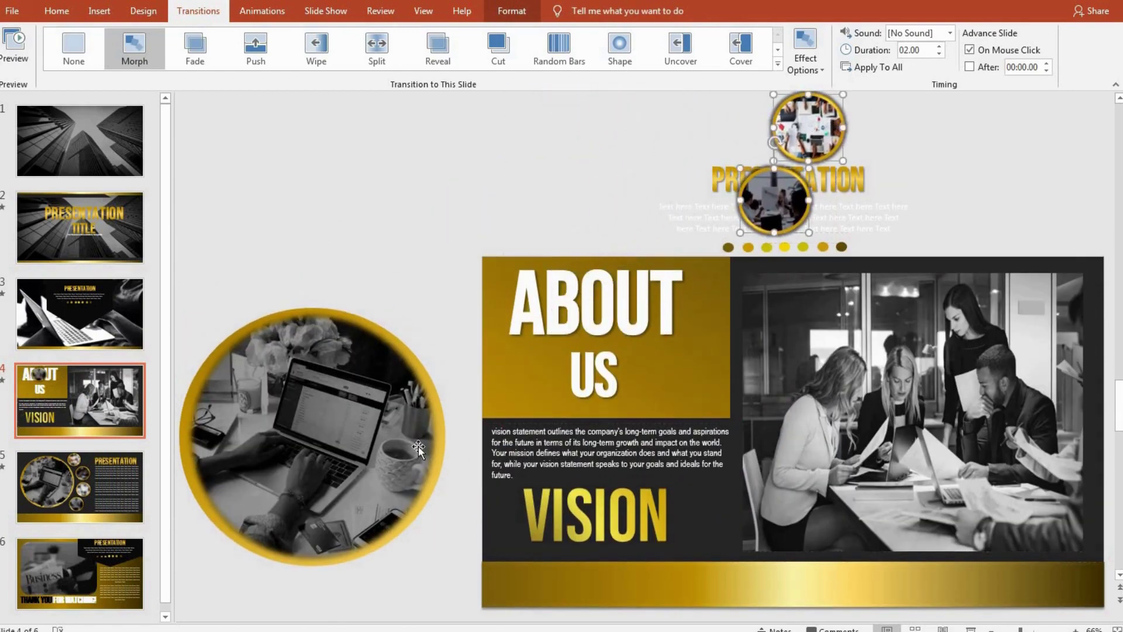
- Preview the Morph into slide 5 and fine-tune the small circles' positions above slide 4
key("Page_Down")
left_click(145, 61)
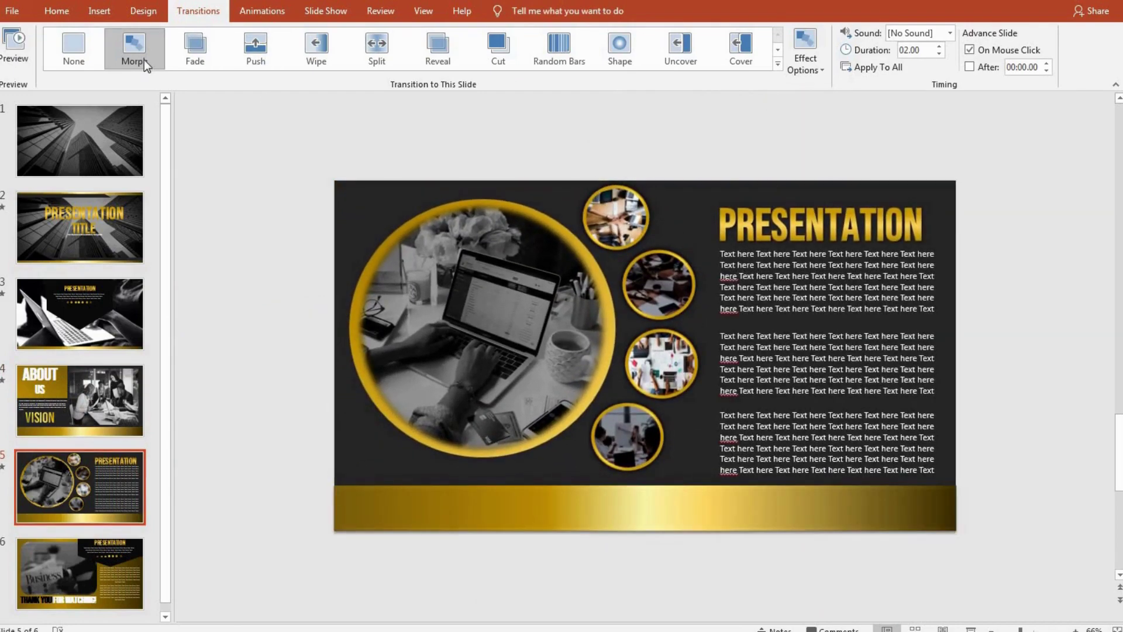
left_click(75, 394)
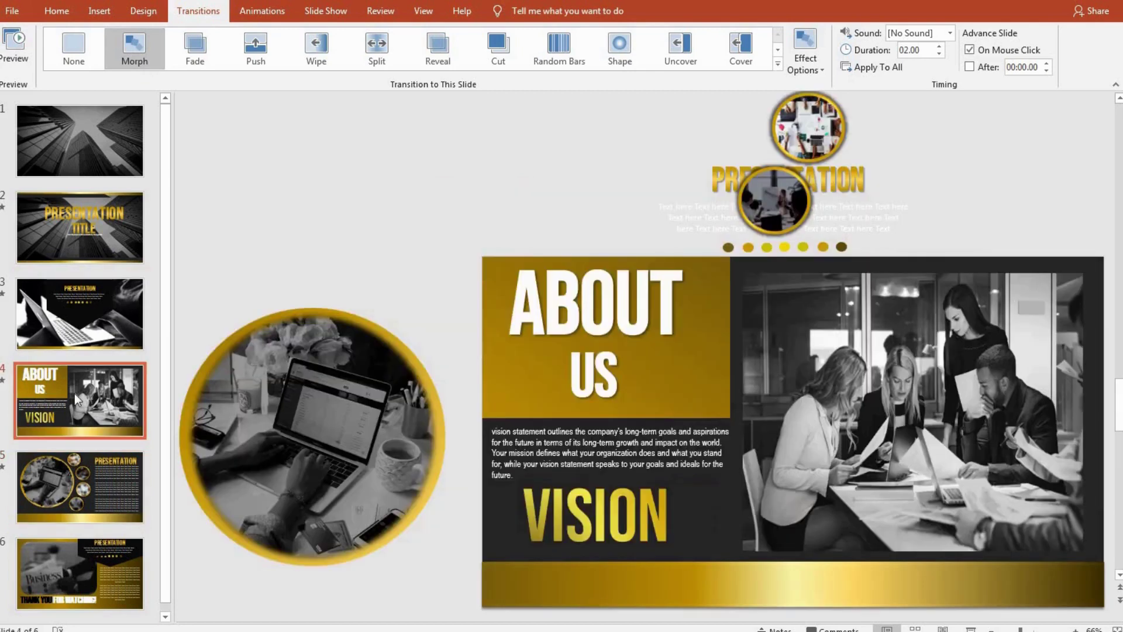
left_click(807, 128)
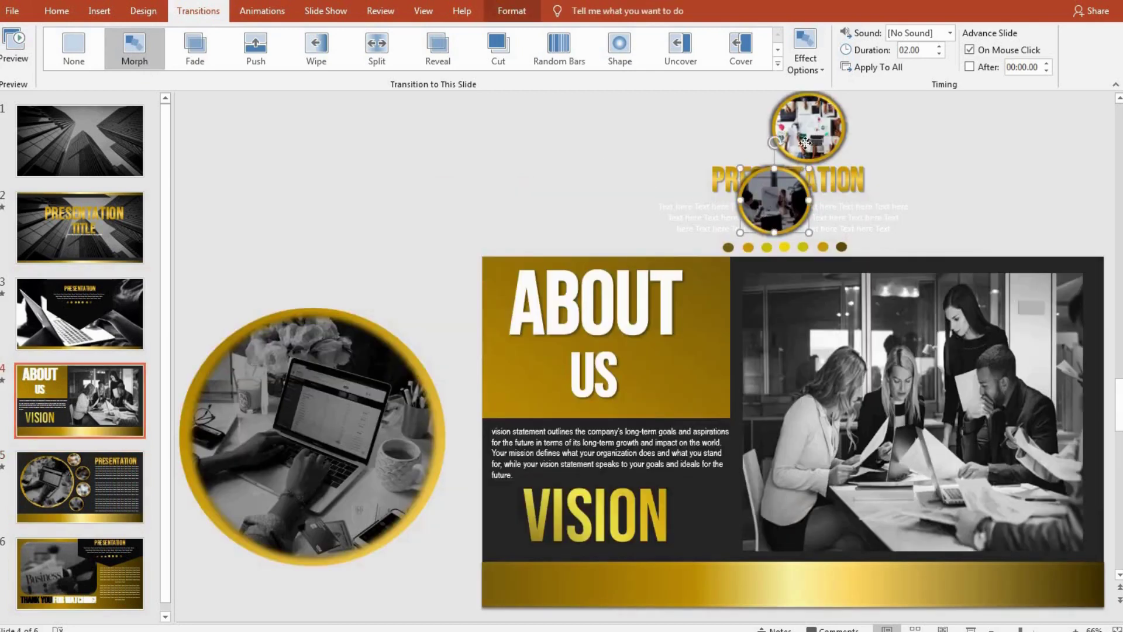
left_click_drag(807, 128, 677, 129)
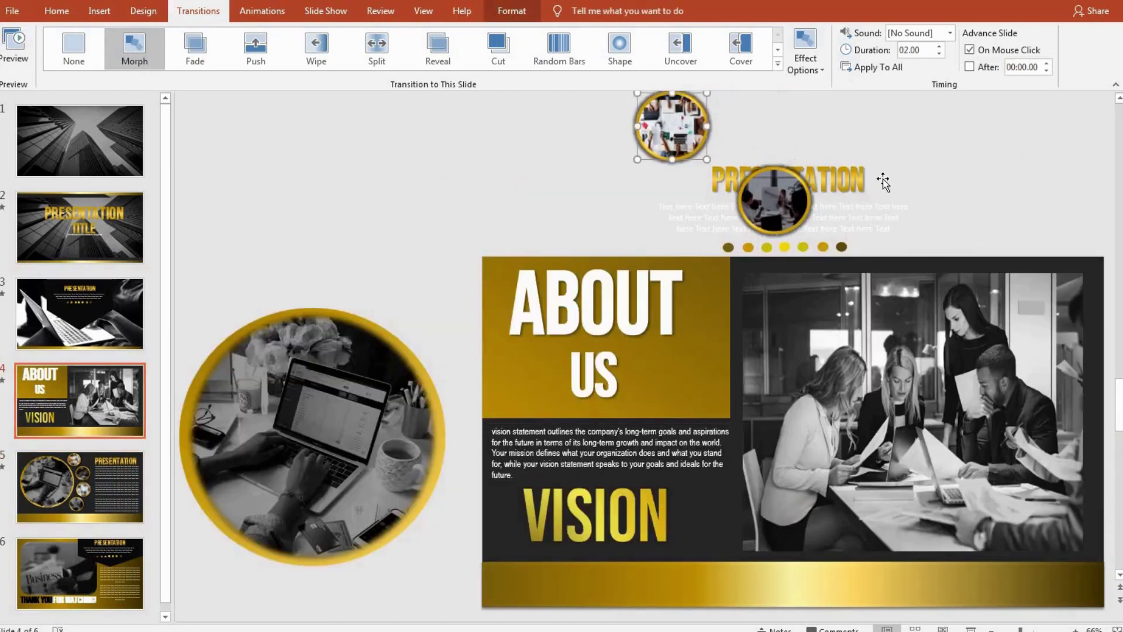
scroll(883, 182, "up", 1)
left_click_drag(673, 175, 592, 112)
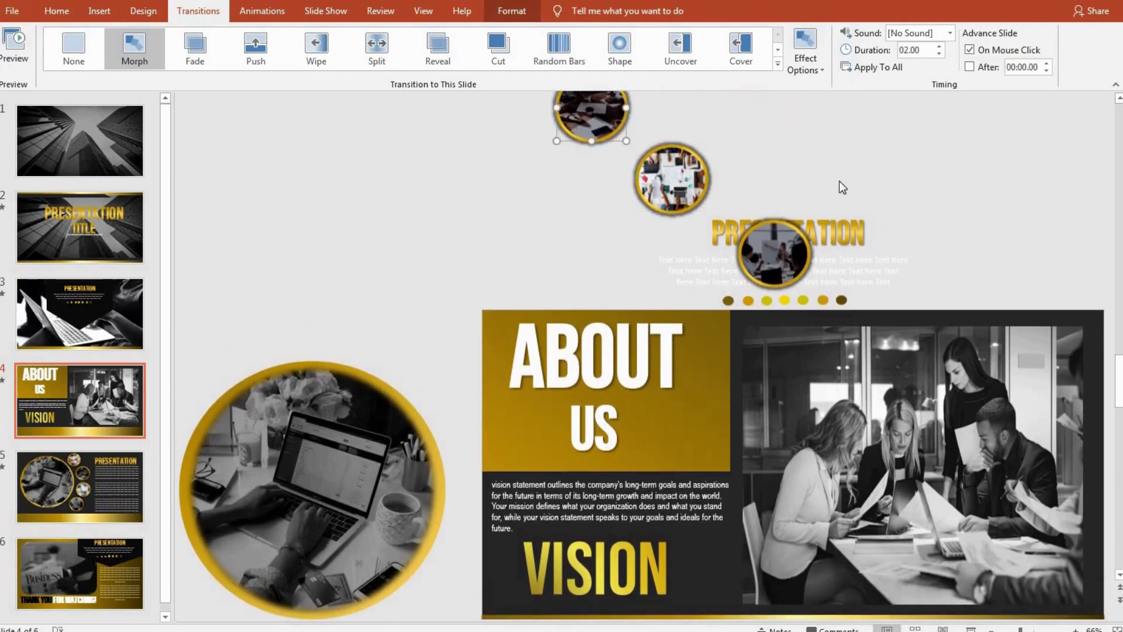
scroll(843, 187, "up", 1)
left_click_drag(591, 162, 503, 199)
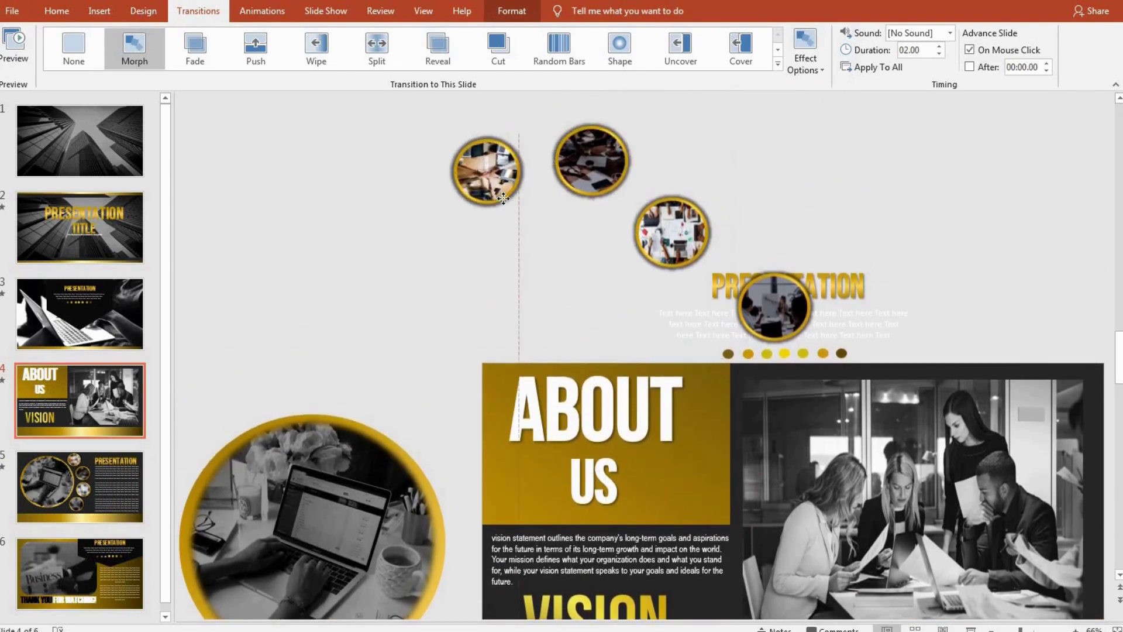
left_click(82, 473)
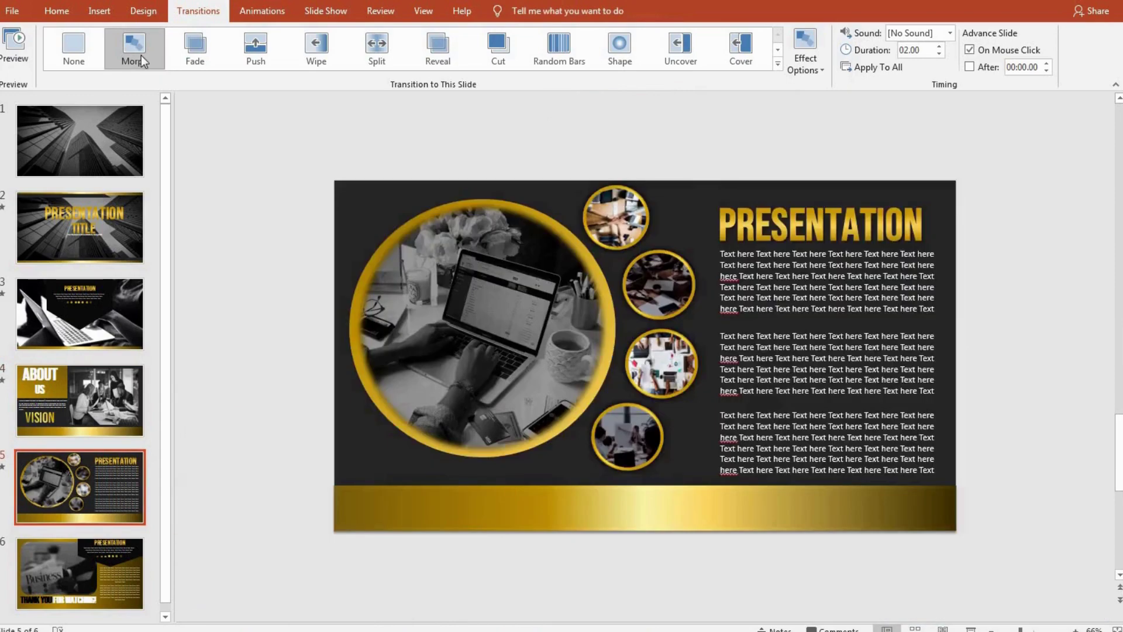
left_click(141, 55)
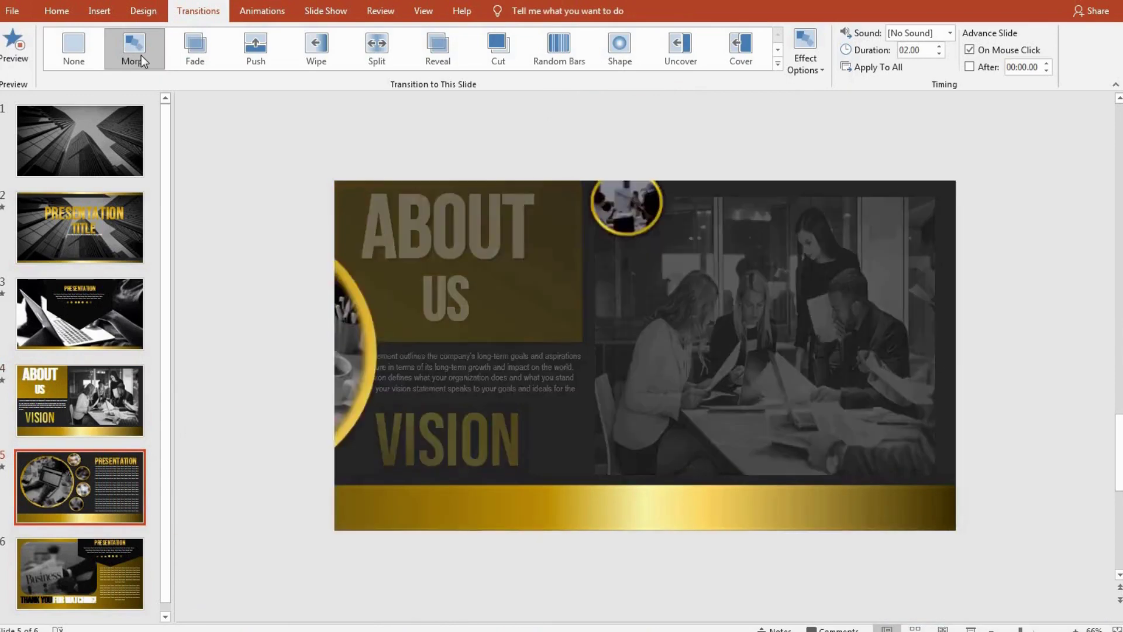
- Copy slide 5's three text blocks onto slide 4 off its right edge, then preview Morph
left_click(731, 247)
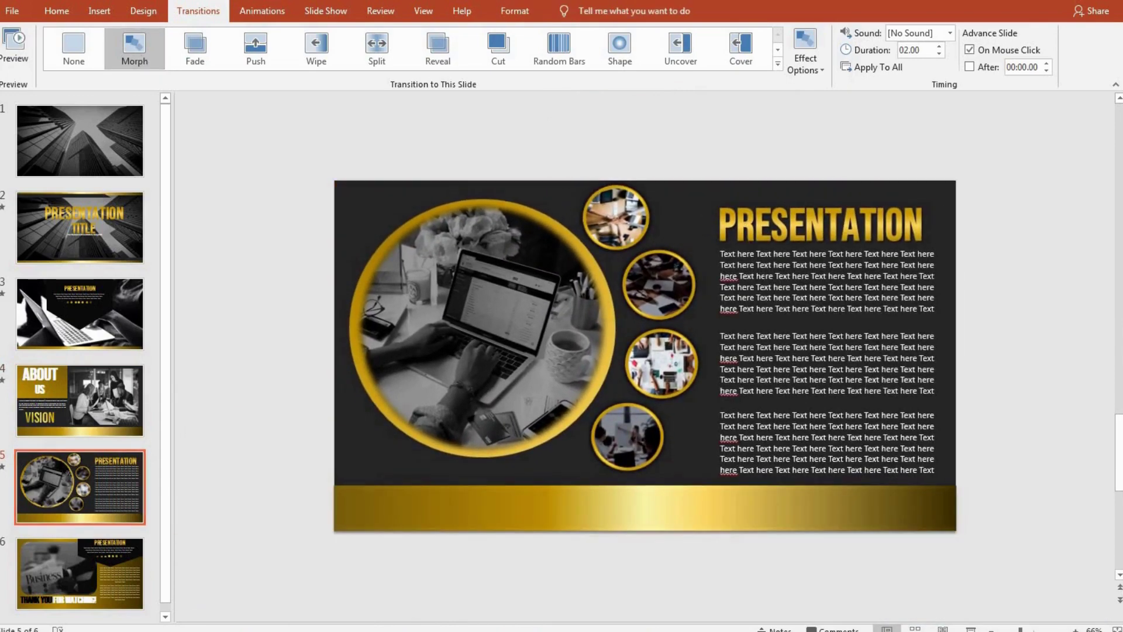
left_click(827, 375, "shift")
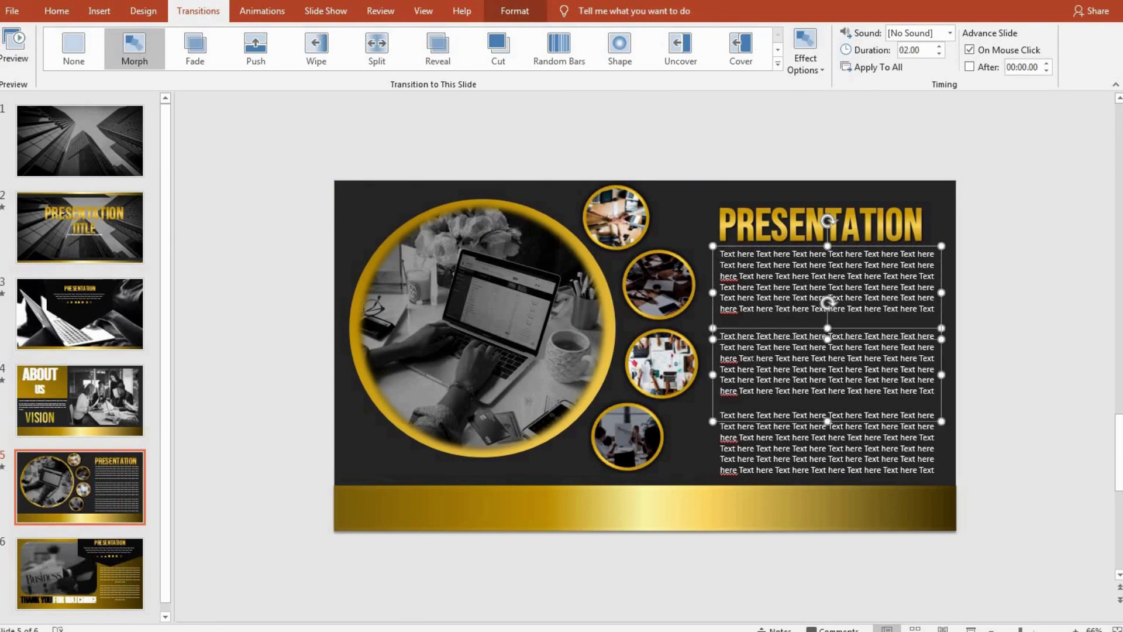
left_click(751, 436, "shift")
left_click(120, 413)
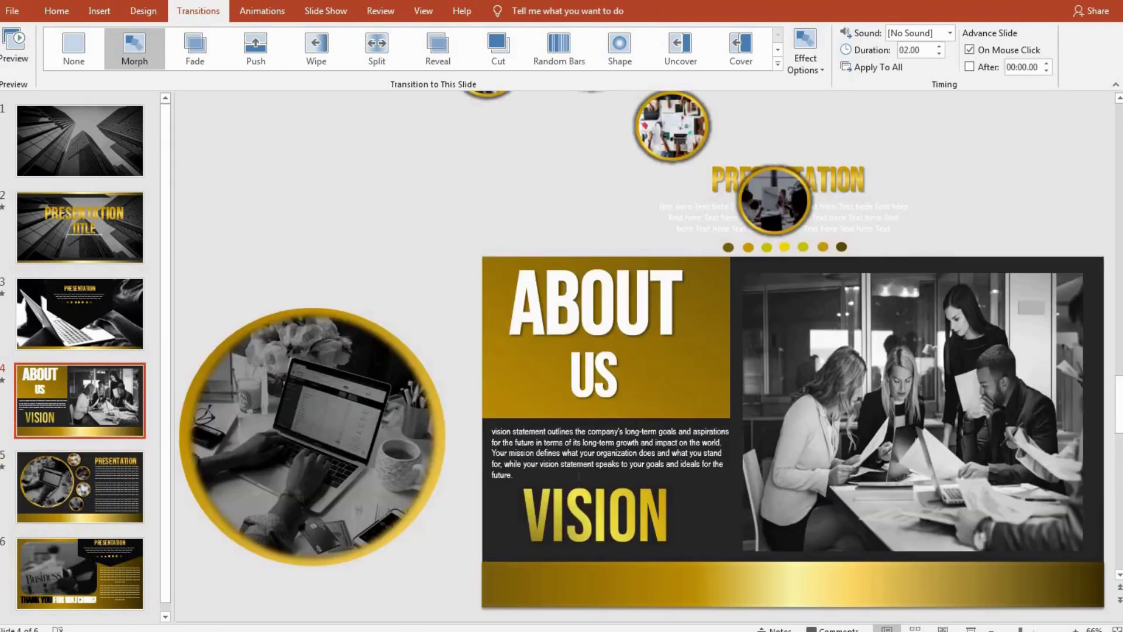
scroll(643, 351, "down", 2, "ctrl")
key("ctrl+v")
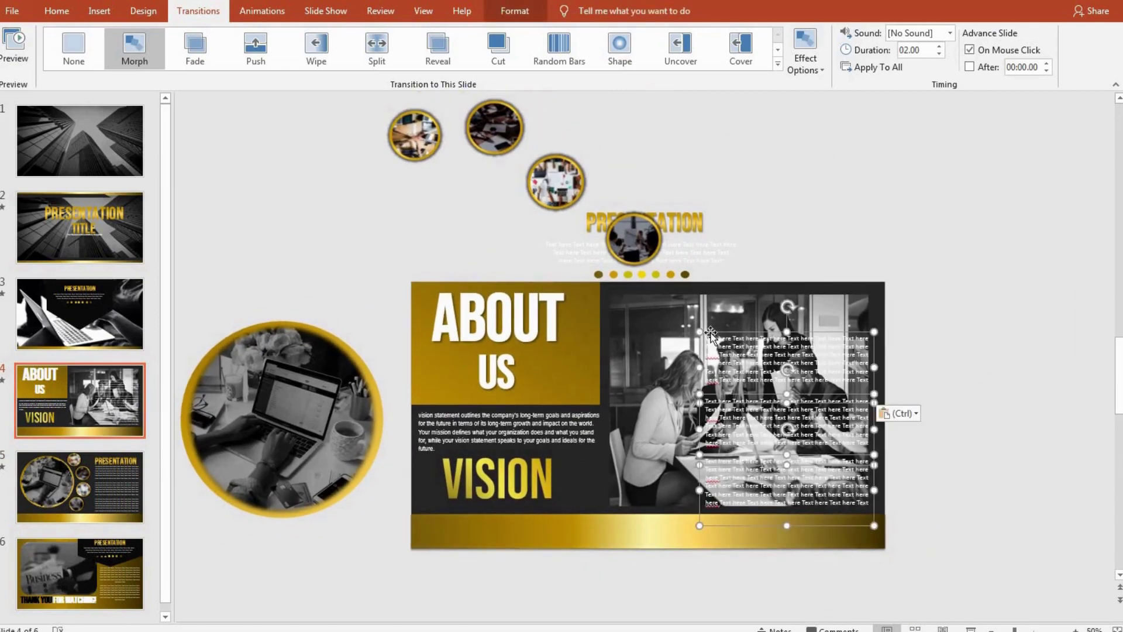
left_click_drag(710, 335, 955, 306)
left_click(80, 485)
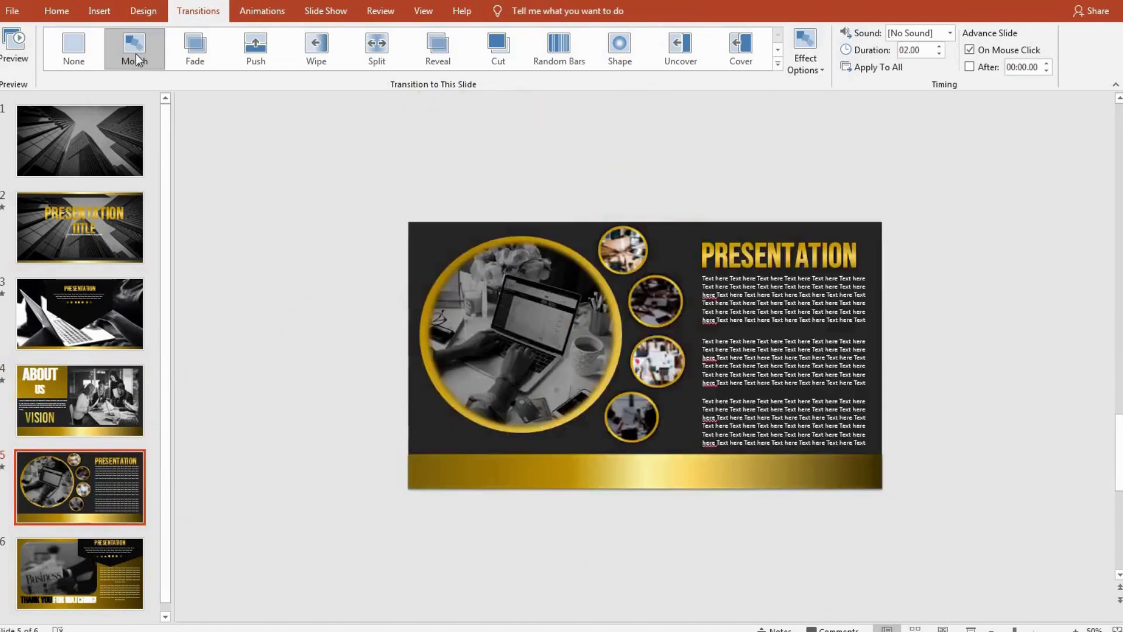
left_click(136, 54)
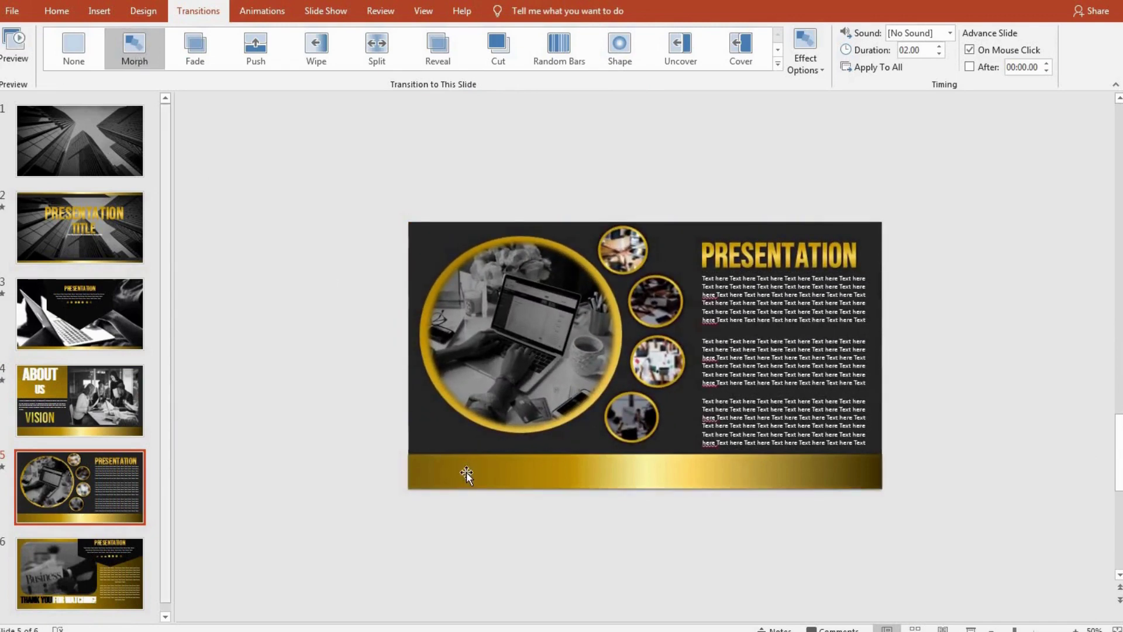
- Give closing slide 6 a Morph transition and select its Business photo
left_click(78, 574)
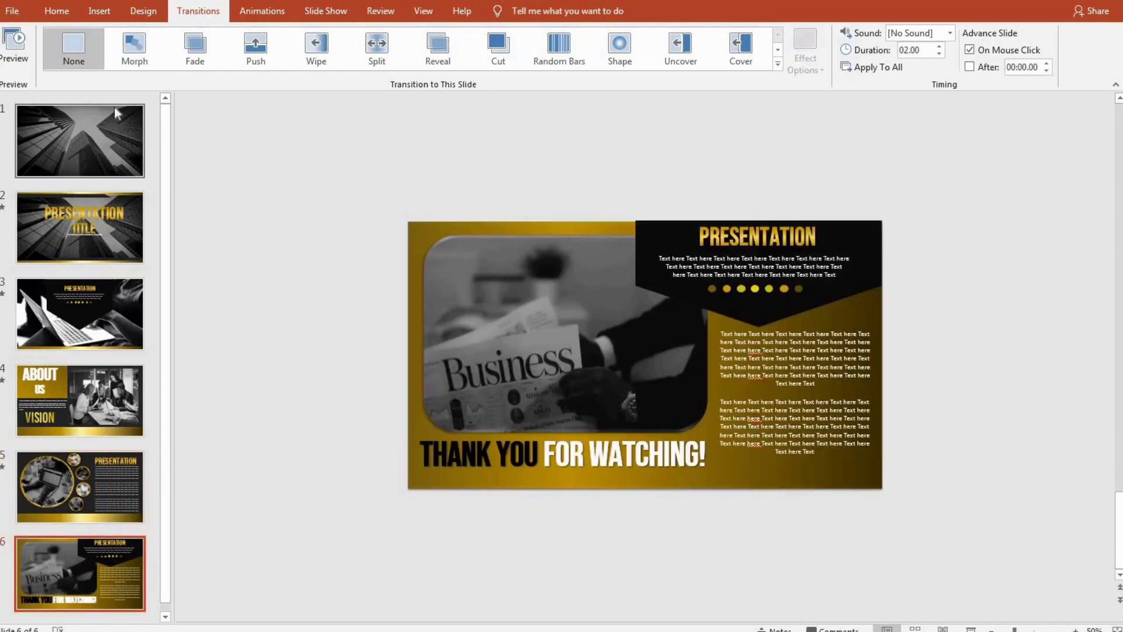
left_click(139, 40)
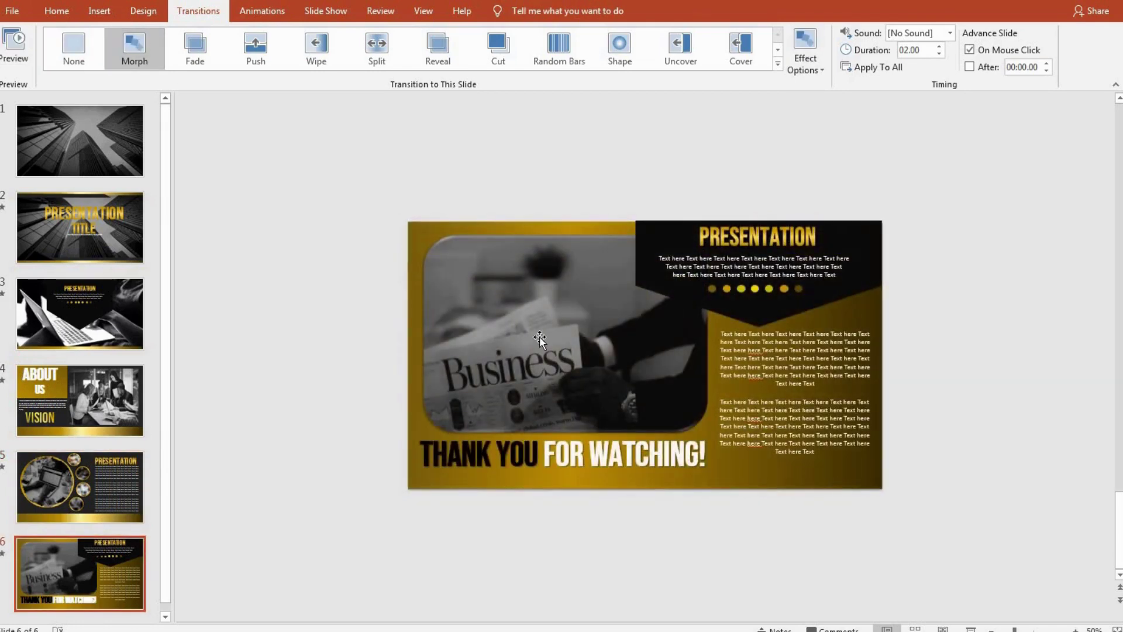
left_click(539, 336)
left_click(663, 224, "shift")
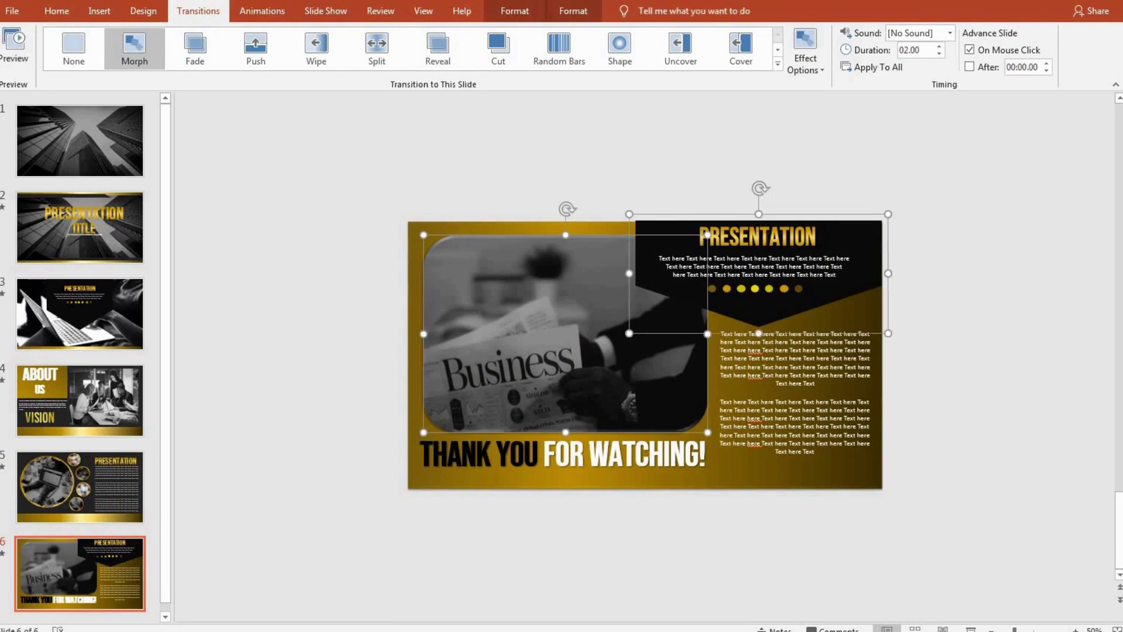
left_click(760, 236, "shift")
left_click(718, 295, "shift")
left_click(714, 292, "shift")
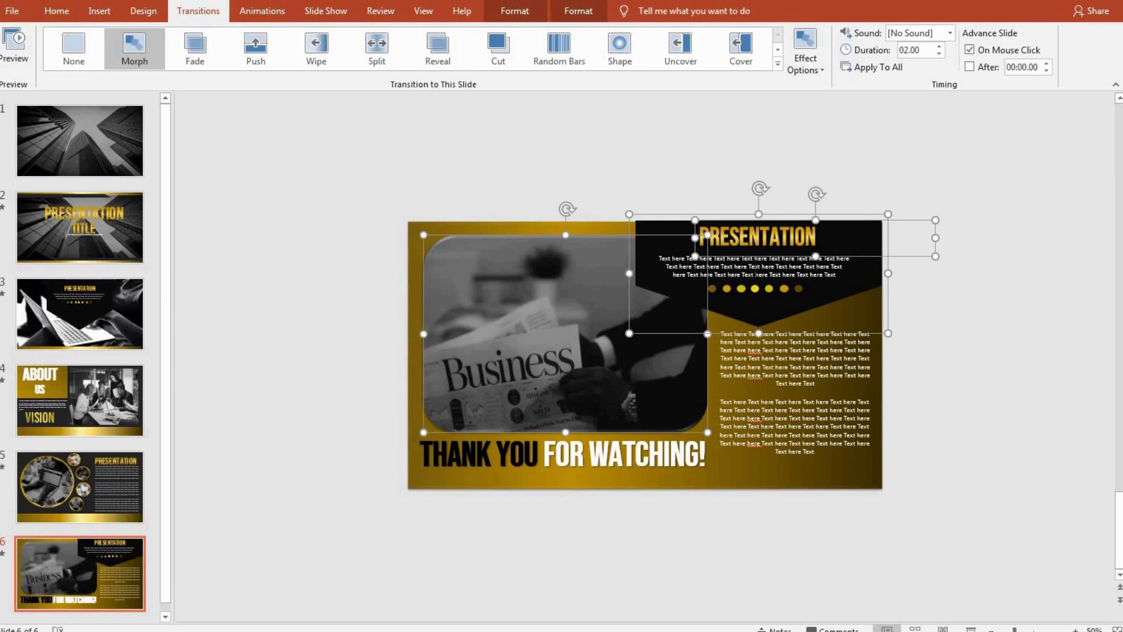
left_click(585, 311)
- Add the seven gold dots, the text block and the PRESENTATION title to the selection
left_click(713, 288, "shift")
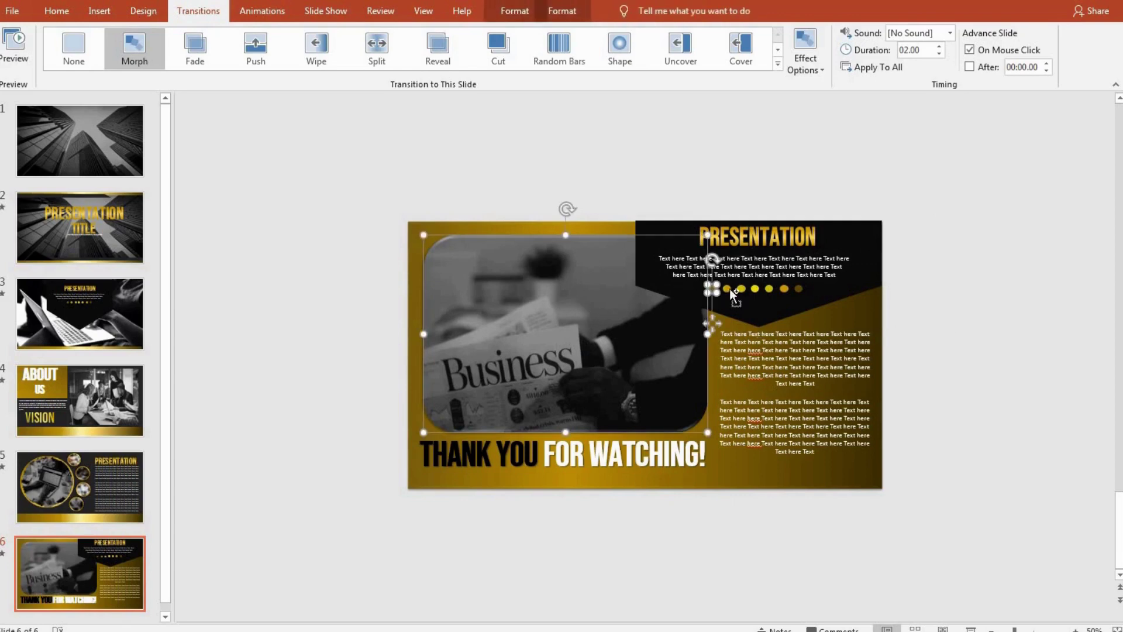
left_click(727, 288, "shift")
left_click(741, 289, "shift")
left_click(755, 287, "shift")
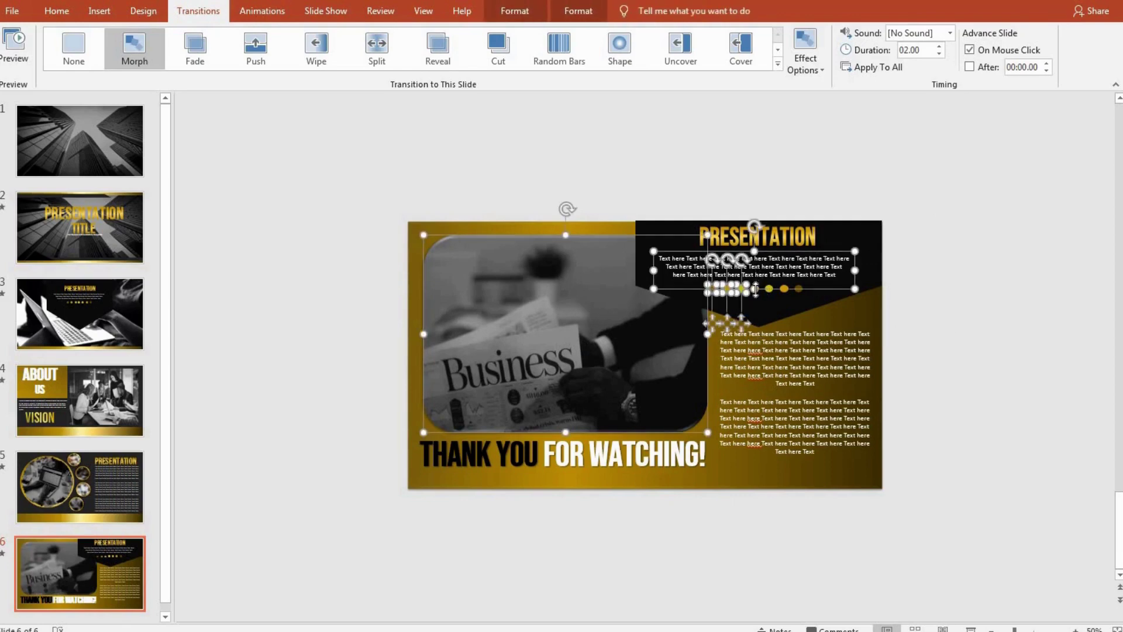
left_click(813, 255, "shift")
left_click(756, 288, "shift")
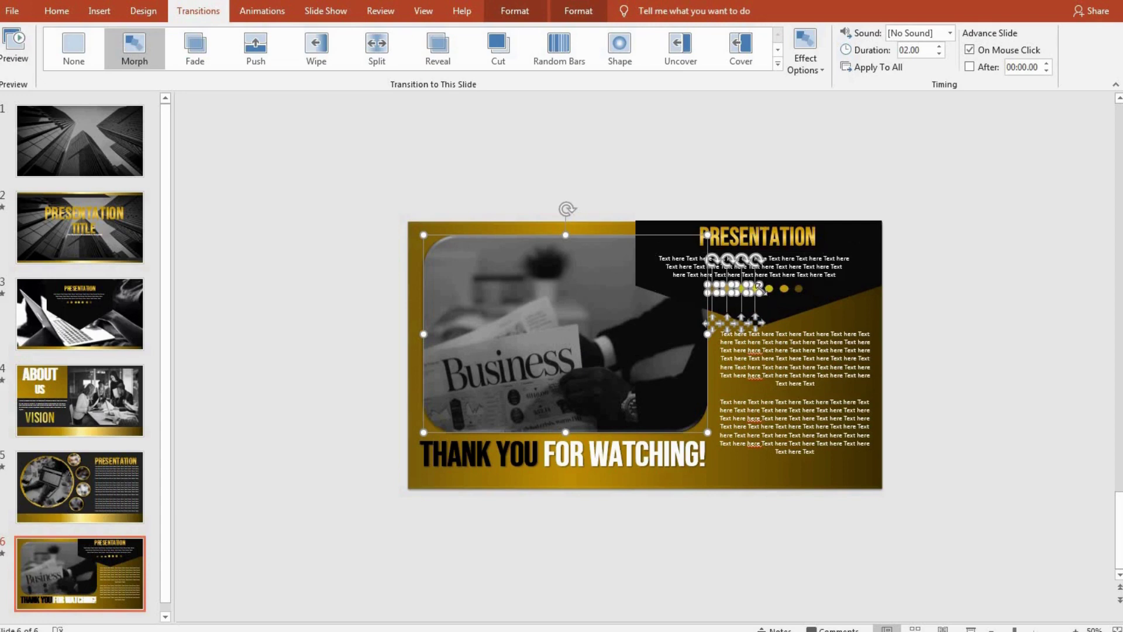
left_click(769, 288, "shift")
left_click(783, 288, "shift")
left_click(799, 289, "shift")
left_click(755, 258, "shift")
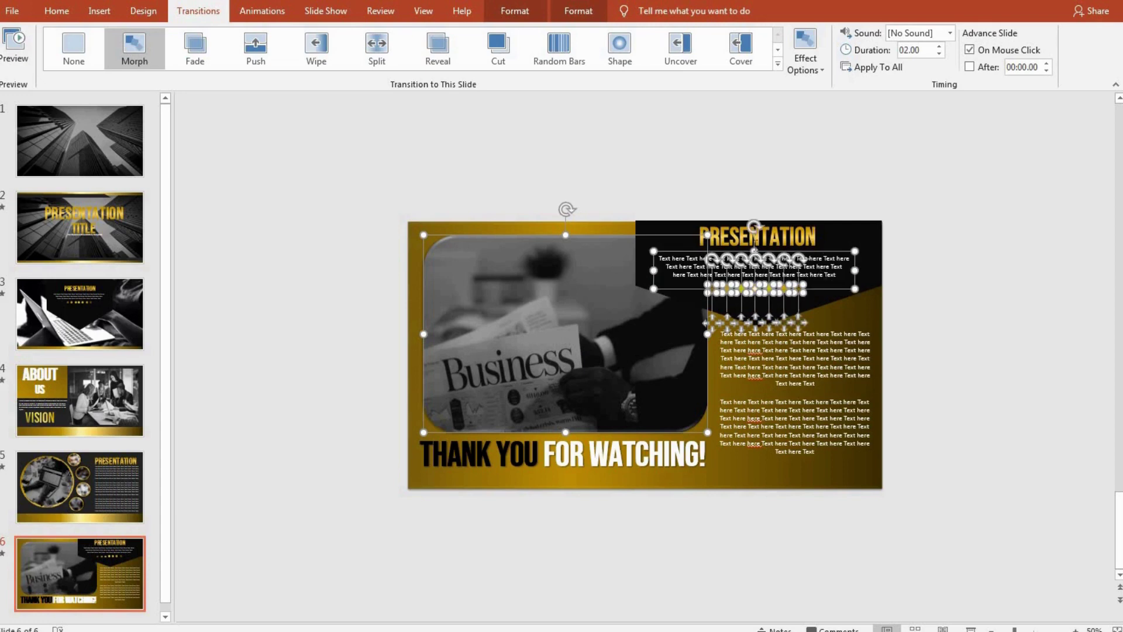
left_click(717, 253, "shift")
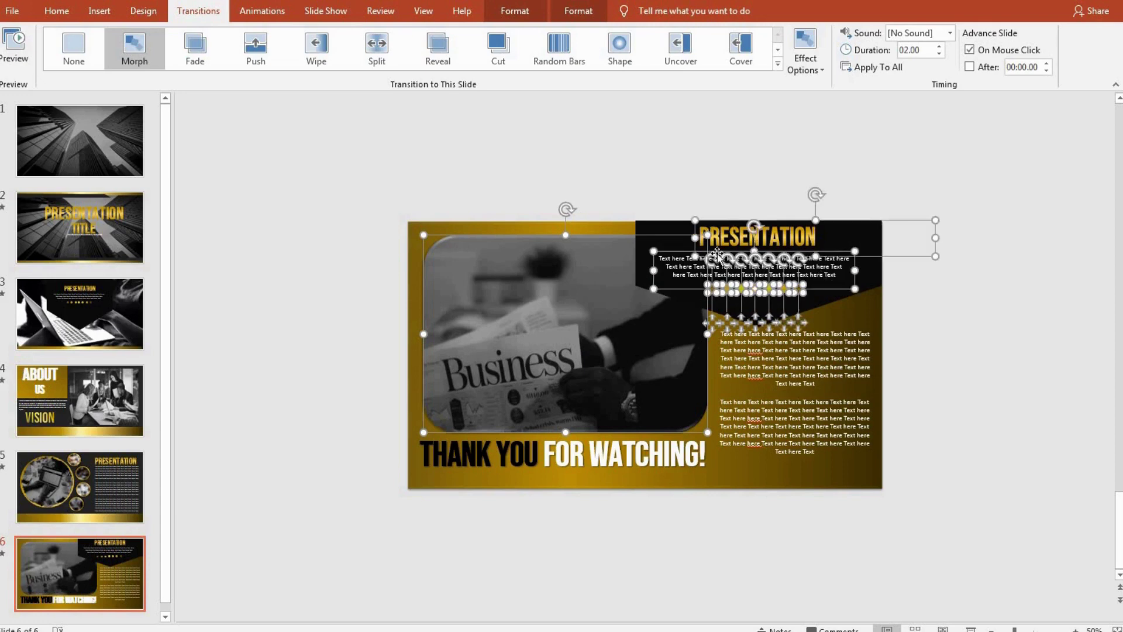
- Paste the slide 6 objects onto slide 5 and move them up above the slide
left_click(50, 475)
key("ctrl+v")
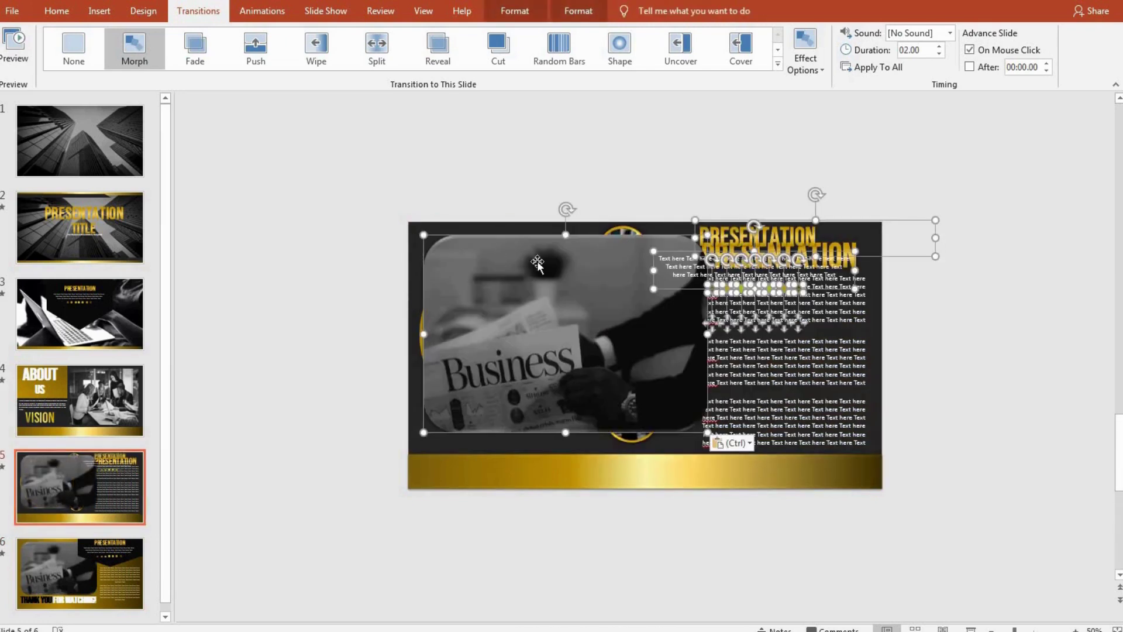
left_click_drag(503, 234, 510, 144)
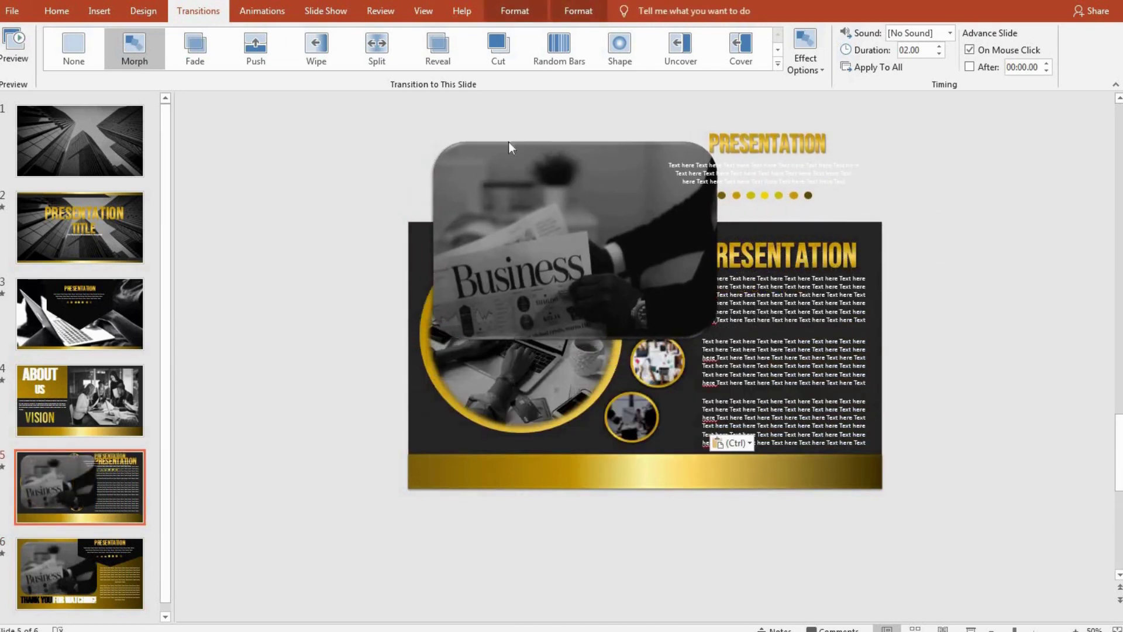
- Park the Business photo just below slide 5's bottom edge, then return to slide 6
left_click(928, 332)
left_click_drag(591, 268, 602, 569)
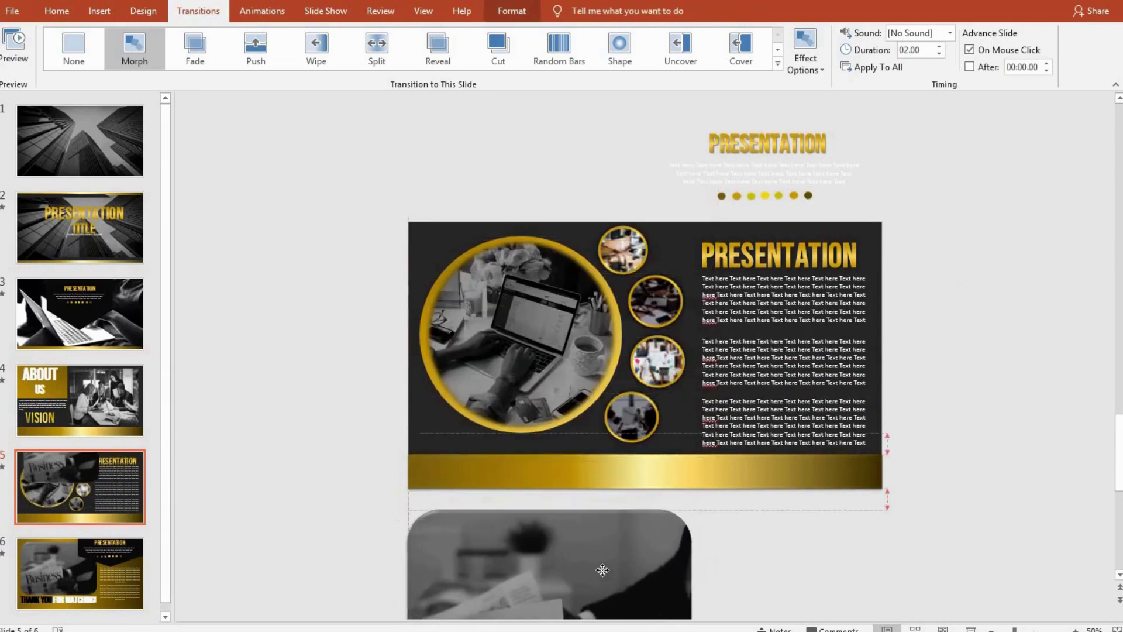
left_click(79, 566)
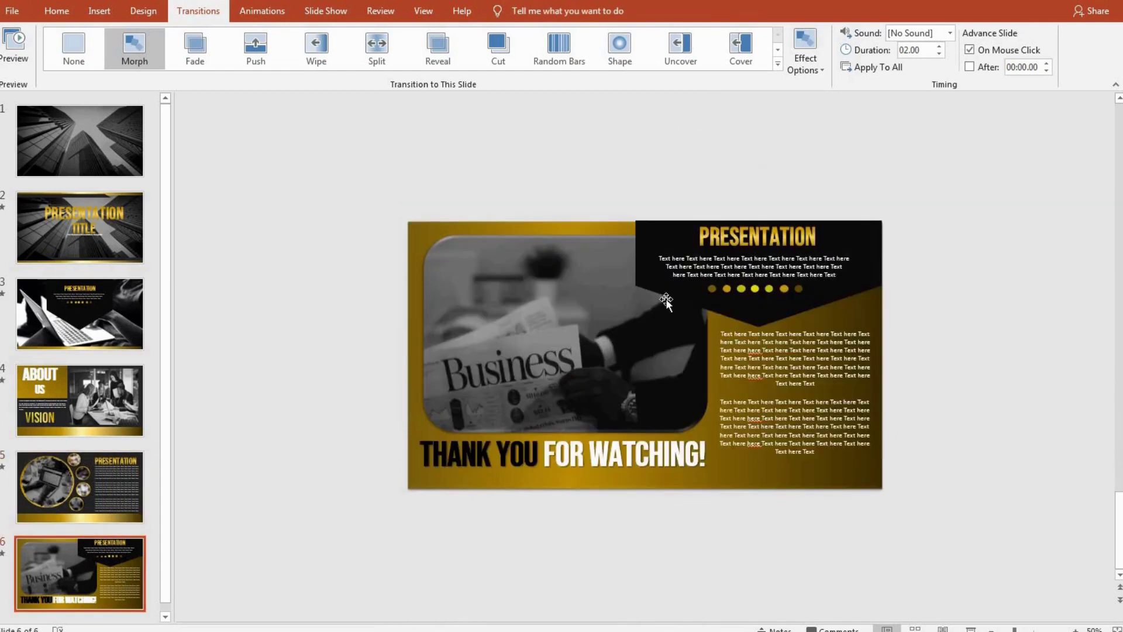
- Copy slide 6's black banner onto slide 5, parked above the slide's top edge
left_click(737, 317)
key("ctrl+c")
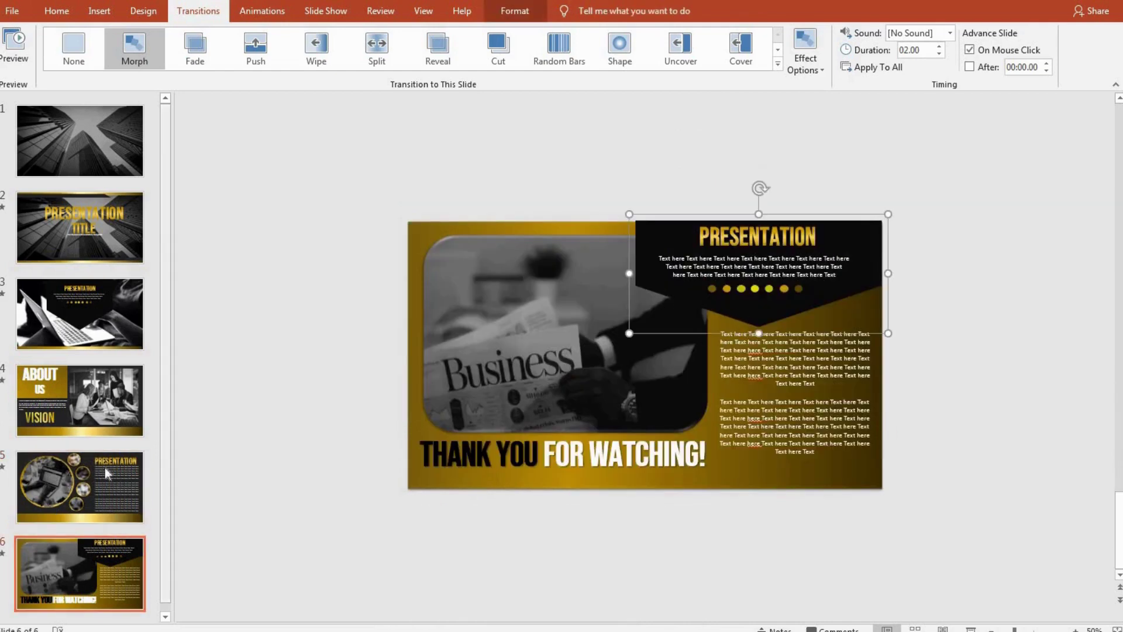
left_click(101, 480)
key("ctrl+v")
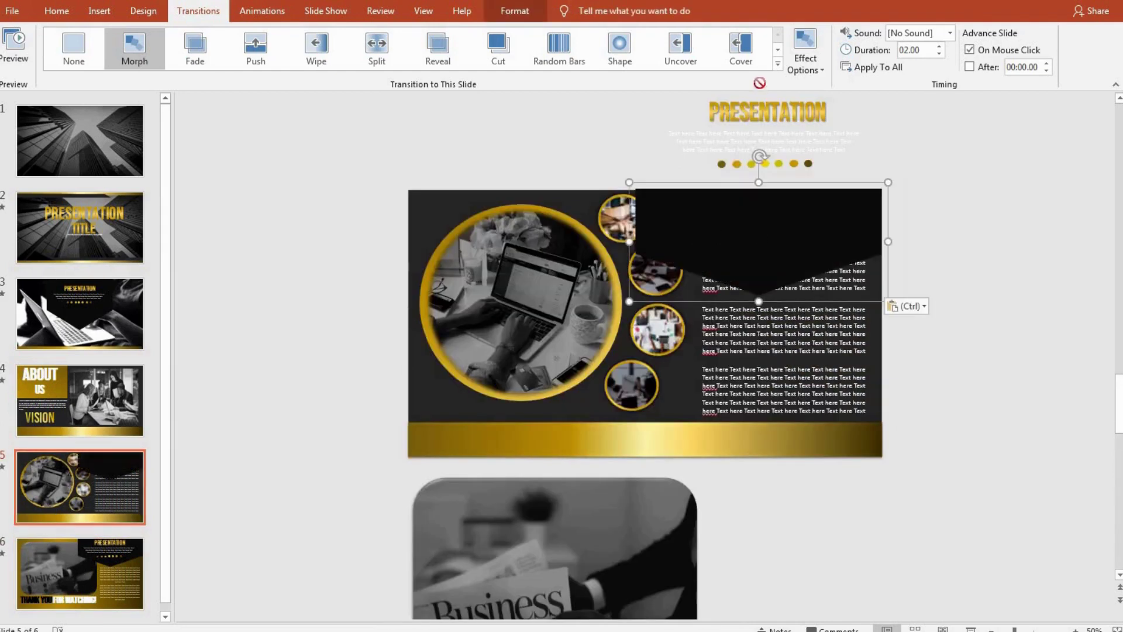
left_click_drag(618, 303, 620, 206)
- Preview the Morph transition from slide 5 into slide 6 twice
key("Page_Down")
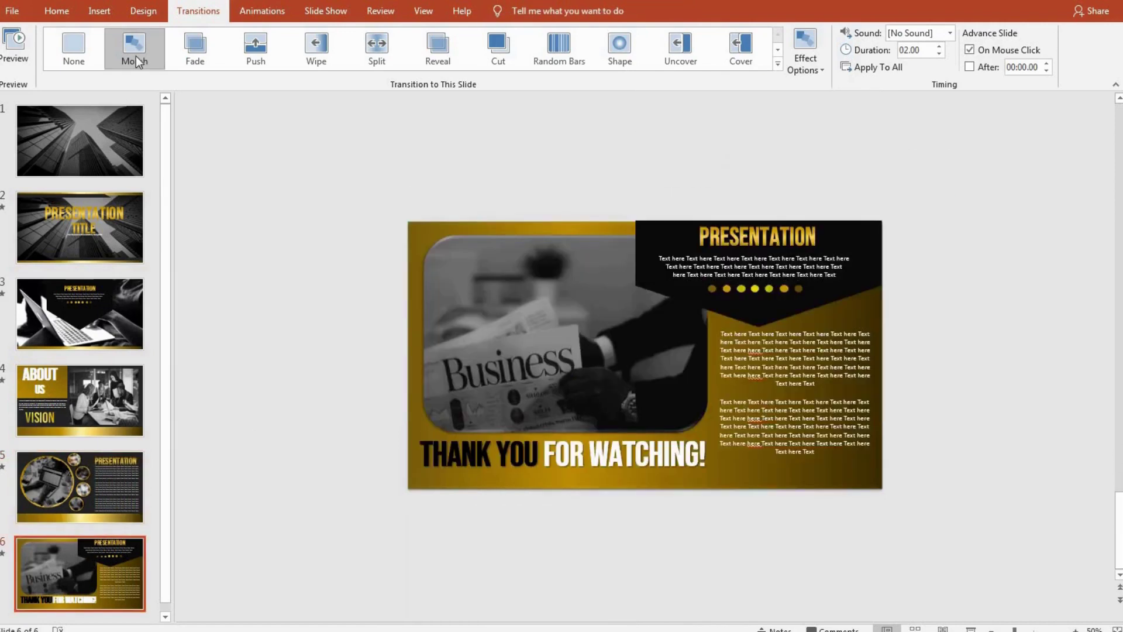
left_click(135, 59)
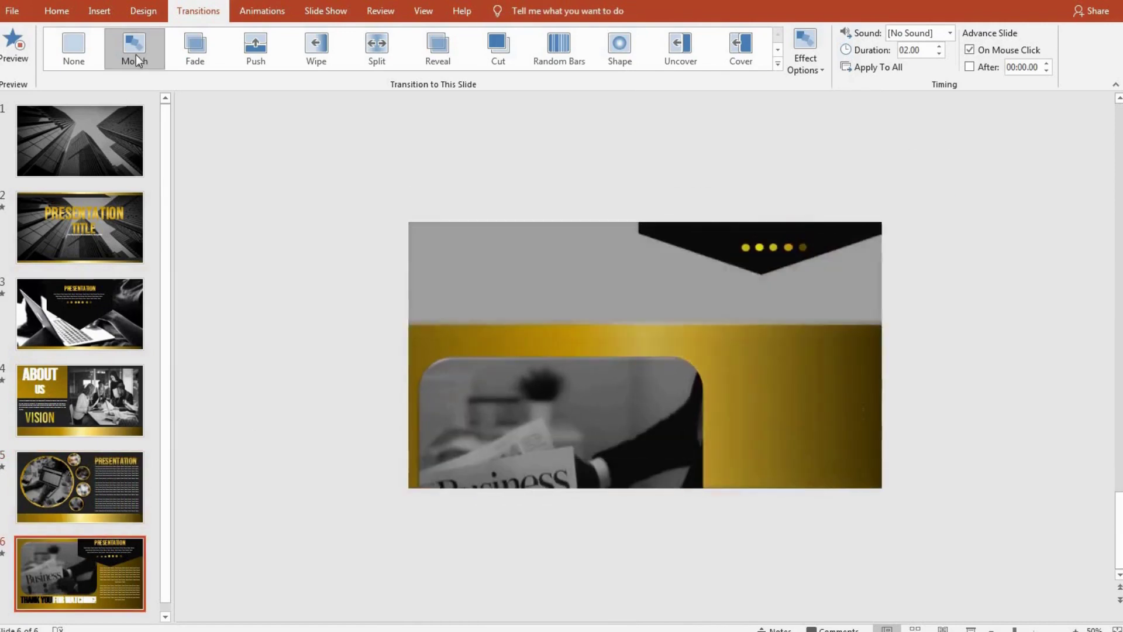
key("Page_Up")
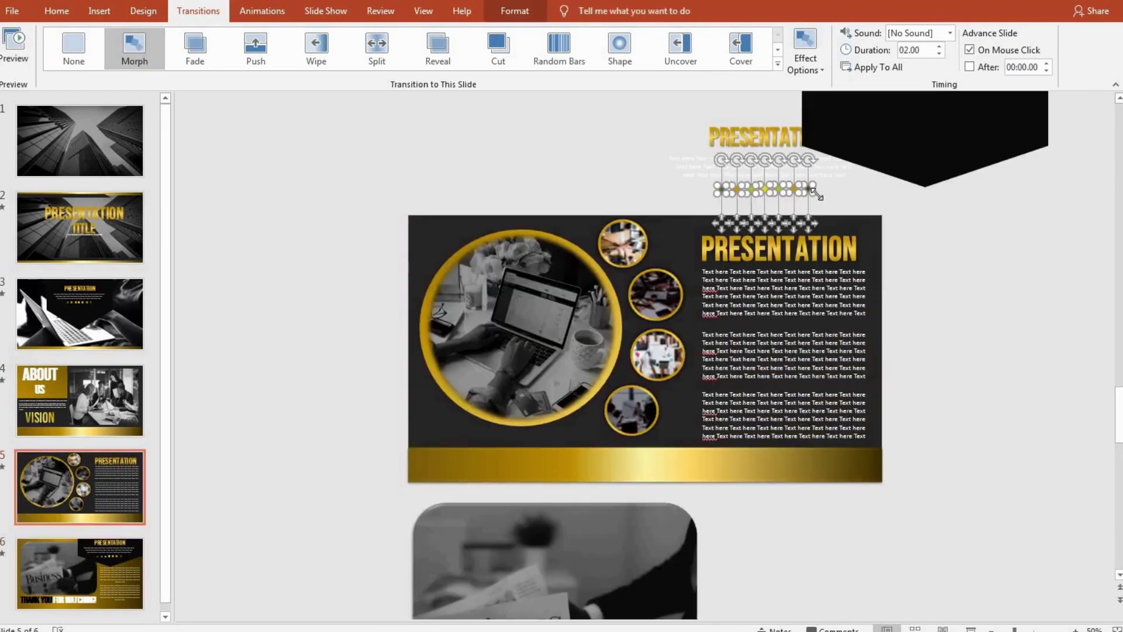
left_click(989, 140)
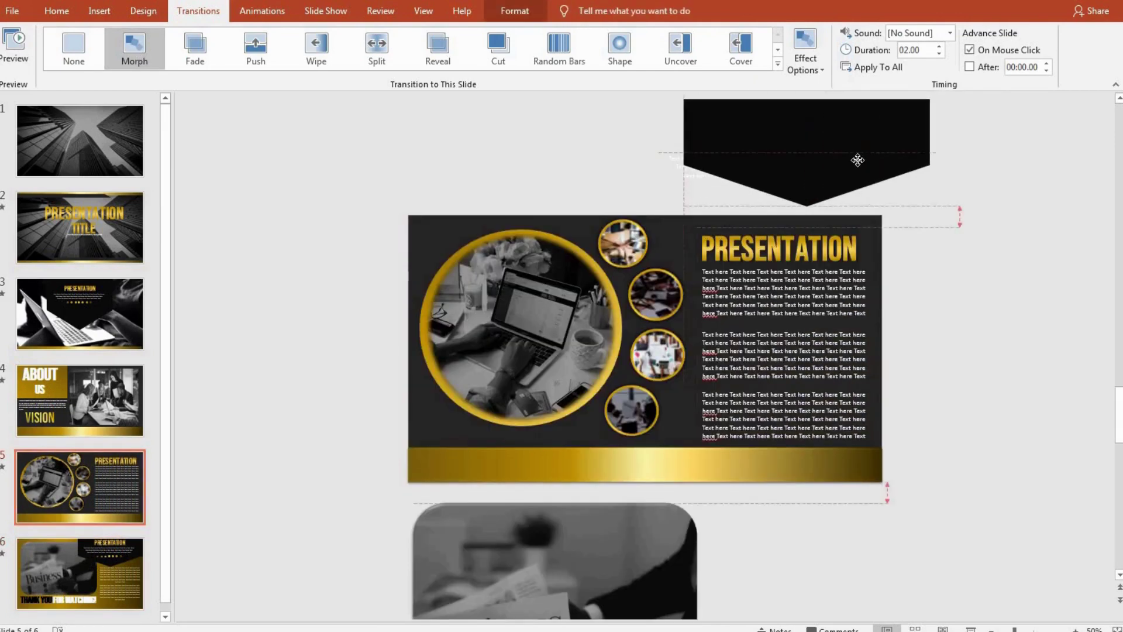
left_click(136, 569)
left_click(132, 54)
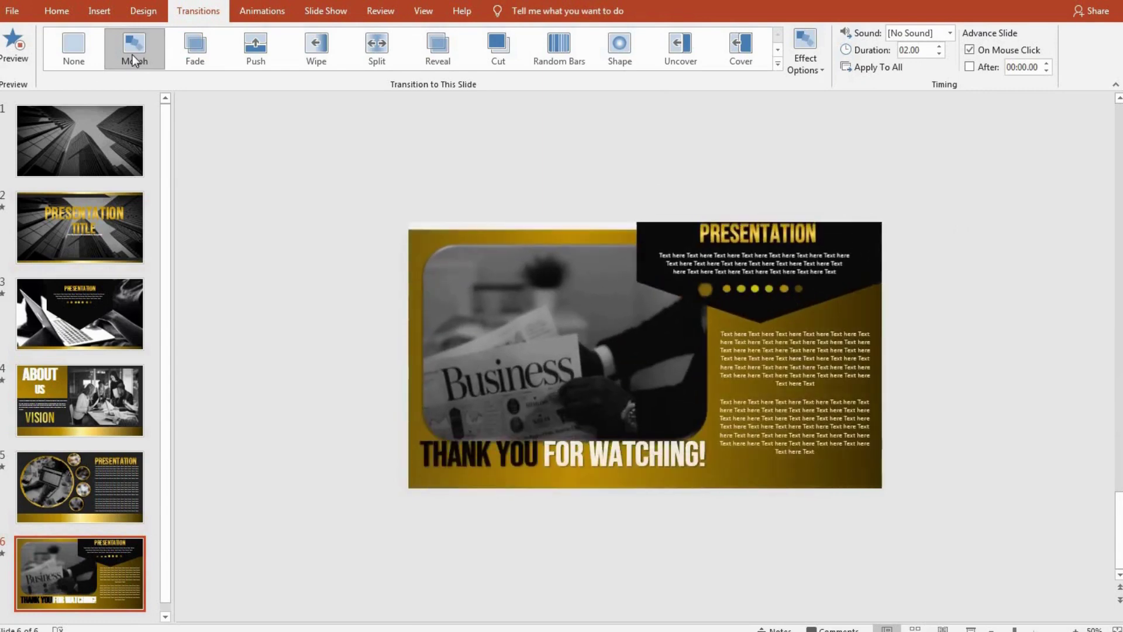
- Select the seven gold dots on slide 6 and give them a Fade animation
left_click(712, 288)
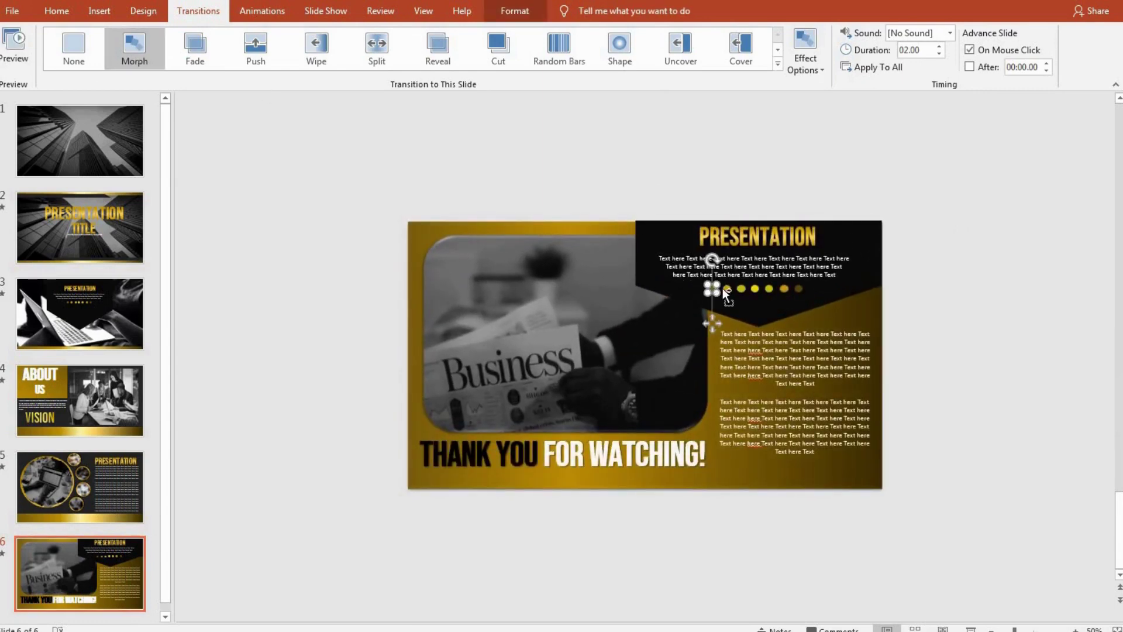
left_click(722, 288, "shift")
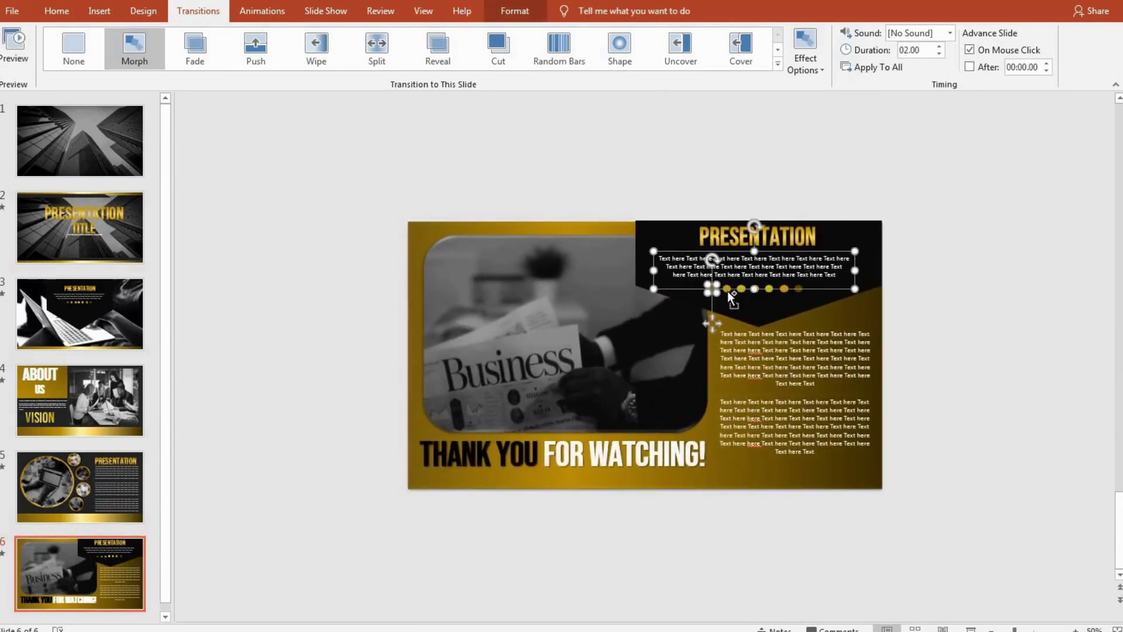
key("ctrl+g")
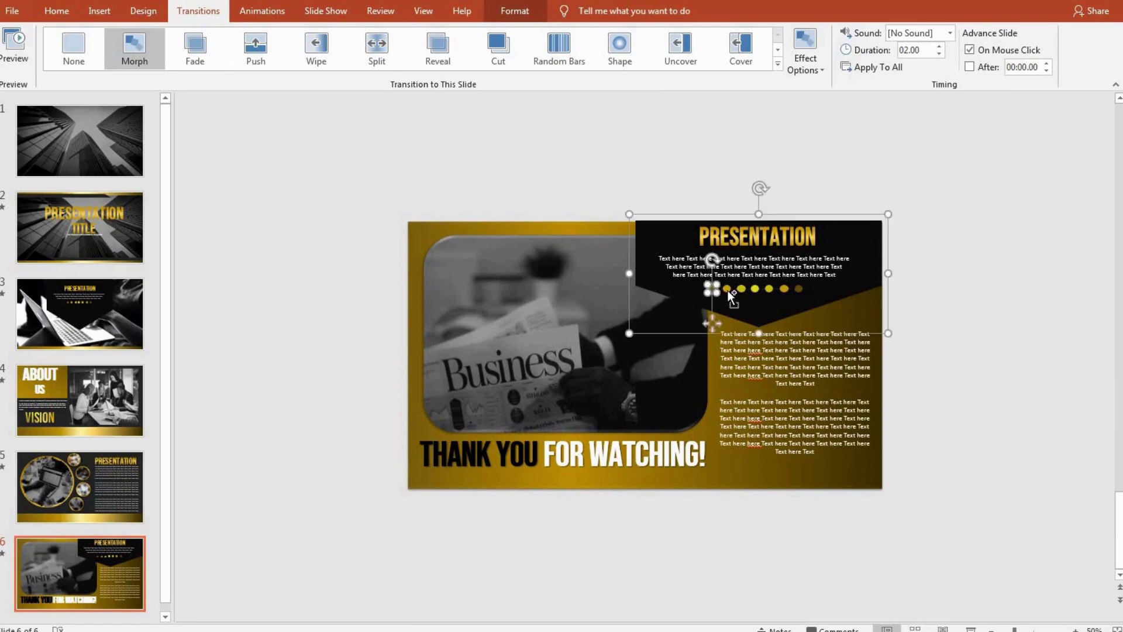
left_click(726, 288, "shift")
left_click(741, 288, "shift")
left_click(755, 288, "shift")
left_click(770, 288, "shift")
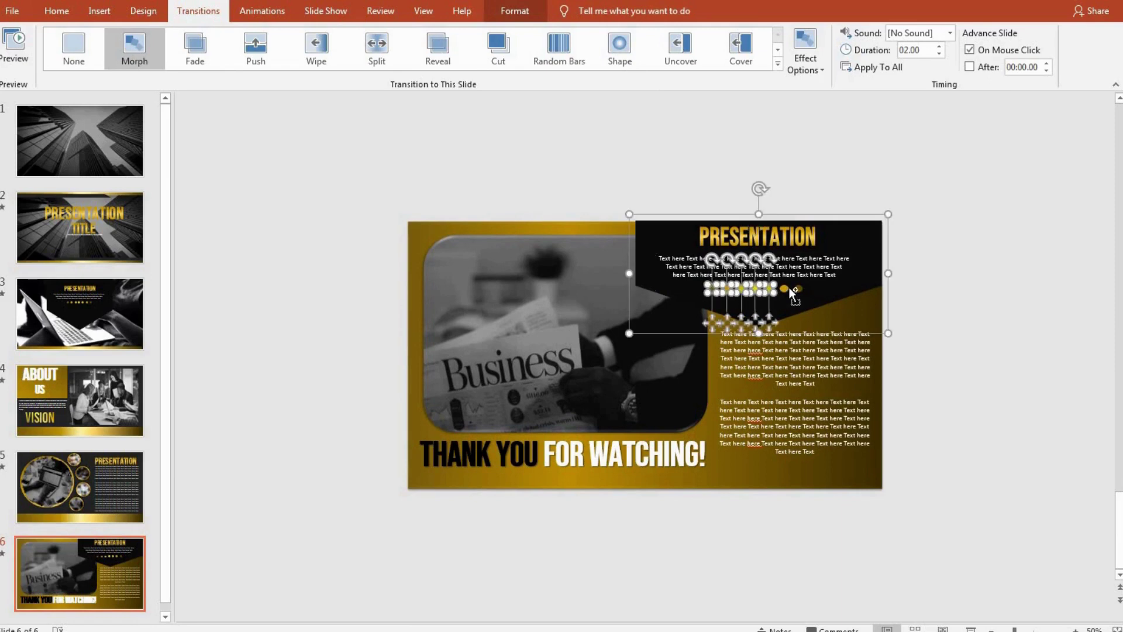
left_click(672, 174)
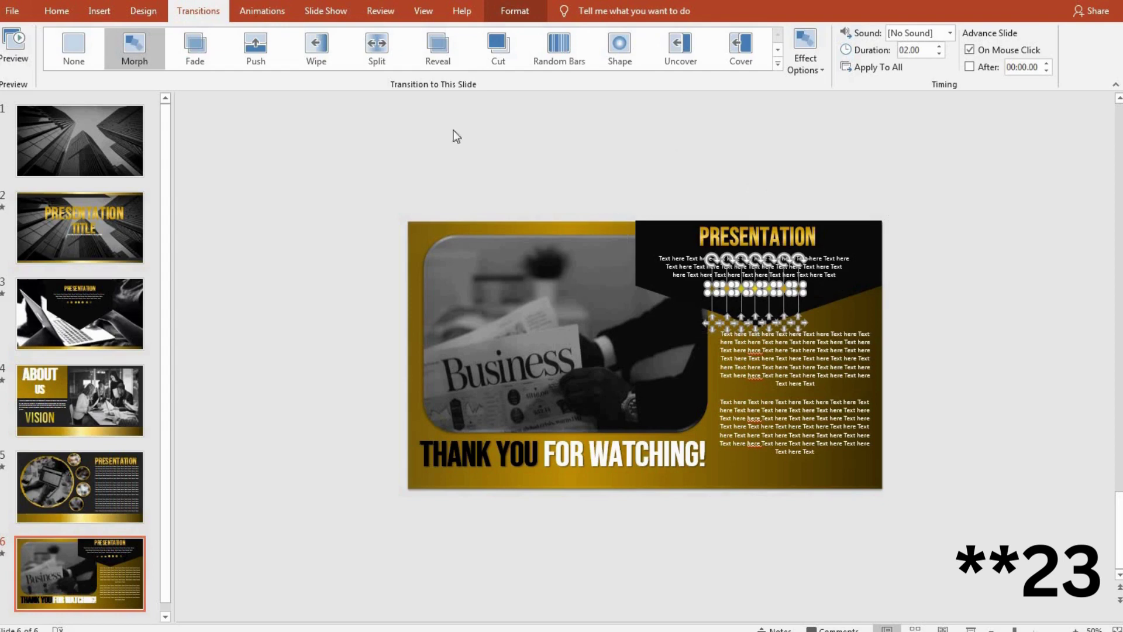
left_click(259, 14)
left_click(195, 47)
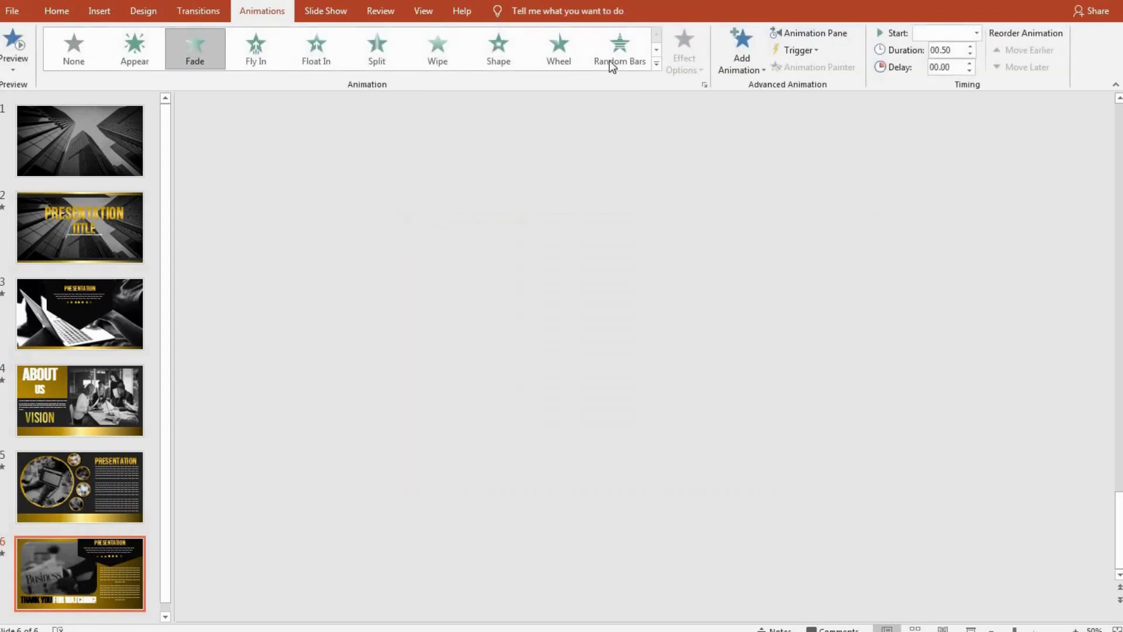
- In the Animation Pane, stagger Oval 16–21 start times so the dots fade in one by one
left_click(816, 34)
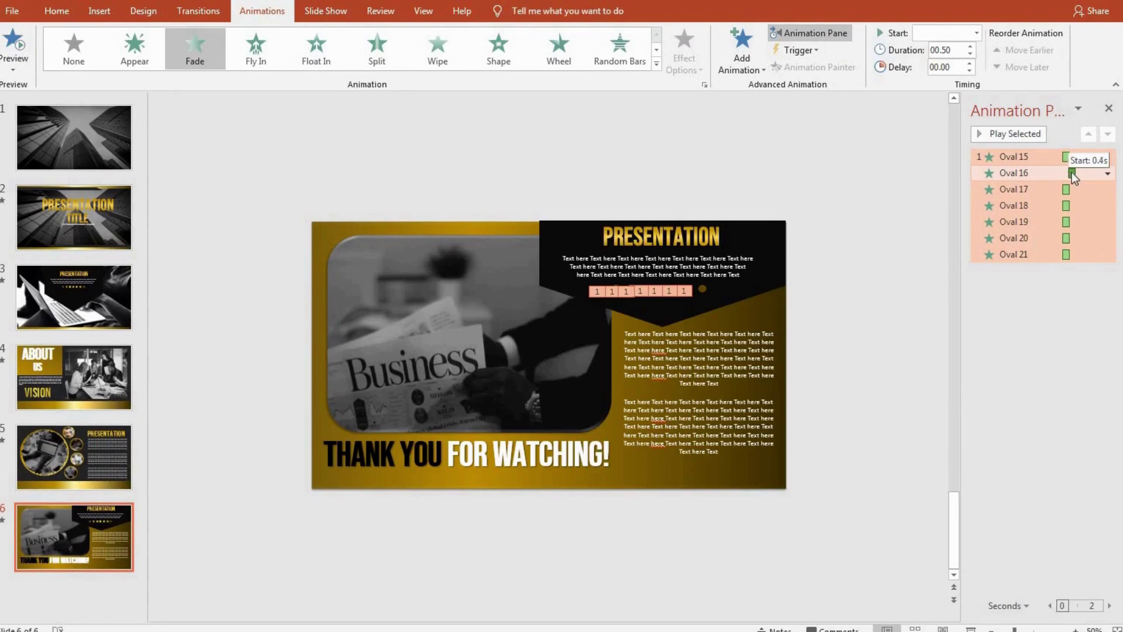
left_click_drag(1072, 173, 1079, 193)
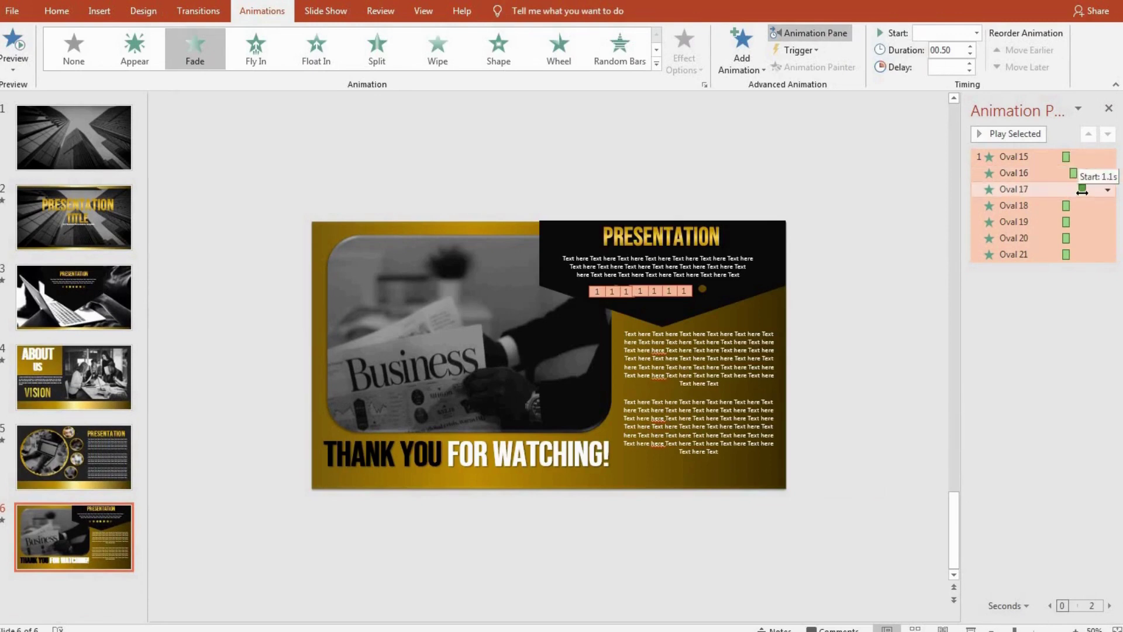
double_click(1083, 210)
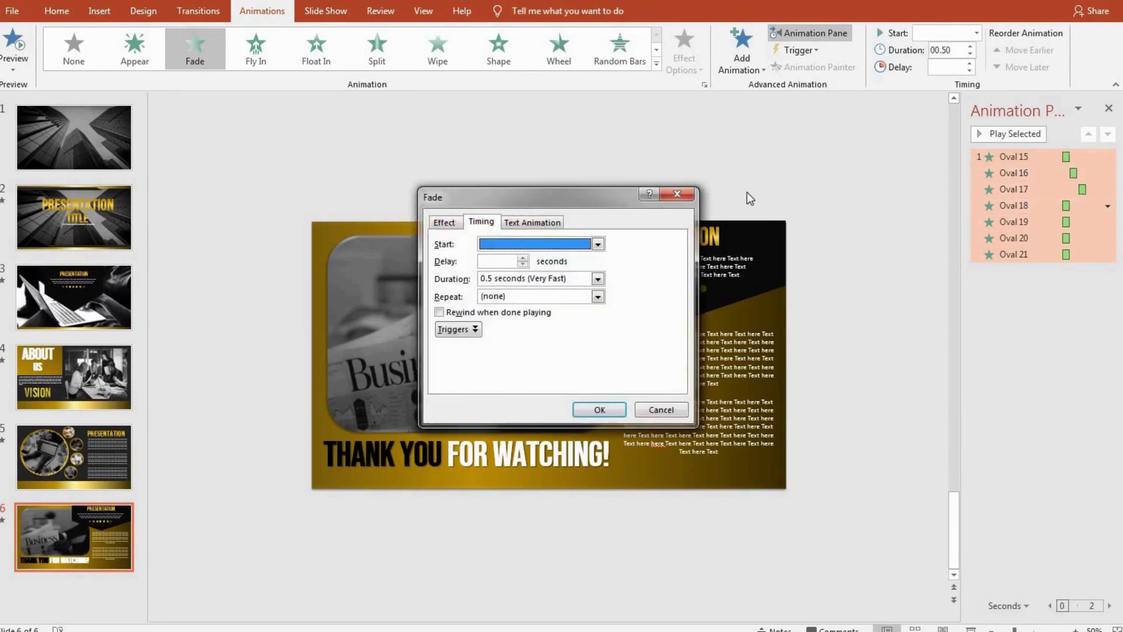
key("Escape")
mouse_move(1065, 208)
left_mouse_down()
mouse_move(1091, 208)
mouse_move(1081, 224)
mouse_move(1104, 240)
mouse_move(1083, 255)
left_mouse_up()
left_click(1067, 255)
left_click(902, 356)
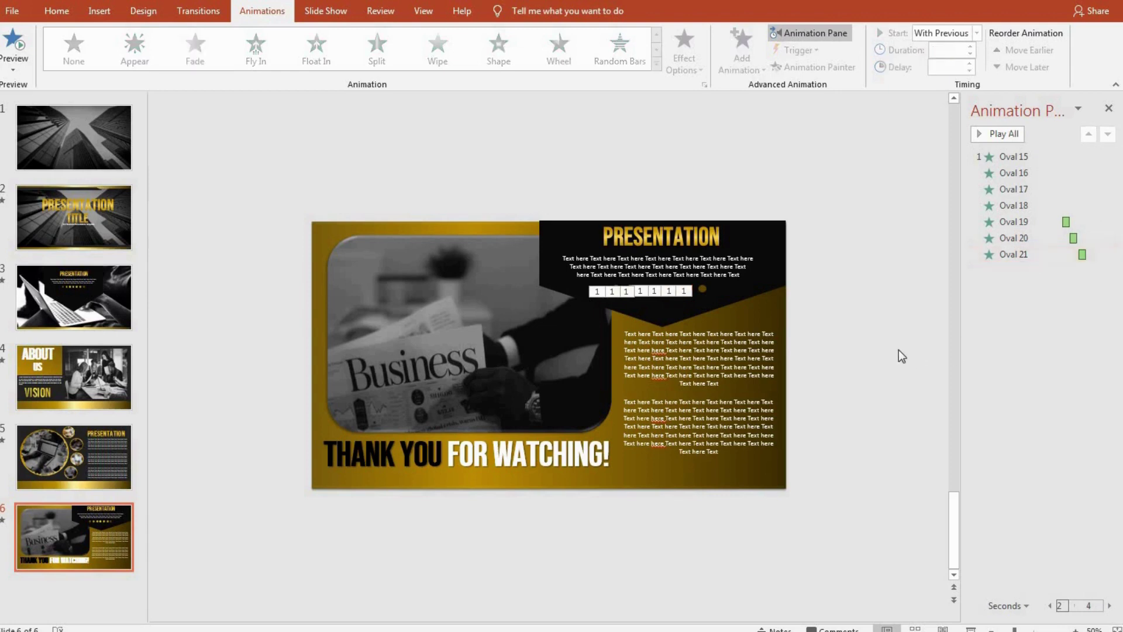
left_click(644, 434)
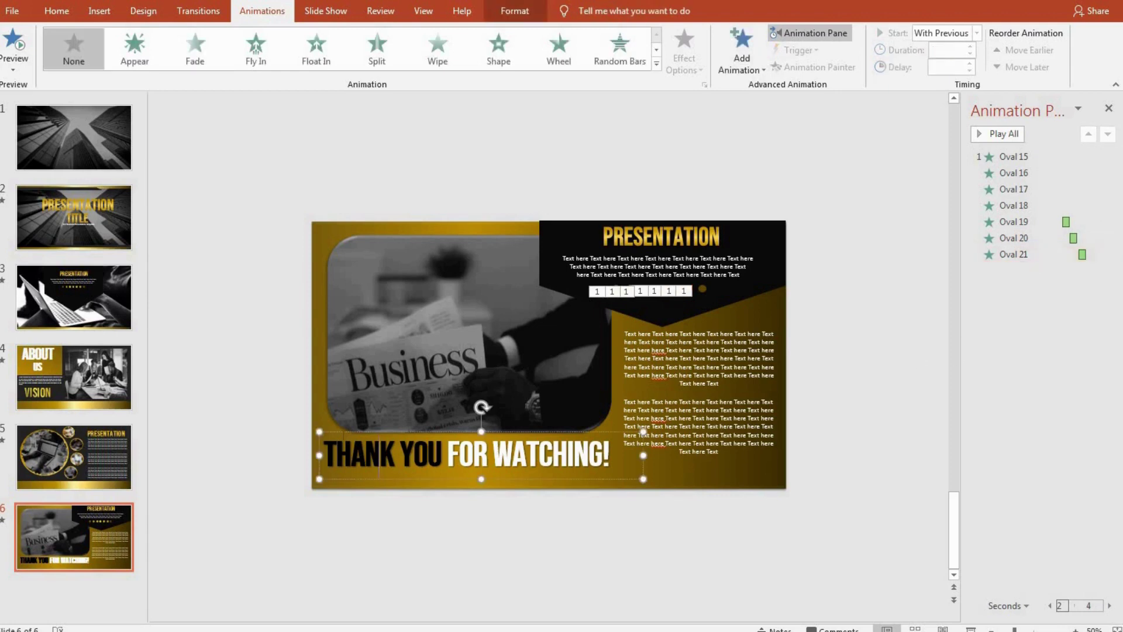
- Add a Fade to the THANK YOU FOR WATCHING! text and play all slide 6 animations
left_click(194, 50)
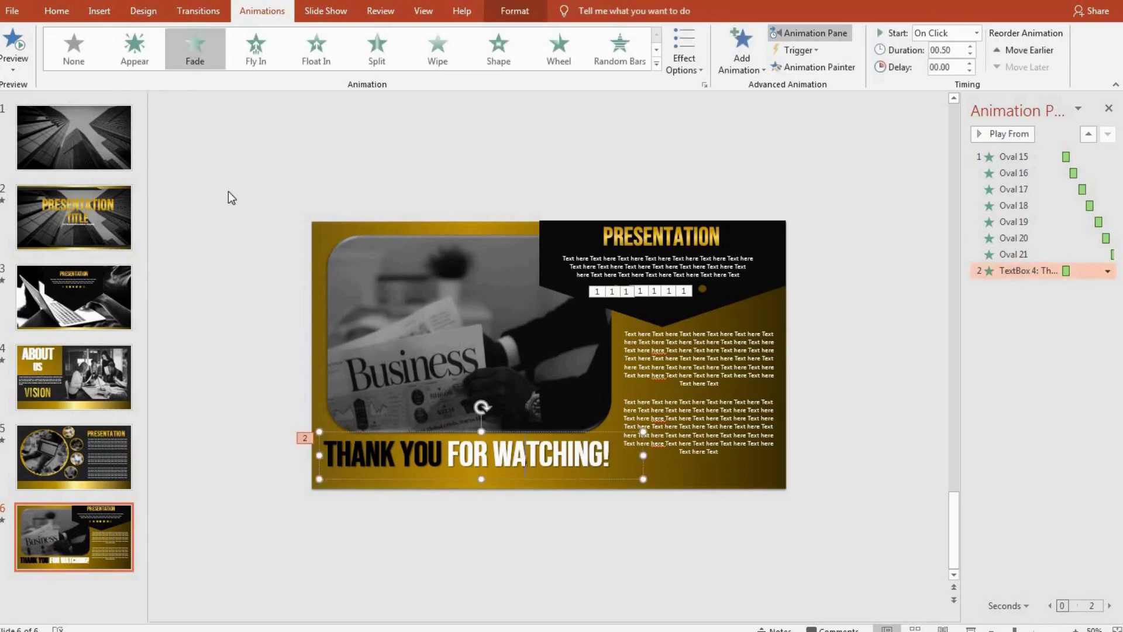
left_click(202, 53)
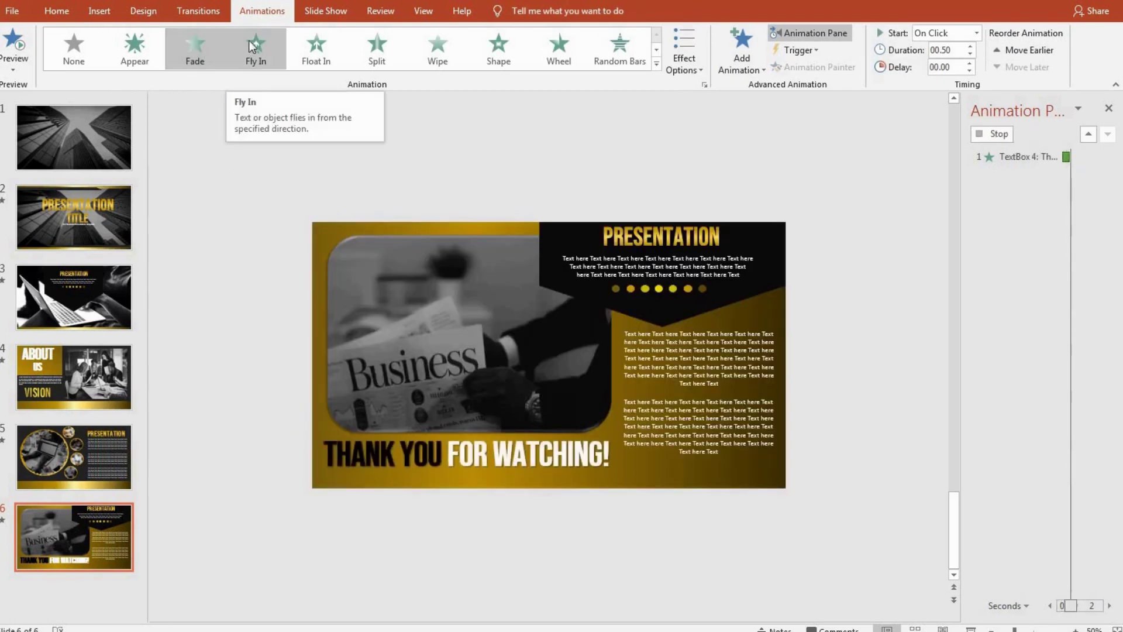
left_click(995, 134)
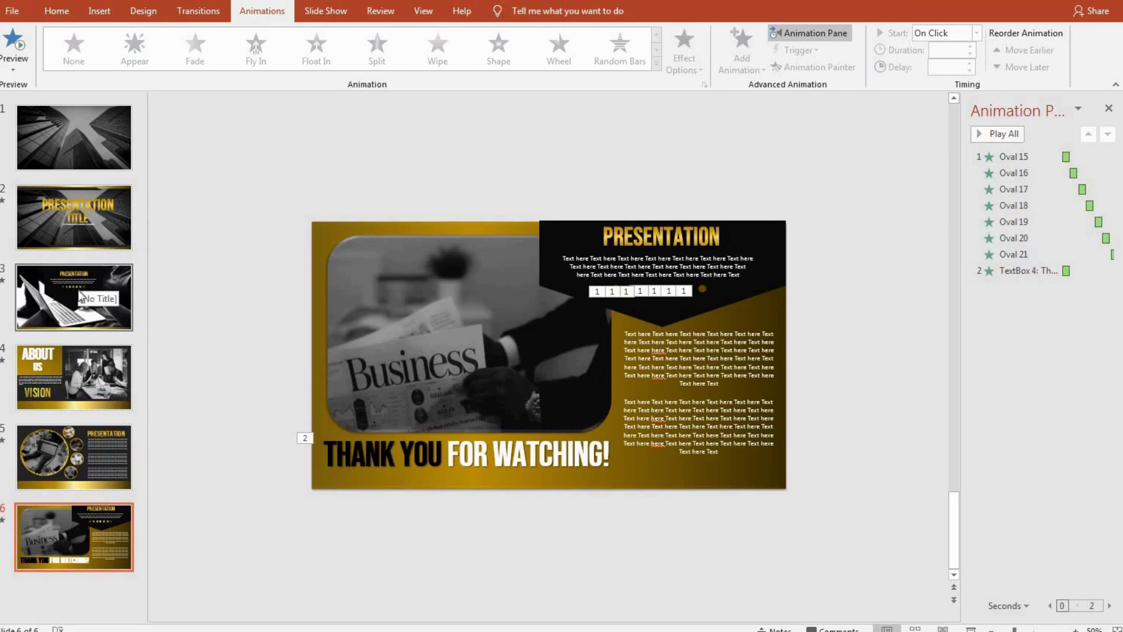
- Widen the slide thumbnail panel, scroll through the slides, and close the Animation Pane
left_click_drag(148, 383, 399, 410)
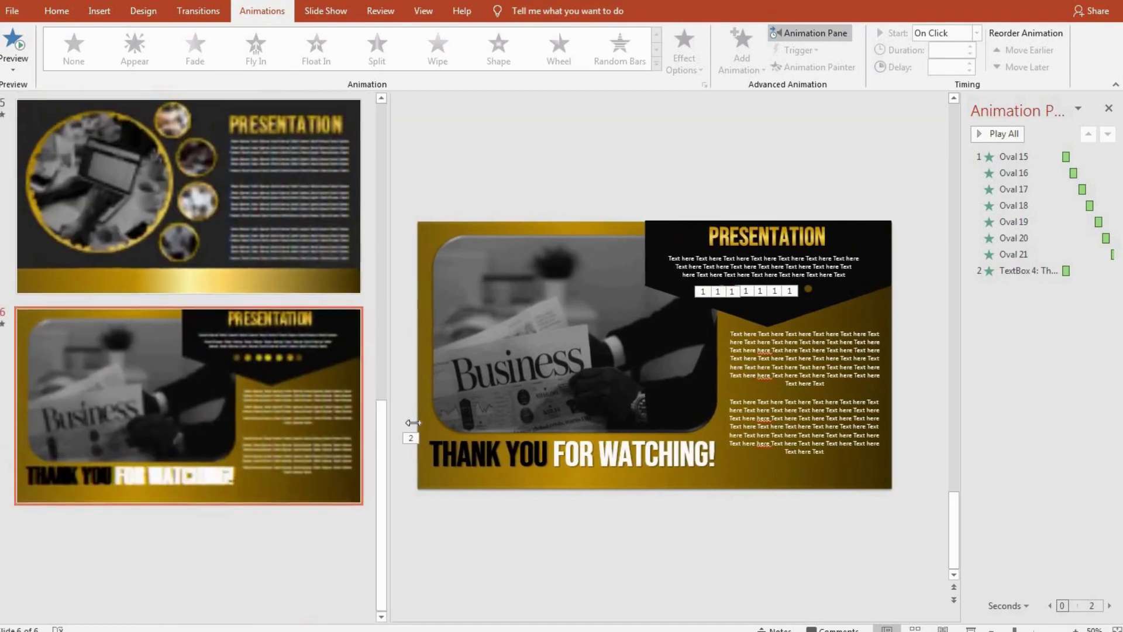
scroll(332, 425, "up", 5)
scroll(332, 425, "up", 3)
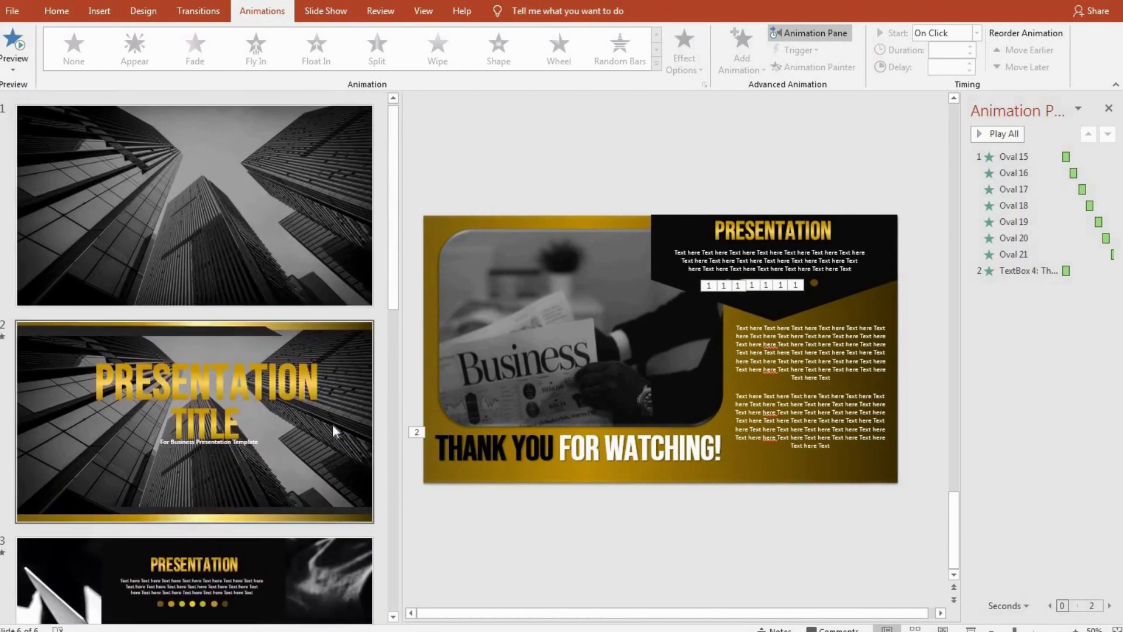
scroll(332, 423, "up", 1)
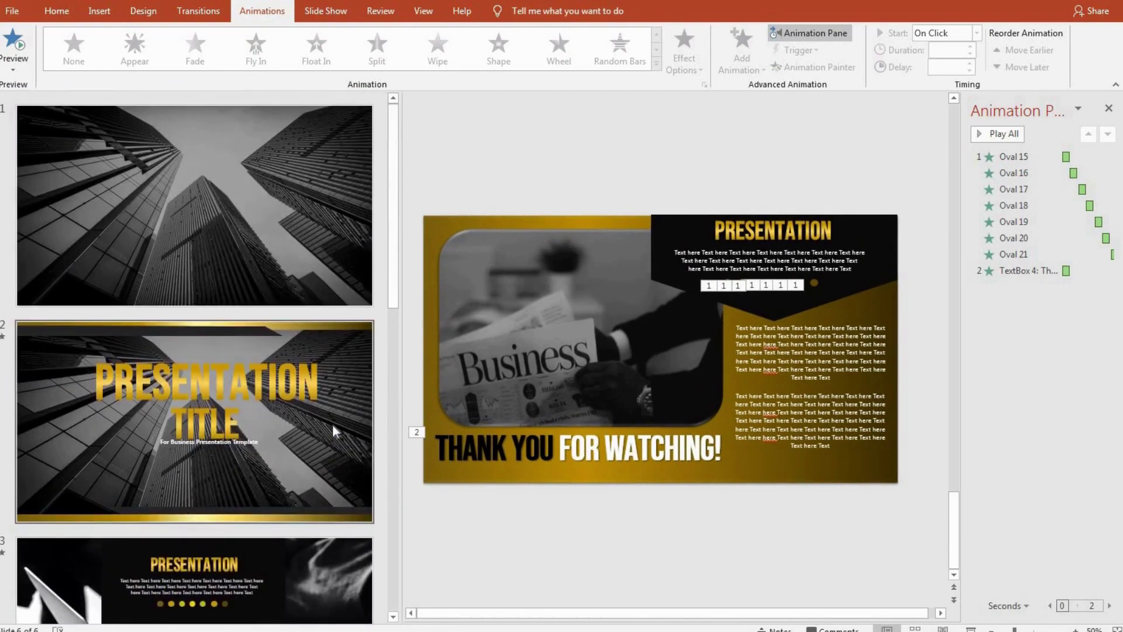
left_click(1108, 109)
scroll(264, 342, "down", 2)
scroll(264, 343, "down", 4)
scroll(265, 343, "down", 1)
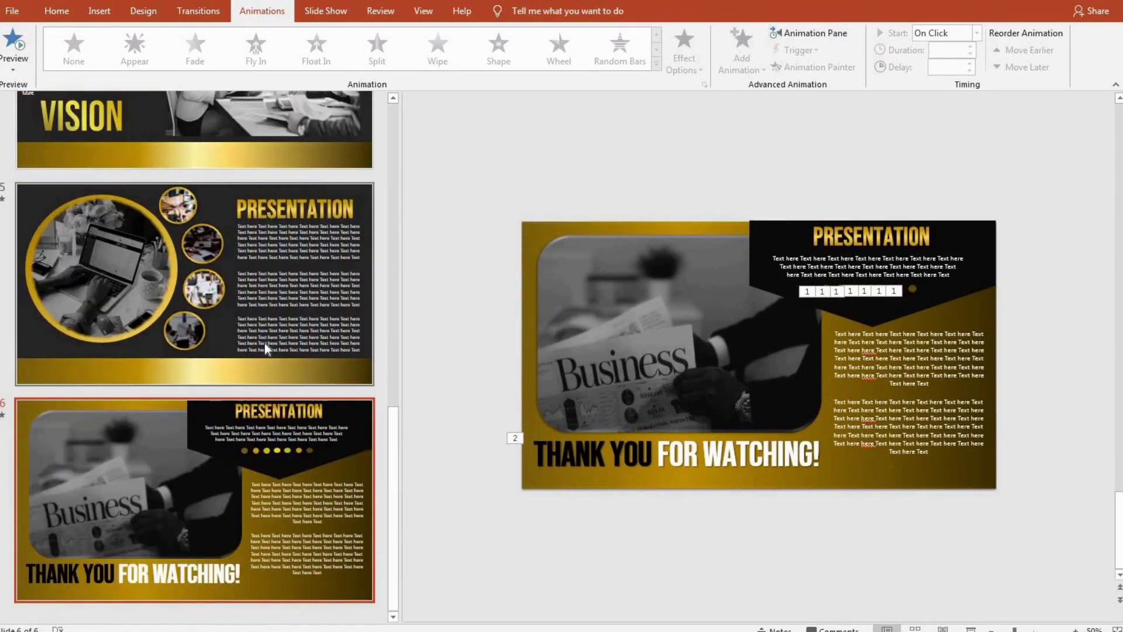